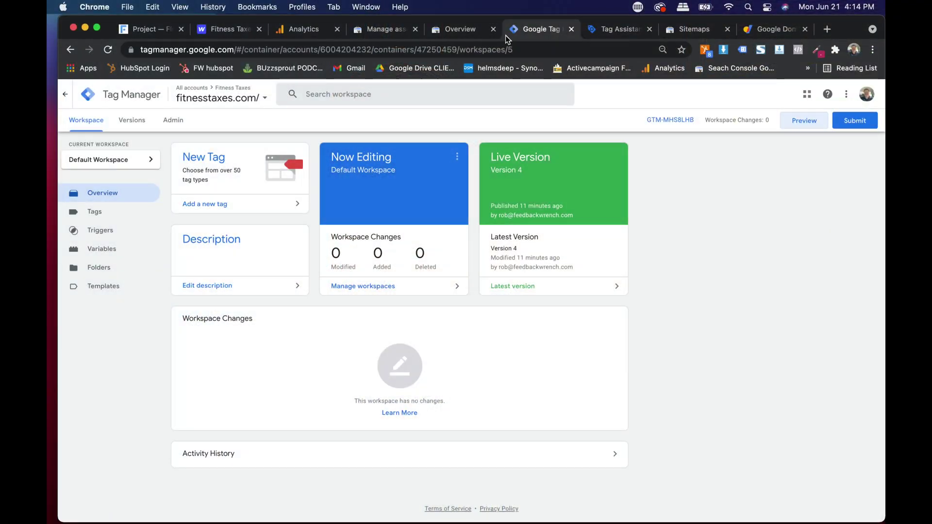
# Step: Review the container's tags and Tag Assistant's Form Submit results, then open a blank tab
pyautogui.click(92, 212)
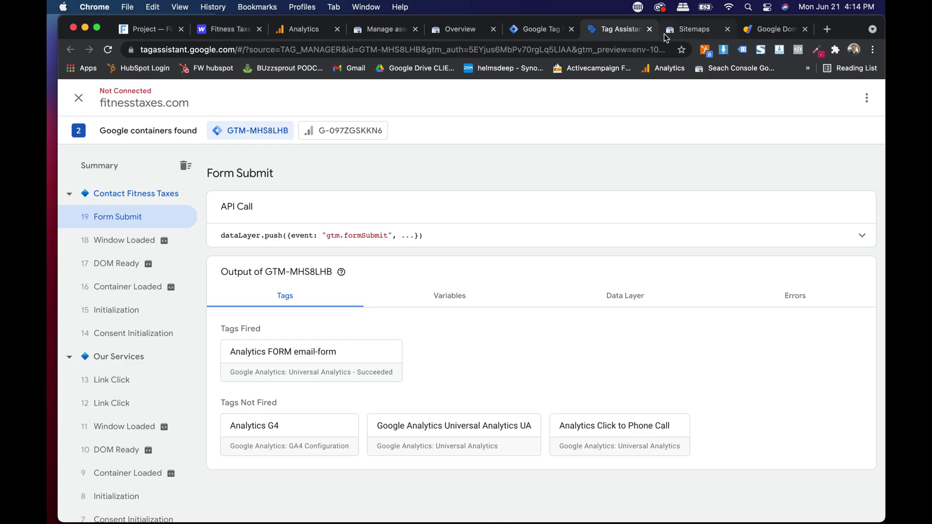
pyautogui.click(670, 32)
# Step: Load fitnesstaxes.com and open its BOOK A TAX ANALYSIS form, starting on Full Name
pyautogui.click(827, 29)
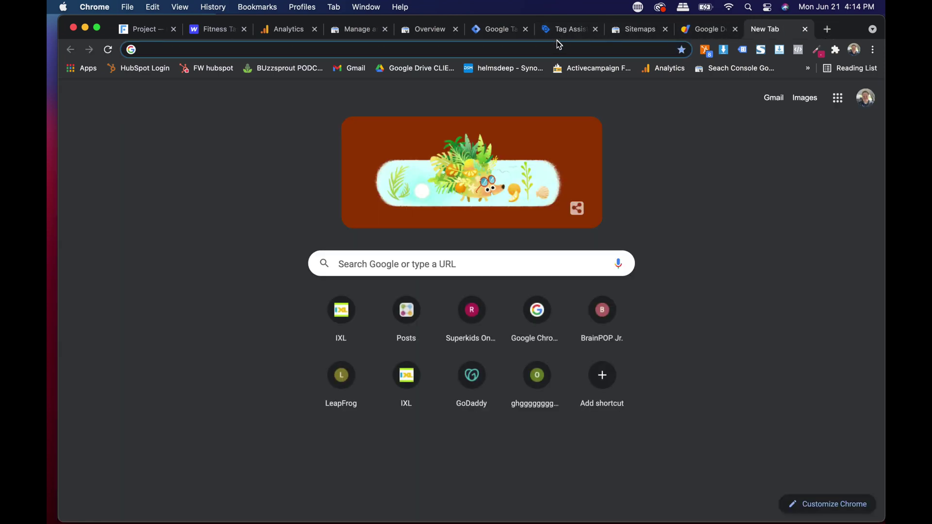
pyautogui.click(554, 46)
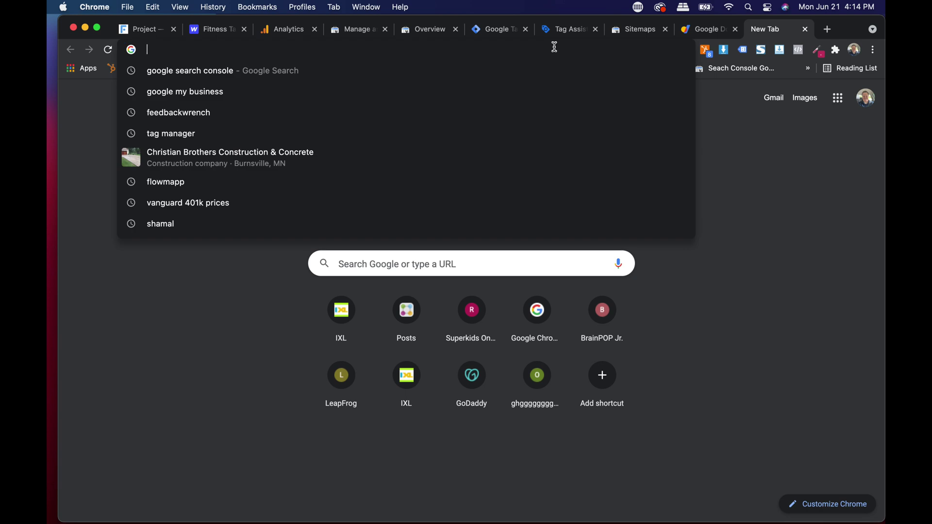
pyautogui.write('fitnesstaxes.com')
pyautogui.press('Return')
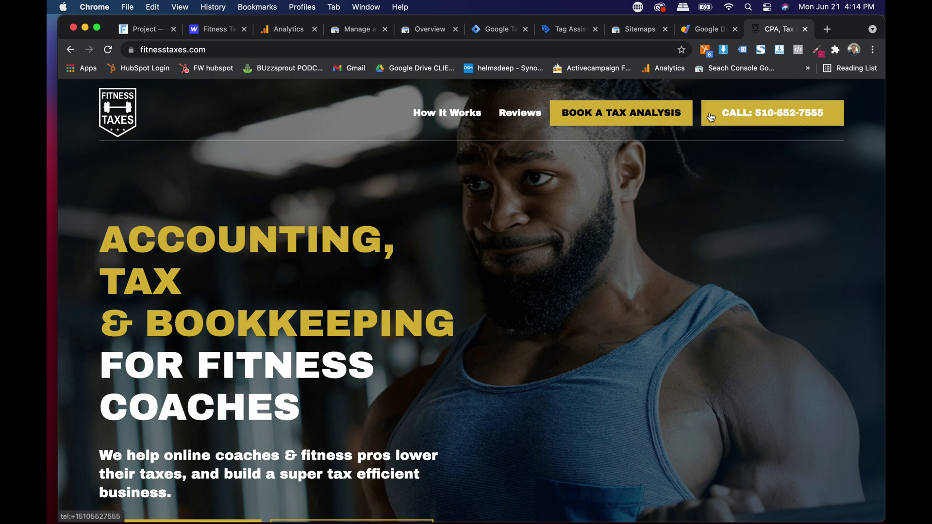
pyautogui.click(676, 116)
pyautogui.click(185, 305)
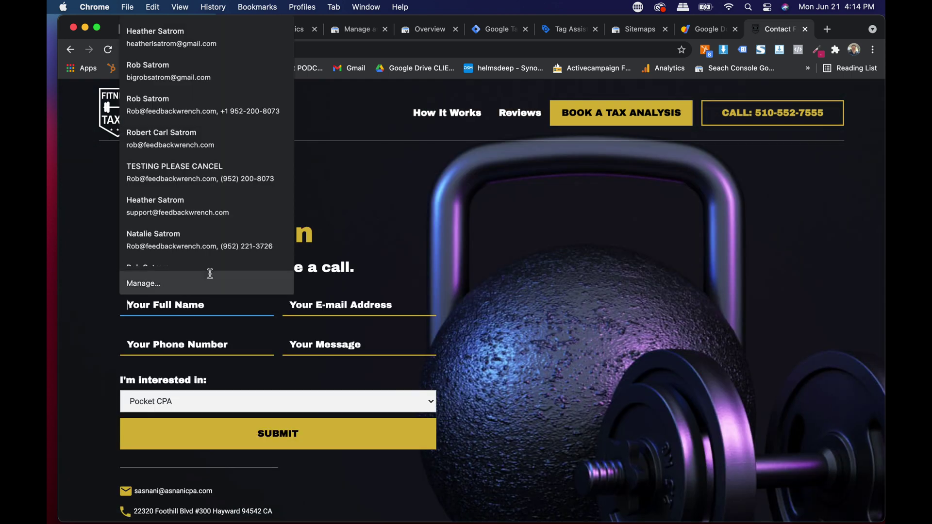
# Step: Return to Analytics Realtime Events showing FT Form and FT Phone Click
pyautogui.click(289, 30)
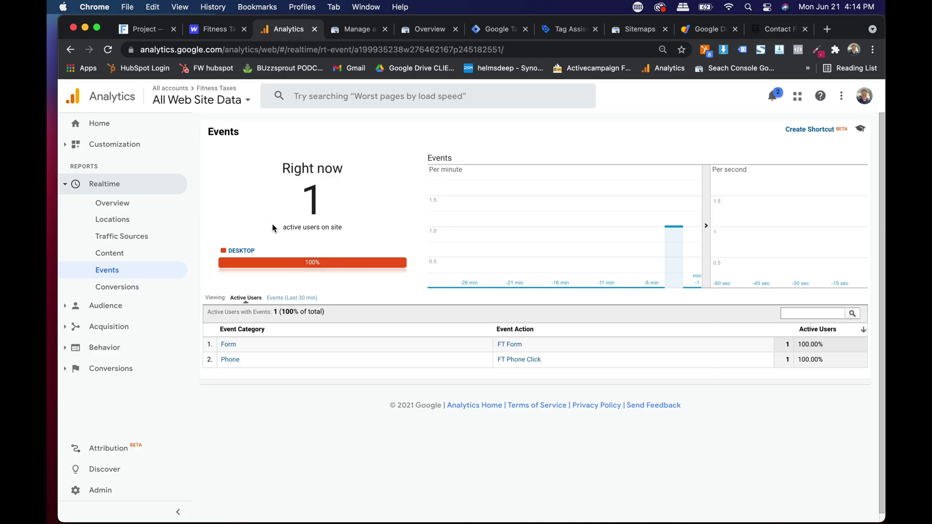
pyautogui.scroll(5, 532, 384)
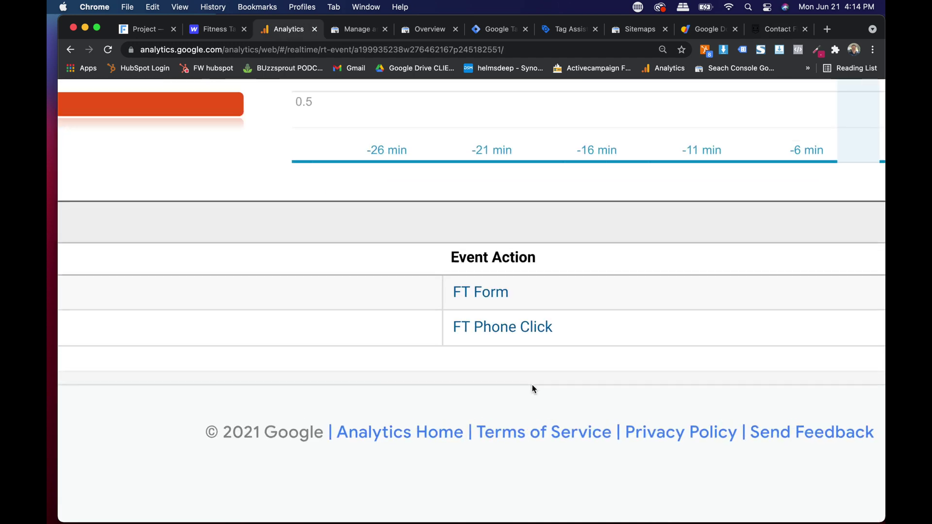
pyautogui.scroll(-2, 532, 385)
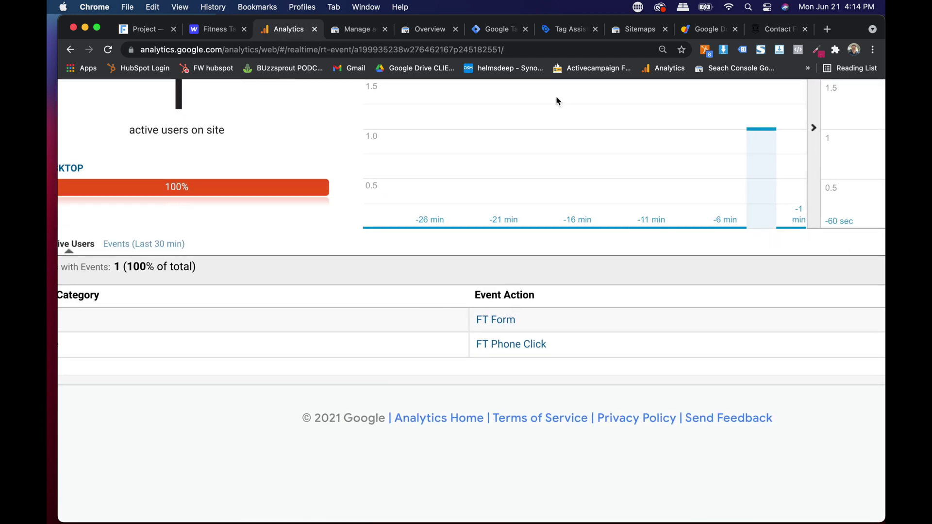
# Step: Review the phone-click and email-form triggers in Tag Manager, then return to the four tags
pyautogui.click(492, 30)
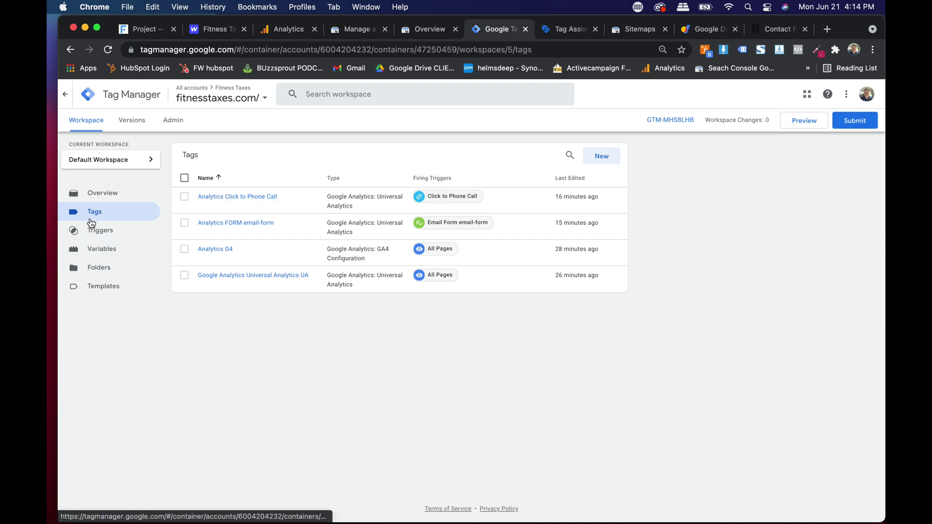
pyautogui.scroll(5, 146, 229)
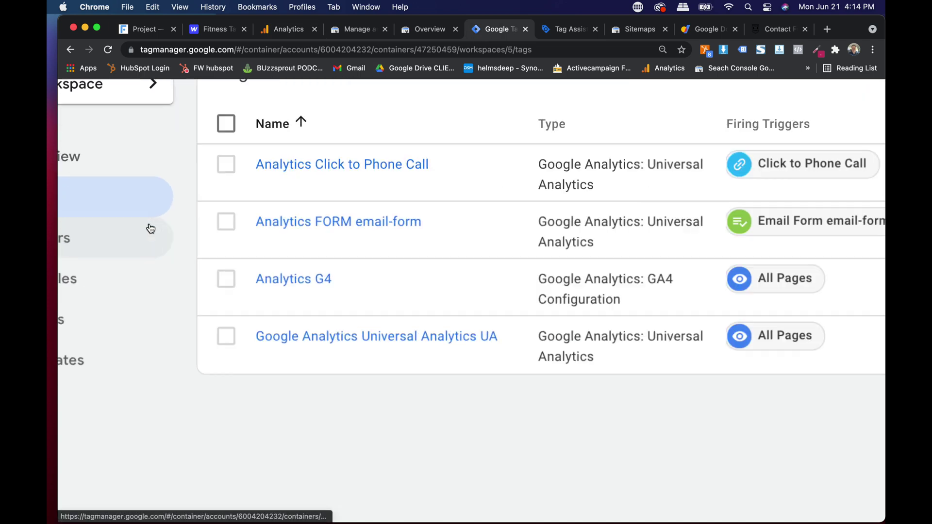
pyautogui.scroll(-3, 146, 228)
pyautogui.click(111, 232)
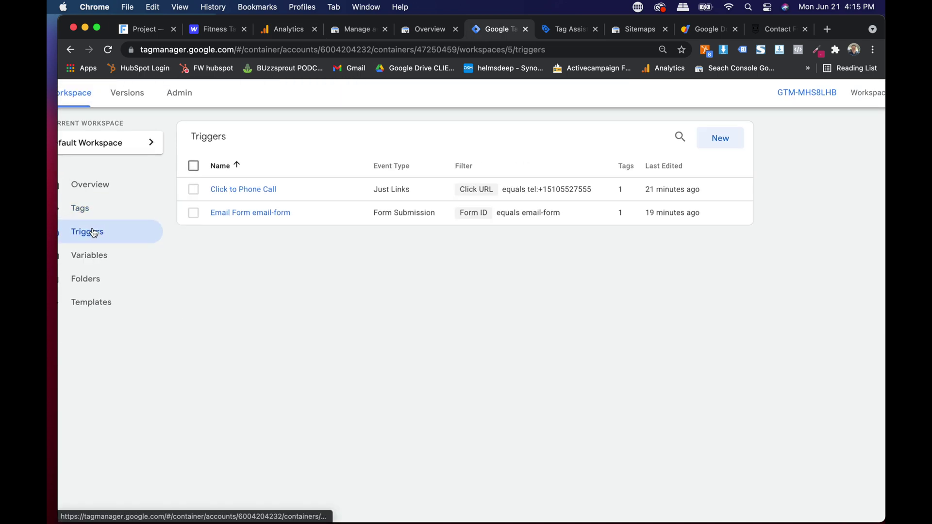
pyautogui.scroll(5, 208, 204)
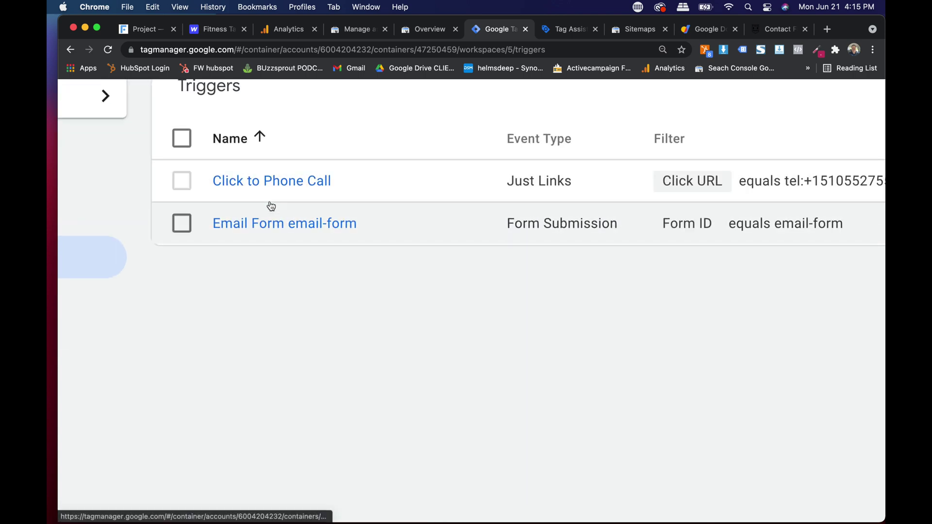
pyautogui.scroll(-5, 267, 230)
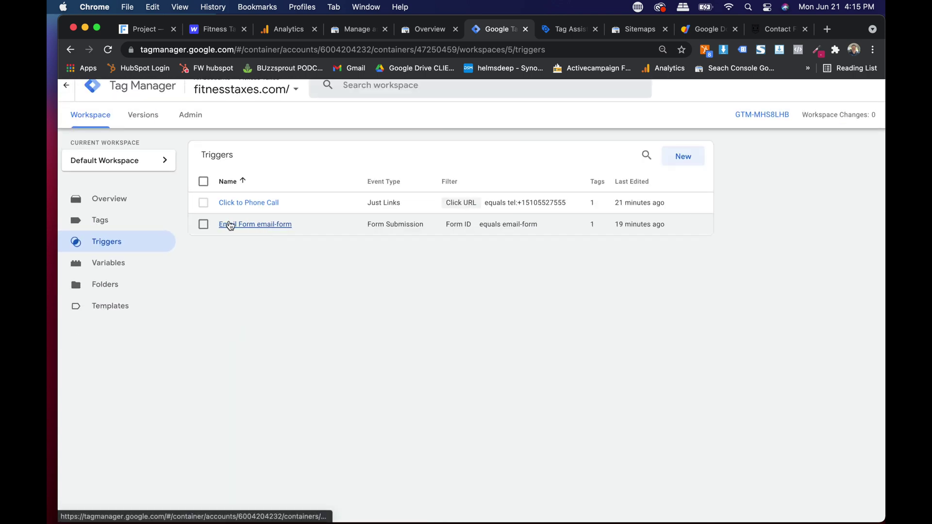
pyautogui.click(106, 219)
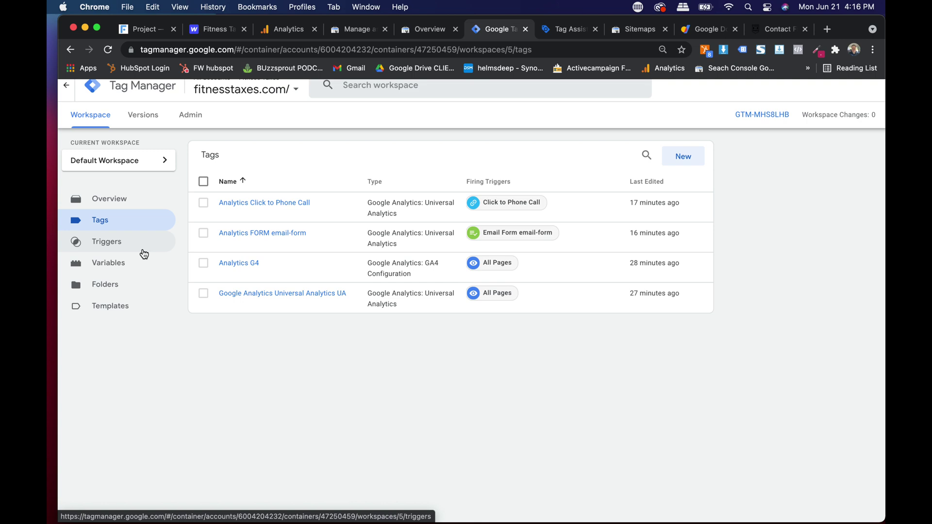
# Step: Select the FT Phone Click event action name in the Realtime Events report
pyautogui.click(279, 30)
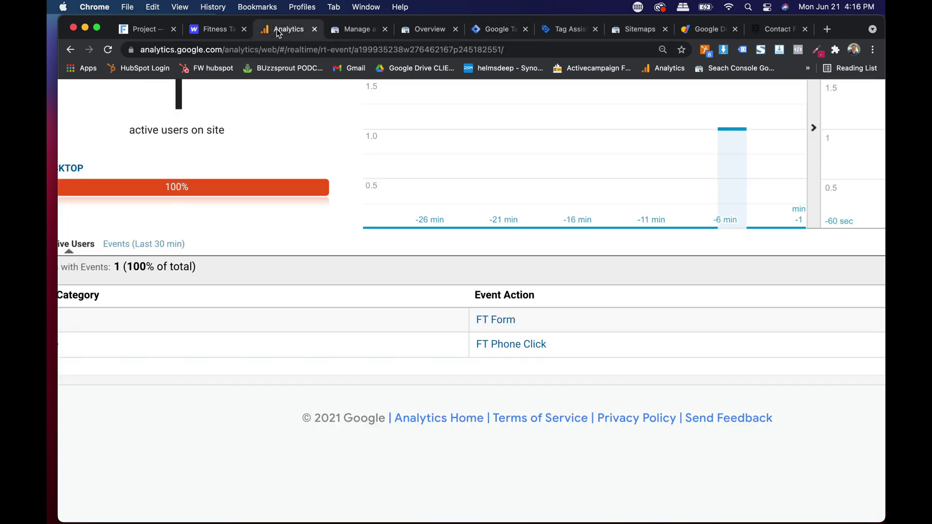
pyautogui.moveTo(542, 344); pyautogui.dragTo(469, 315)
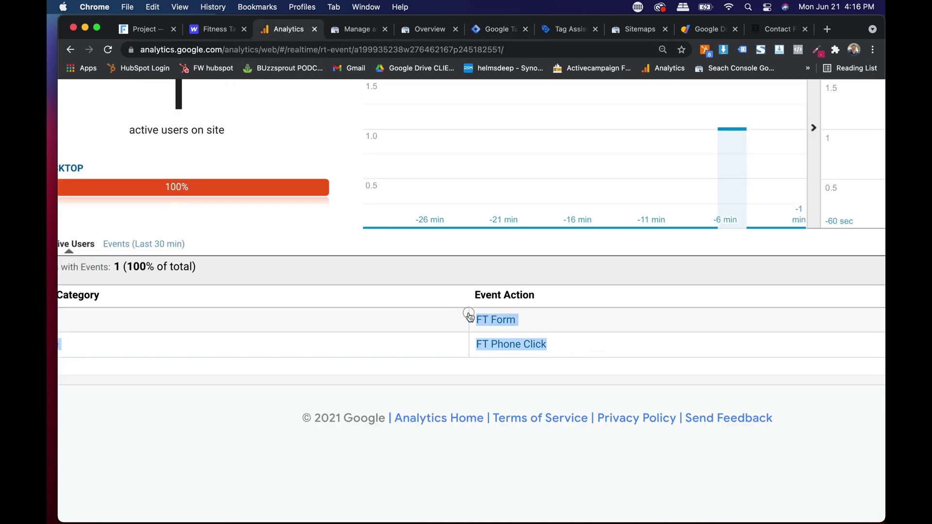
pyautogui.scroll(5, 498, 326)
pyautogui.click(607, 324)
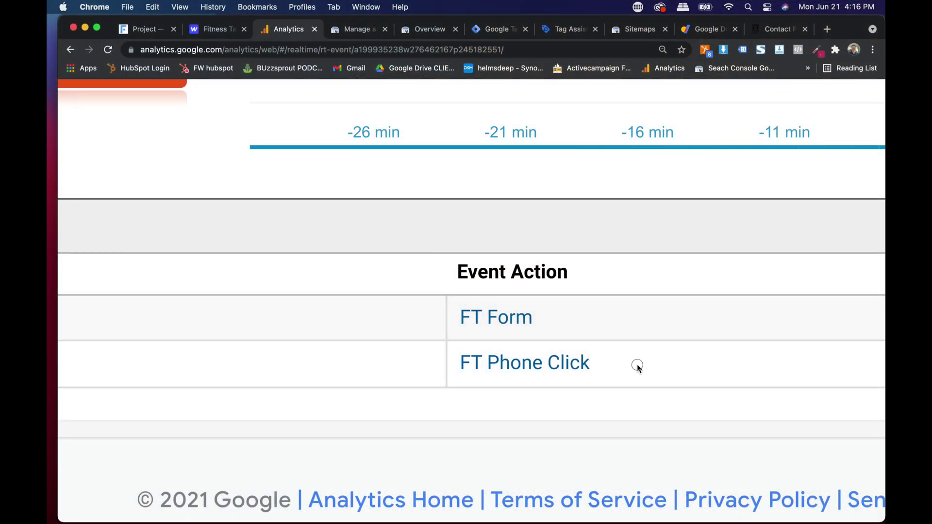
pyautogui.moveTo(619, 368); pyautogui.dragTo(435, 377)
pyautogui.press('super+c')
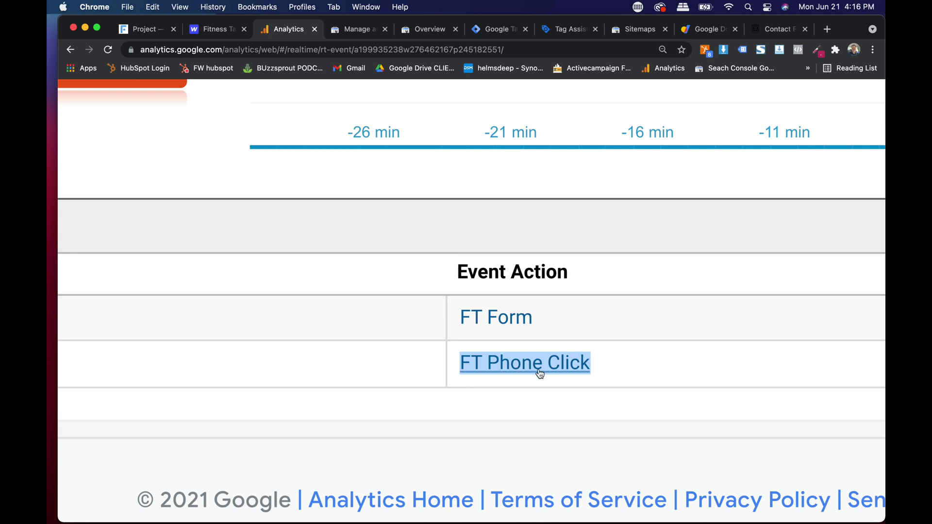
pyautogui.scroll(-5, 537, 372)
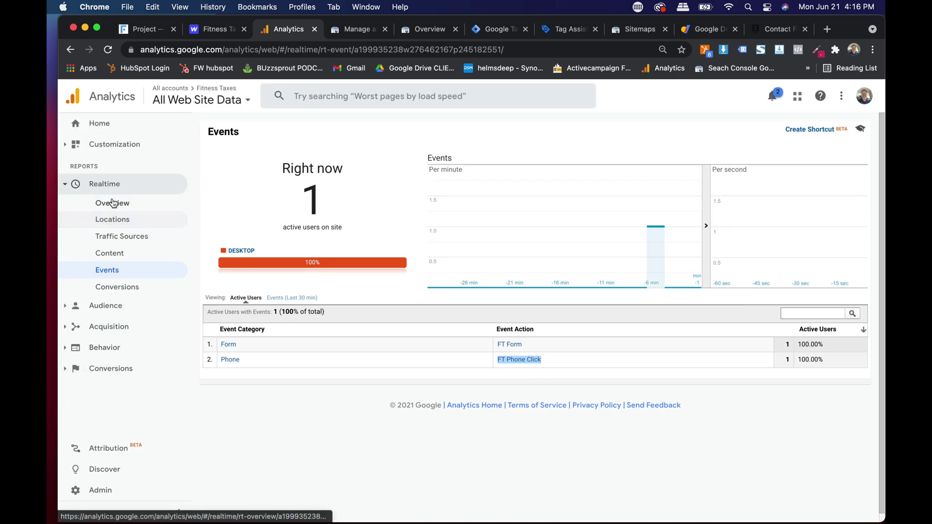
# Step: From Admin > Goals, start a new Custom goal and zoom out to see the whole form
pyautogui.click(98, 494)
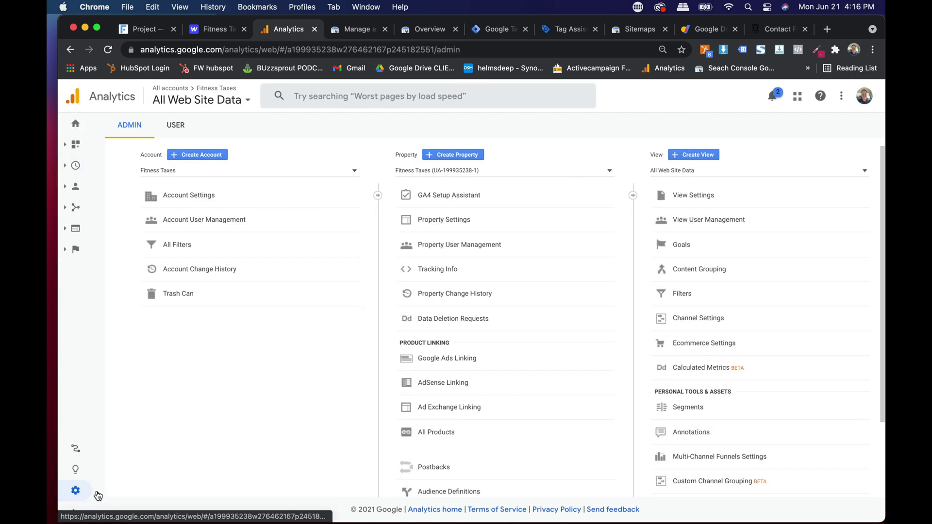
pyautogui.click(675, 248)
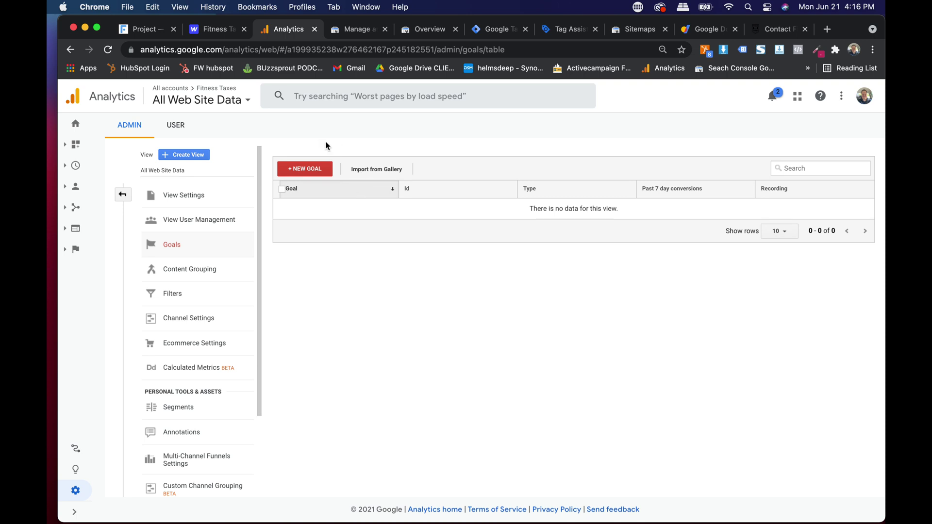
pyautogui.scroll(5, 325, 141)
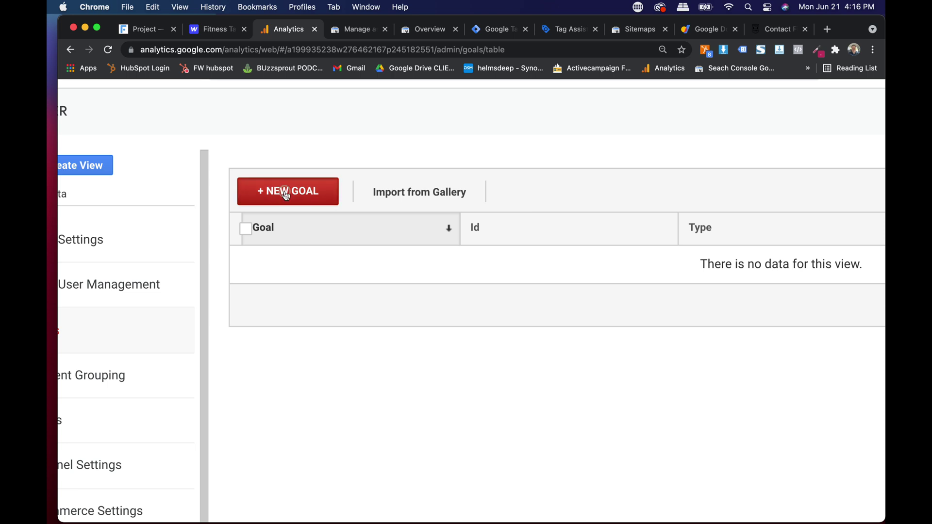
pyautogui.click(287, 195)
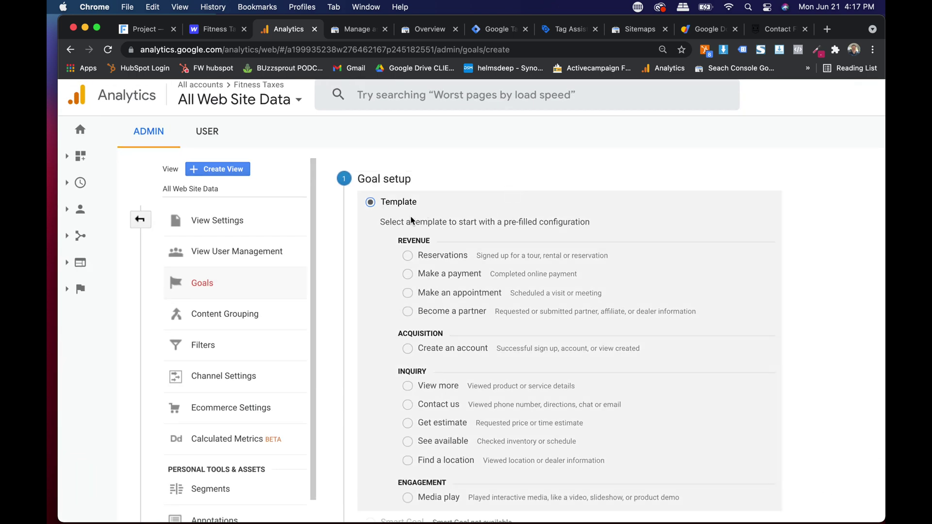
pyautogui.scroll(-2, 452, 256)
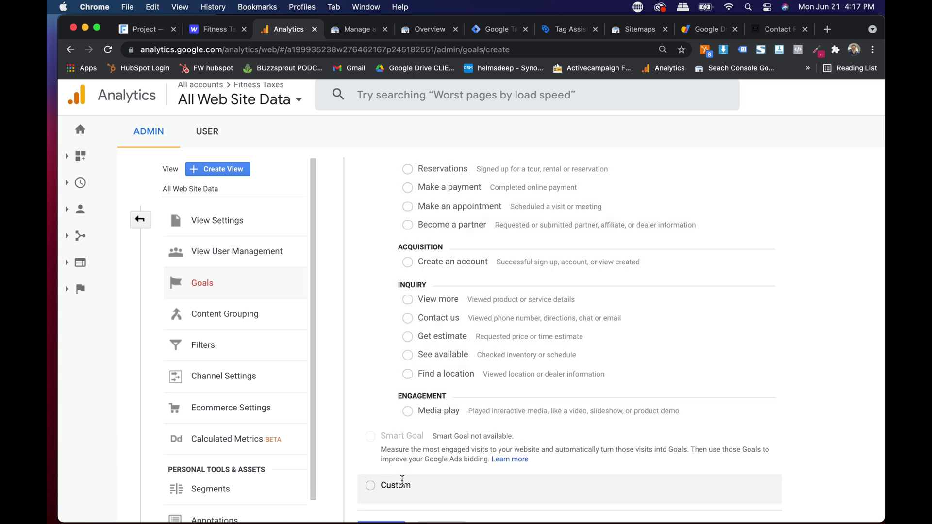
pyautogui.scroll(-1, 462, 348)
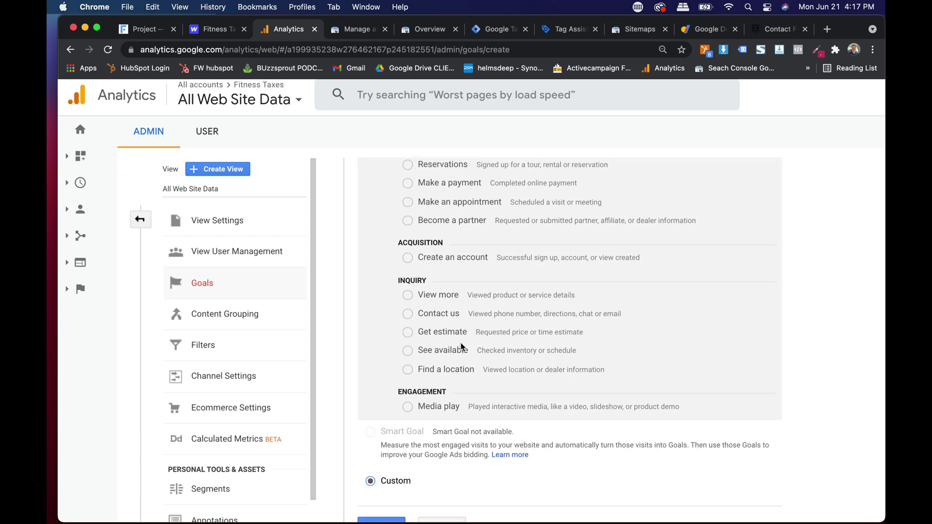
pyautogui.press('super+minus')
pyautogui.press('super+minus')
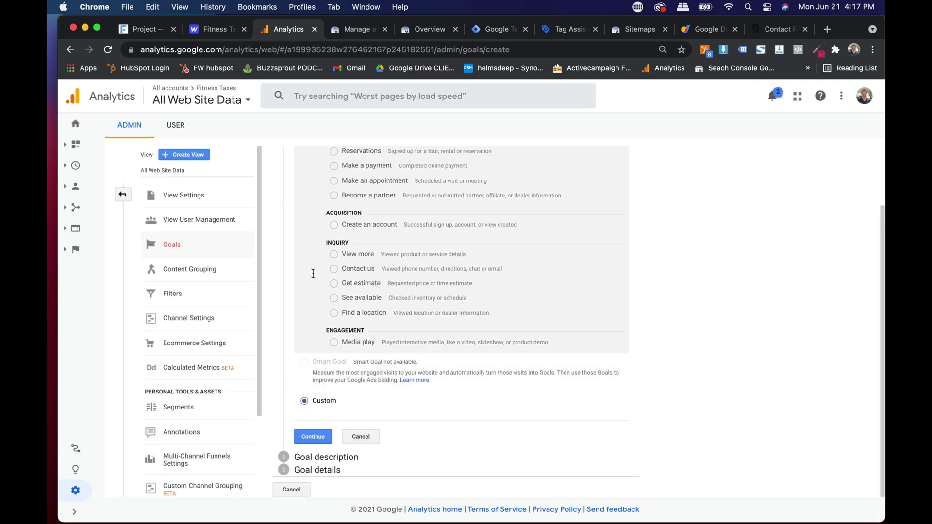
# Step: Name the goal FT Phone Click and make it an Event goal
pyautogui.click(312, 438)
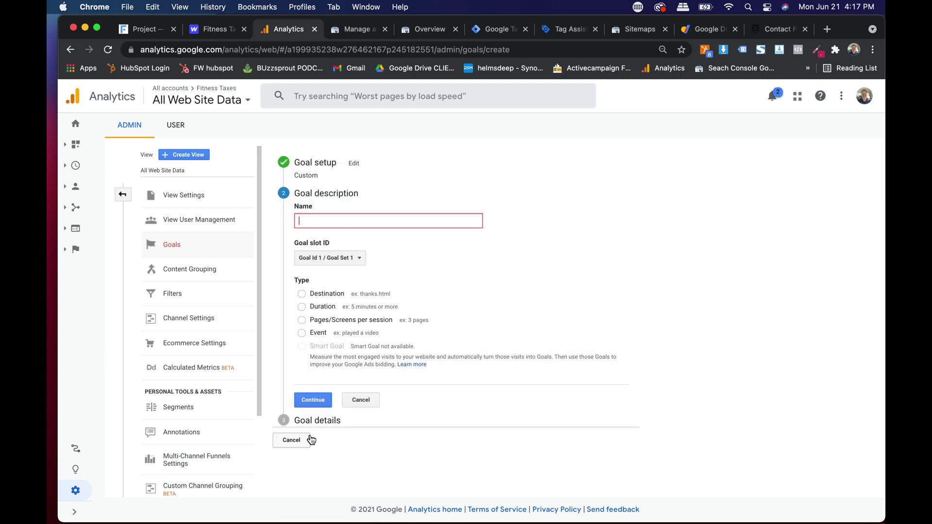
pyautogui.click(334, 221)
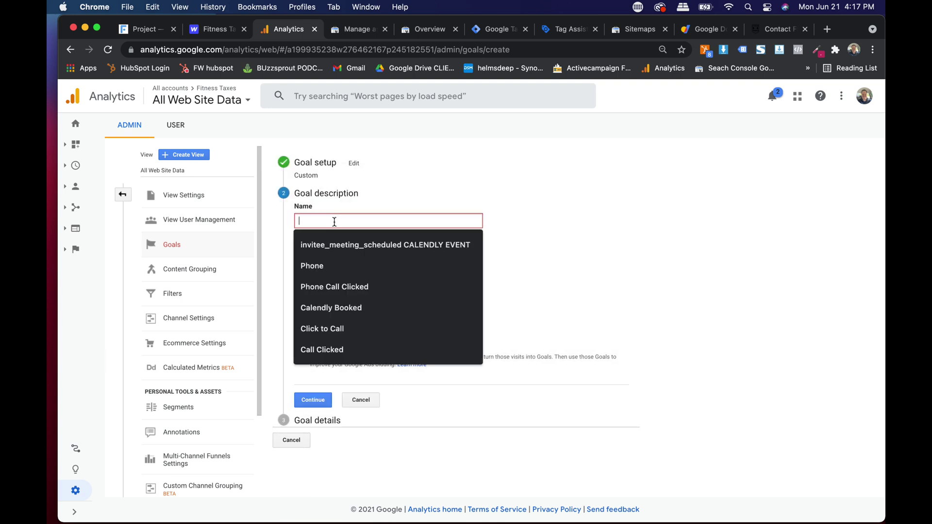
pyautogui.press('super+v')
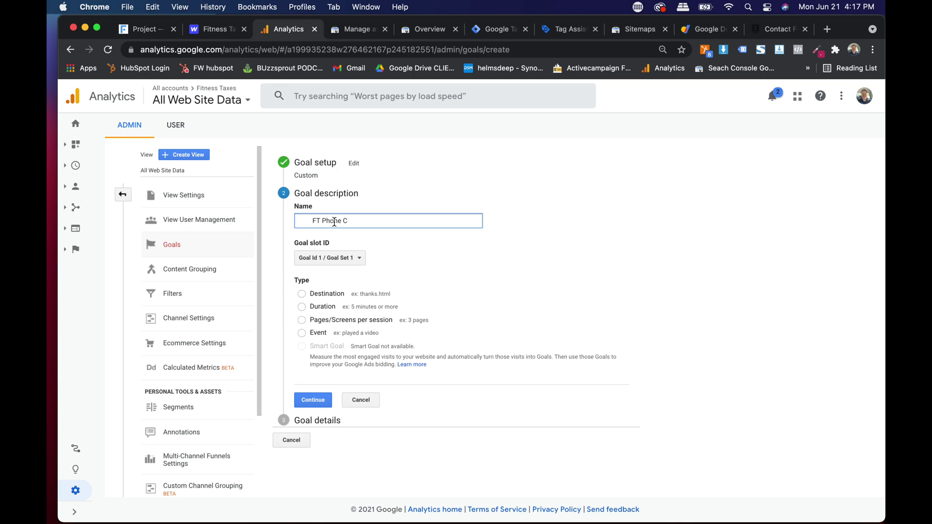
pyautogui.press('BackSpace')
pyautogui.press('BackSpace')
pyautogui.write('FT')
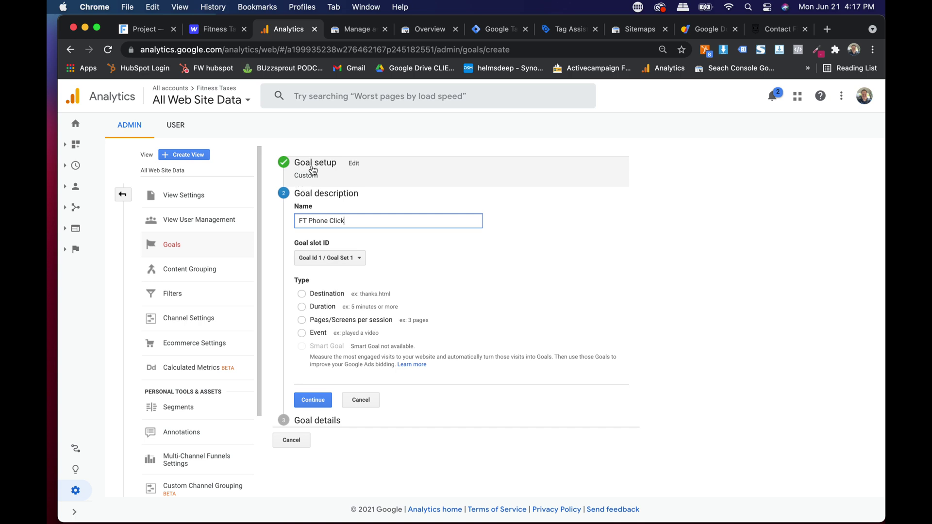
pyautogui.scroll(5, 313, 170)
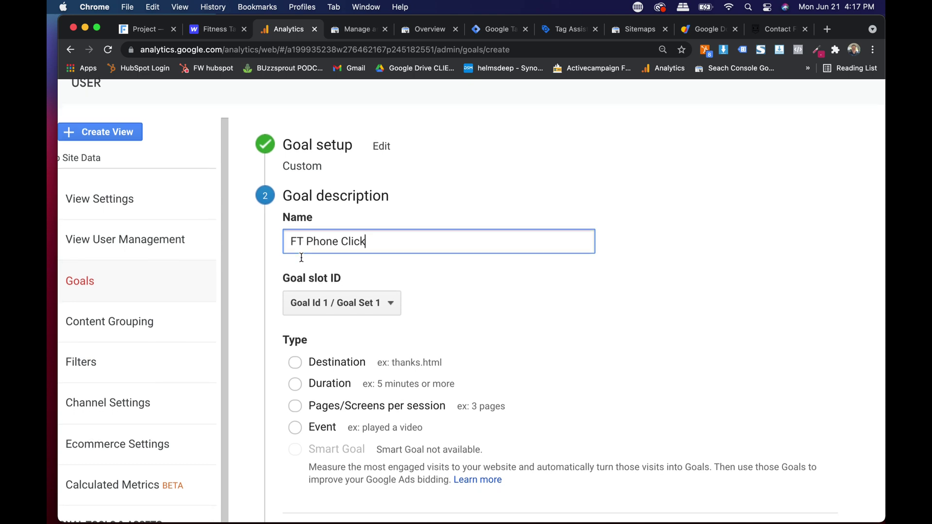
pyautogui.scroll(-3, 302, 257)
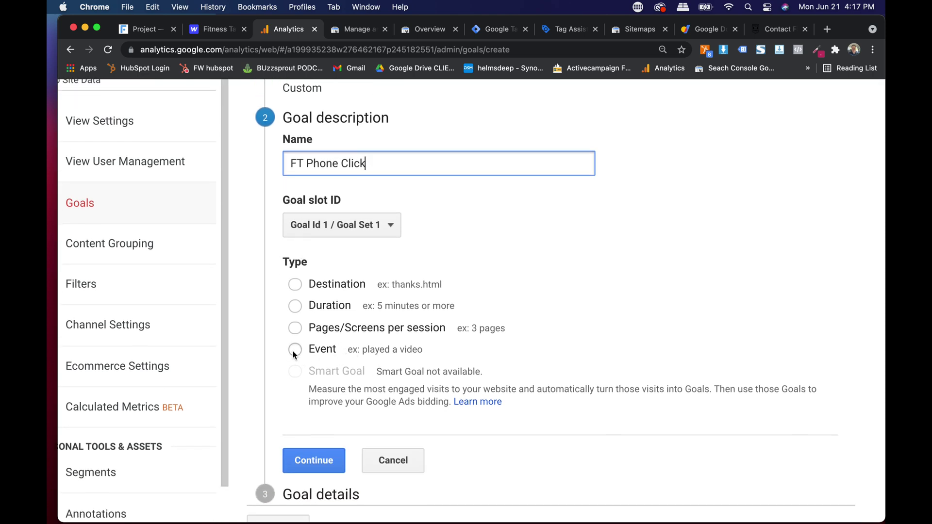
pyautogui.click(294, 350)
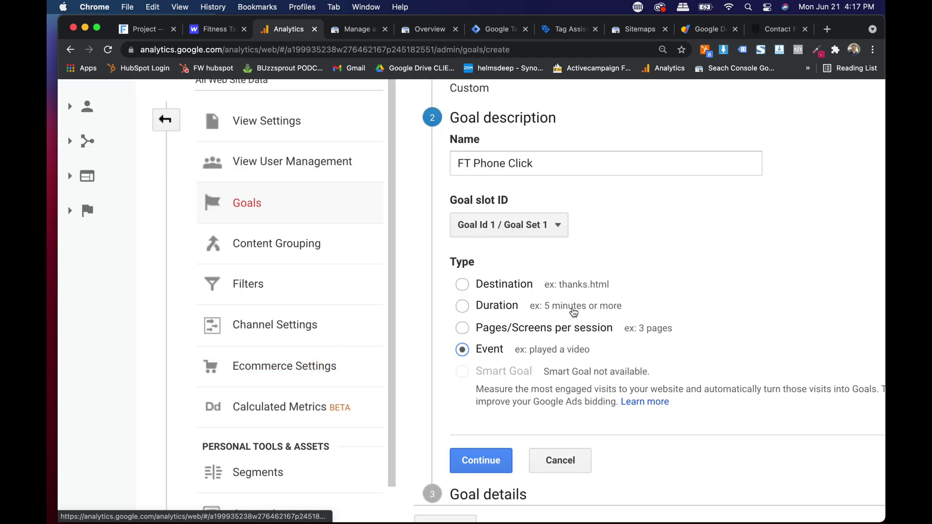
pyautogui.scroll(-3, 573, 312)
pyautogui.scroll(-1, 574, 311)
pyautogui.click(481, 373)
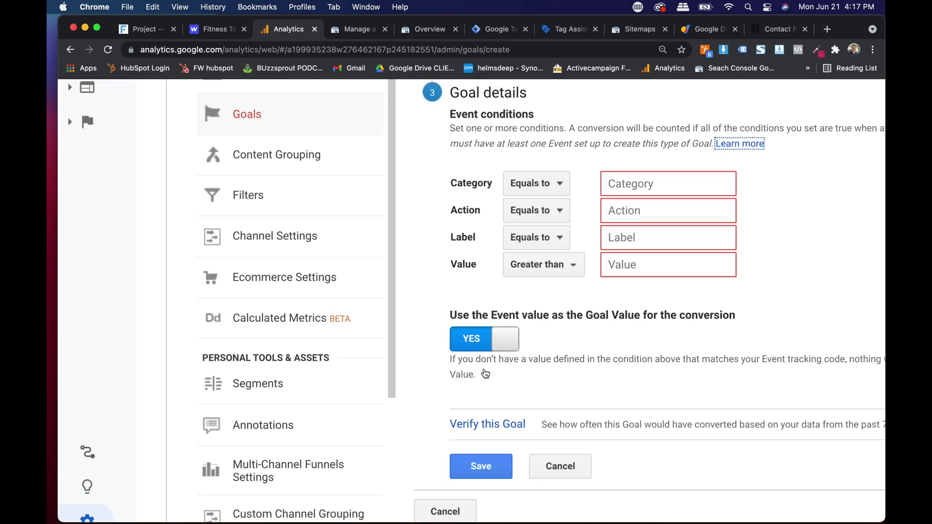
# Step: Set the event Action to equal FT Phone Click, verify the goal, and save it
pyautogui.click(626, 212)
pyautogui.write('FT Phone Click')
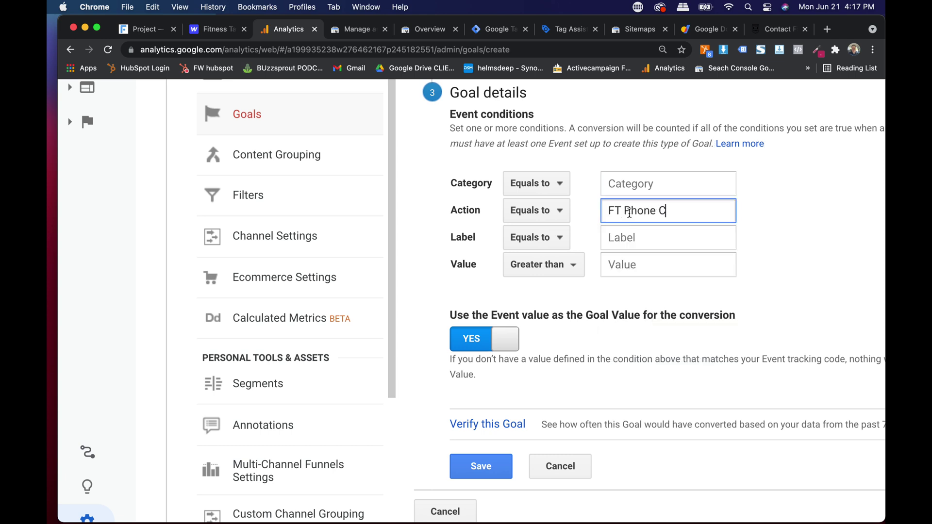
pyautogui.click(480, 420)
pyautogui.hscroll(4, 578, 377)
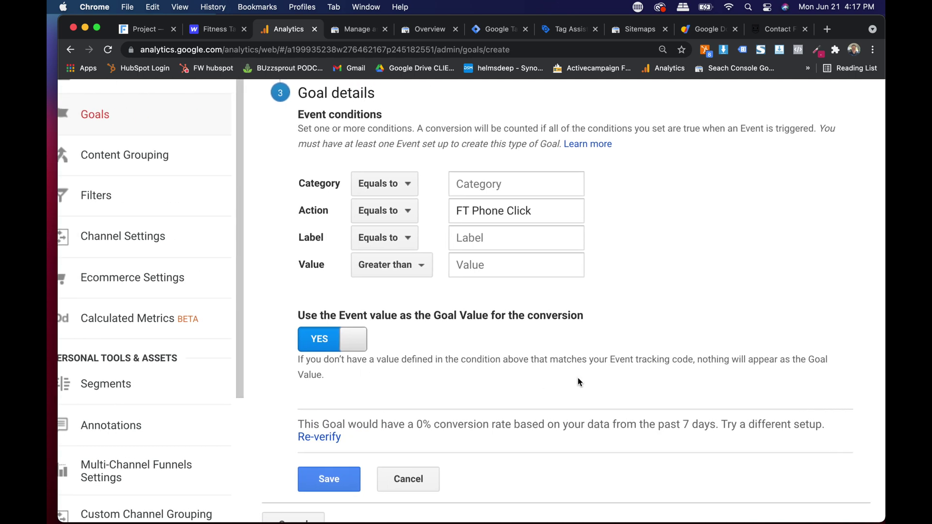
pyautogui.scroll(-1, 449, 397)
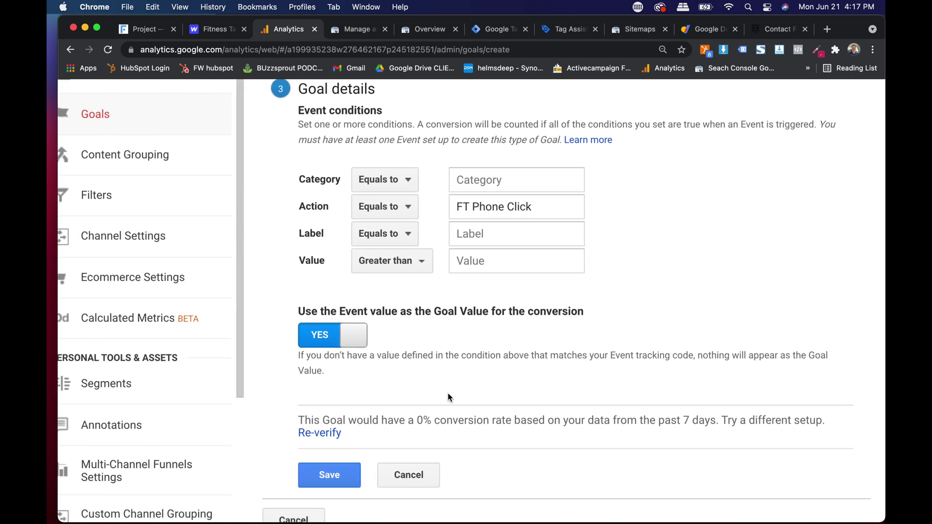
pyautogui.scroll(-5, 346, 437)
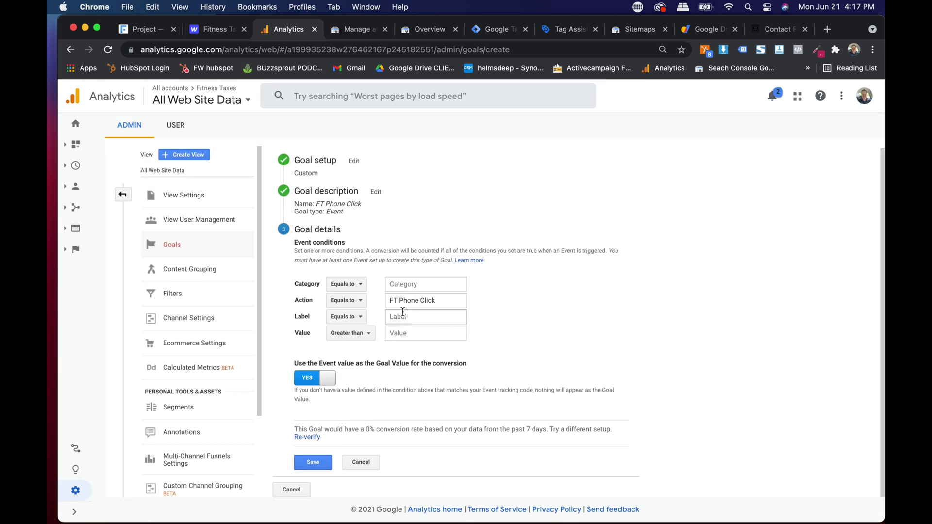
pyautogui.scroll(5, 403, 312)
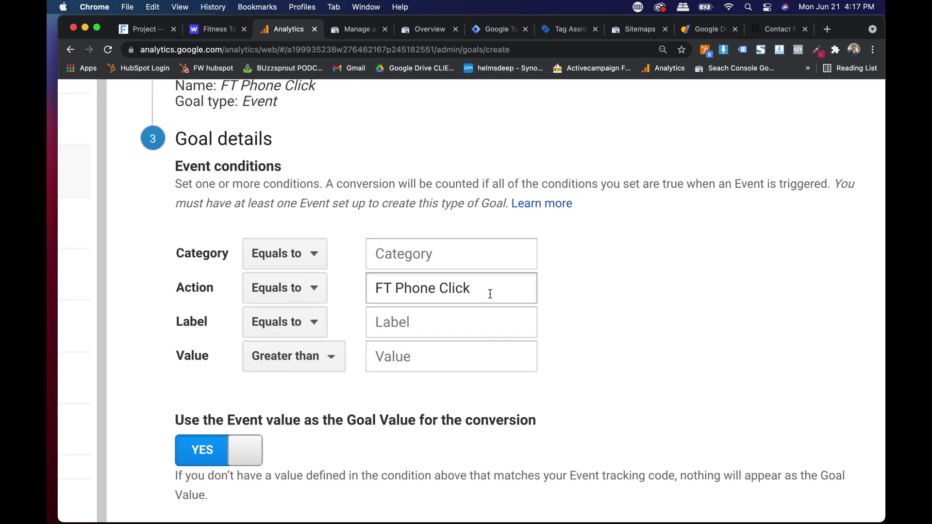
pyautogui.scroll(-5, 490, 293)
pyautogui.scroll(5, 345, 318)
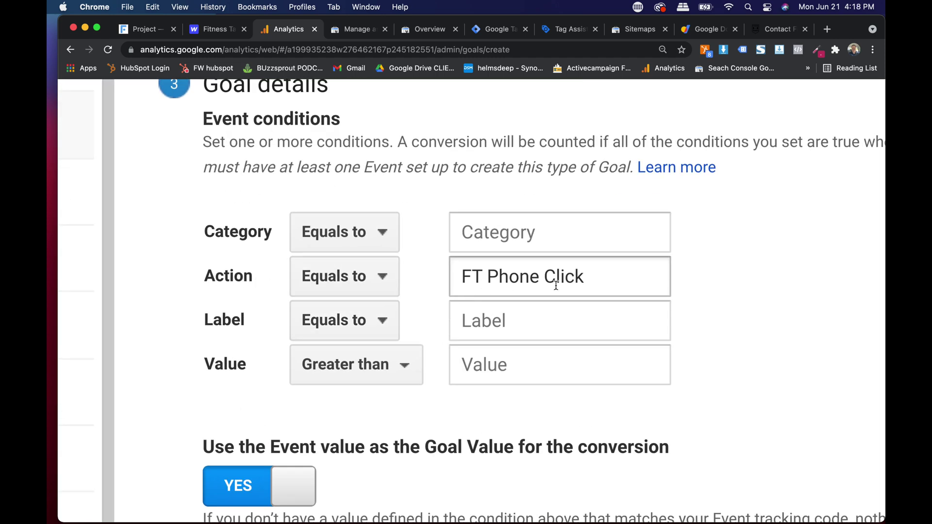
pyautogui.scroll(-5, 556, 285)
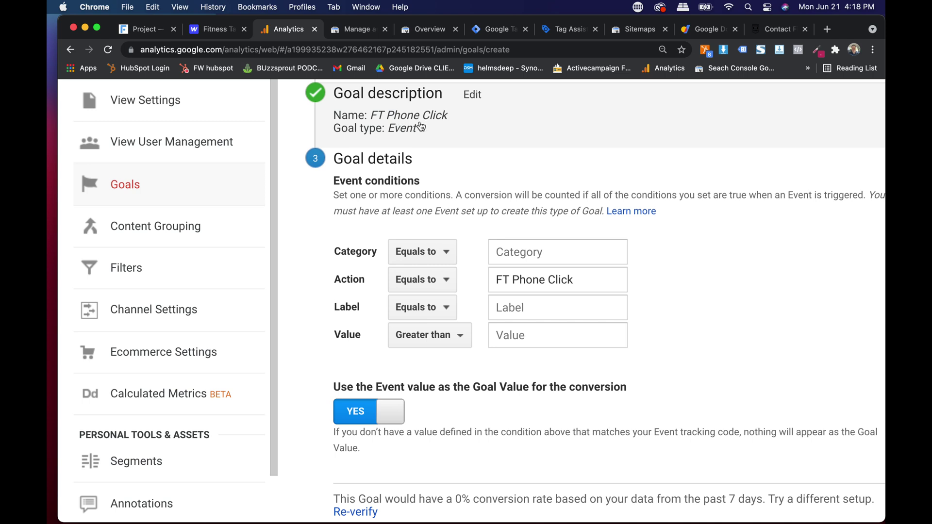
pyautogui.scroll(-3, 427, 145)
pyautogui.click(374, 449)
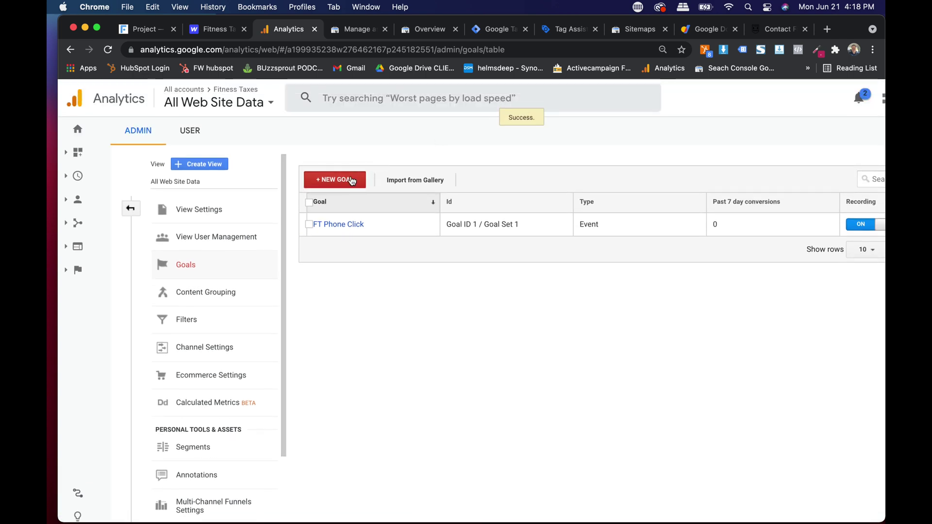
# Step: Start a new Custom goal named FT Form and make it an Event goal
pyautogui.click(352, 181)
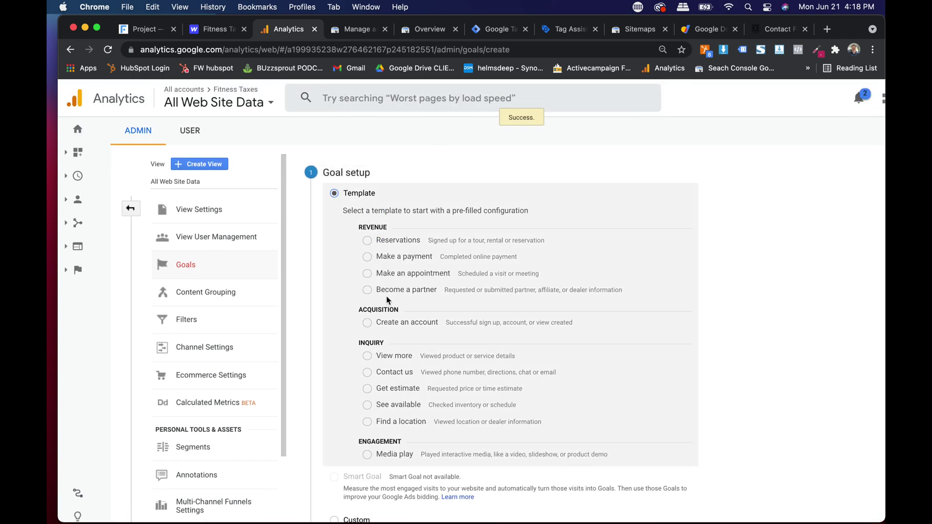
pyautogui.scroll(-3, 386, 297)
pyautogui.click(353, 441)
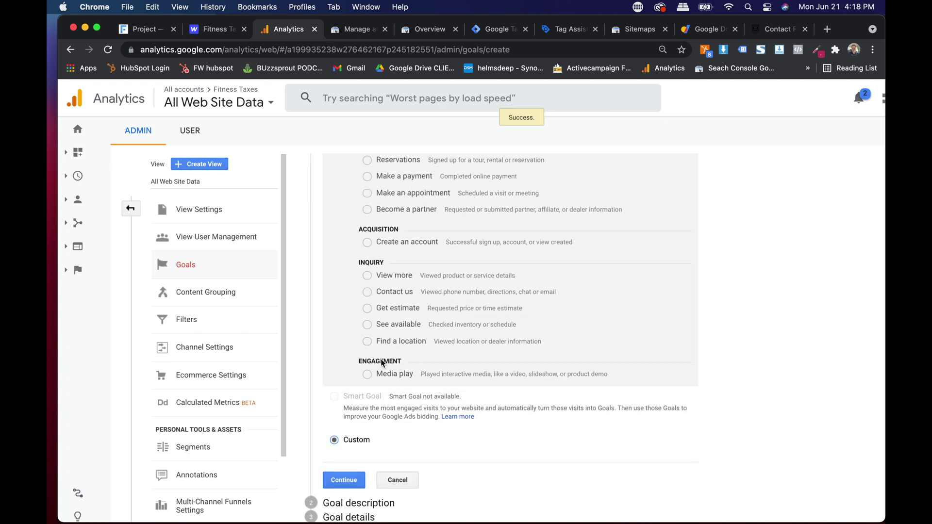
pyautogui.scroll(-2, 354, 437)
pyautogui.click(354, 426)
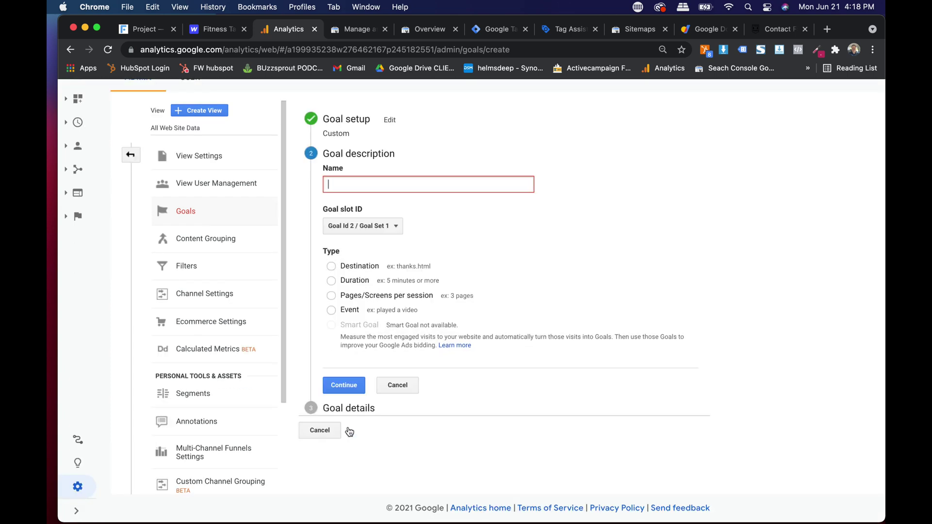
pyautogui.click(348, 190)
pyautogui.write('FT Form')
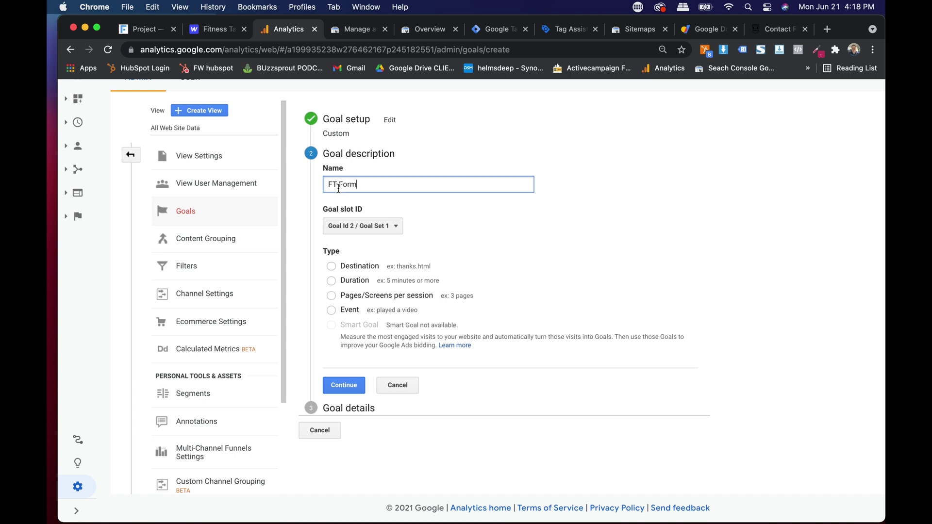
pyautogui.click(333, 313)
pyautogui.click(344, 385)
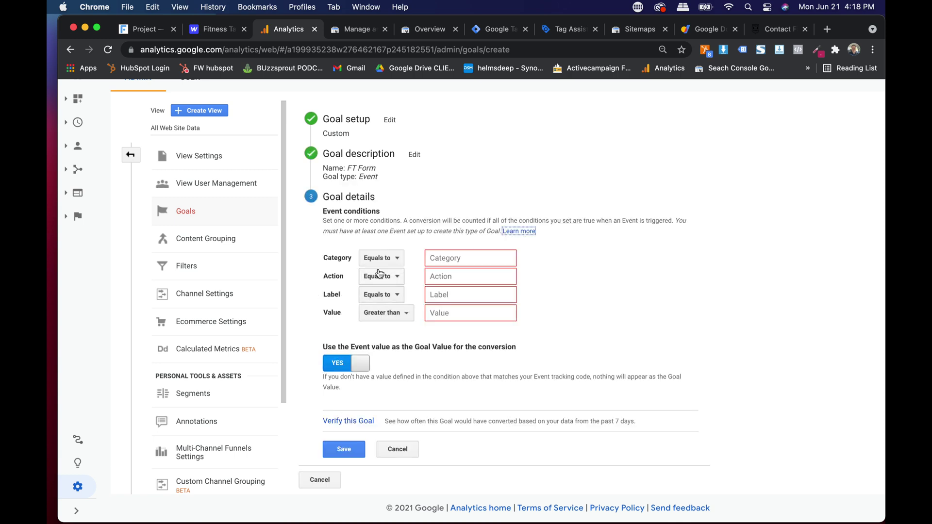
# Step: Set the event Action to FT Form, verify, and save the goal
pyautogui.click(444, 277)
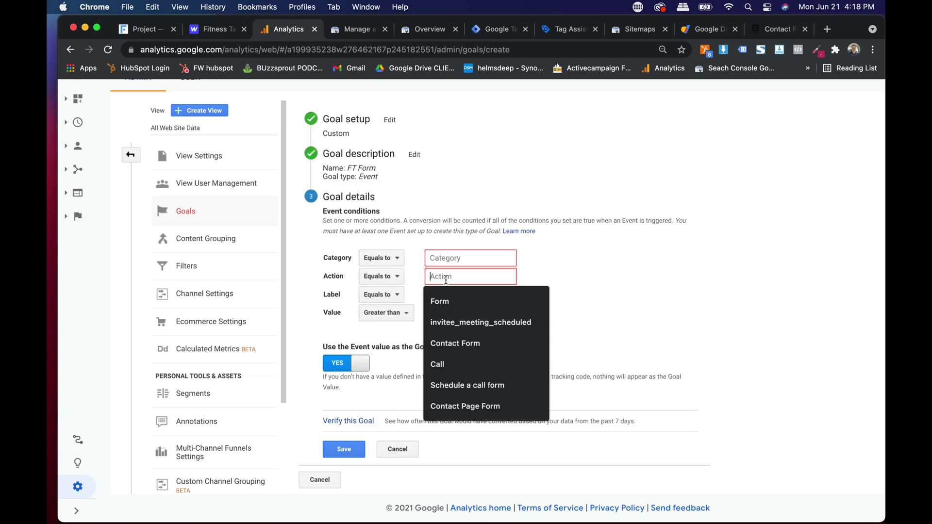
pyautogui.write('FT Form')
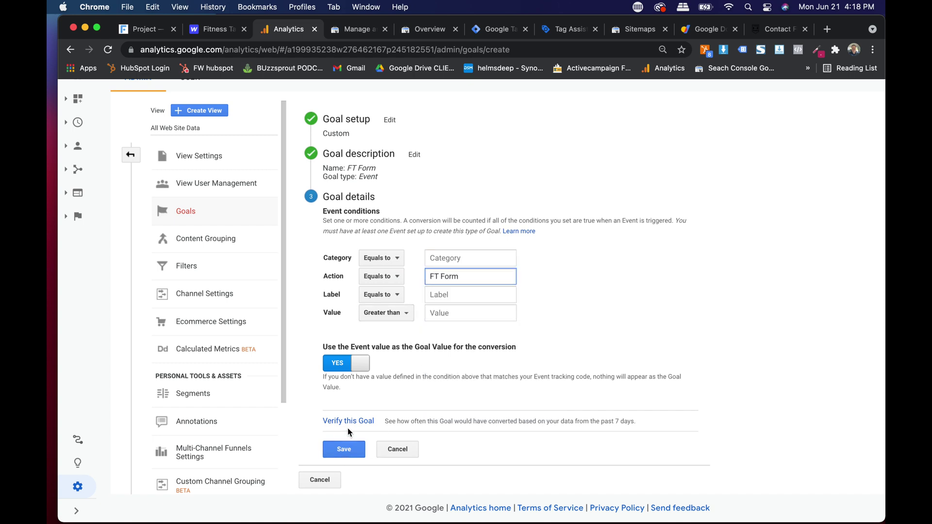
pyautogui.click(348, 420)
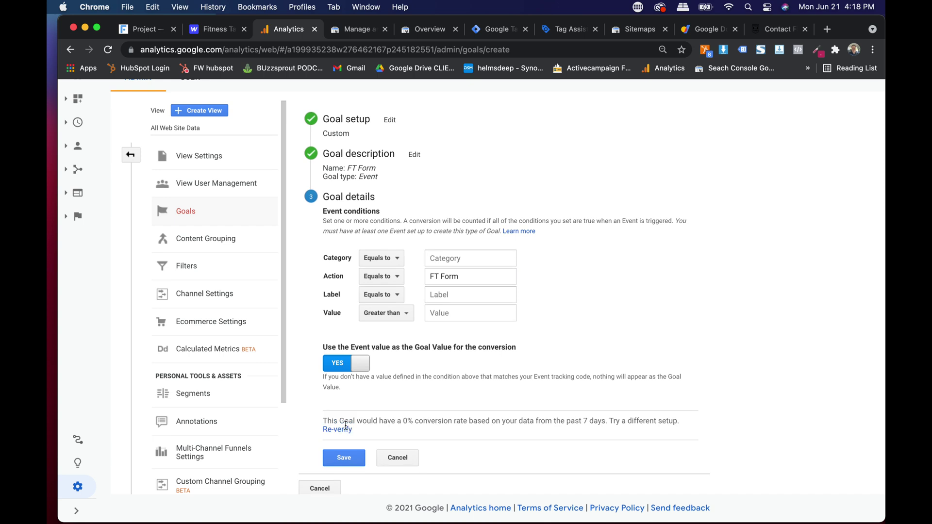
pyautogui.click(343, 461)
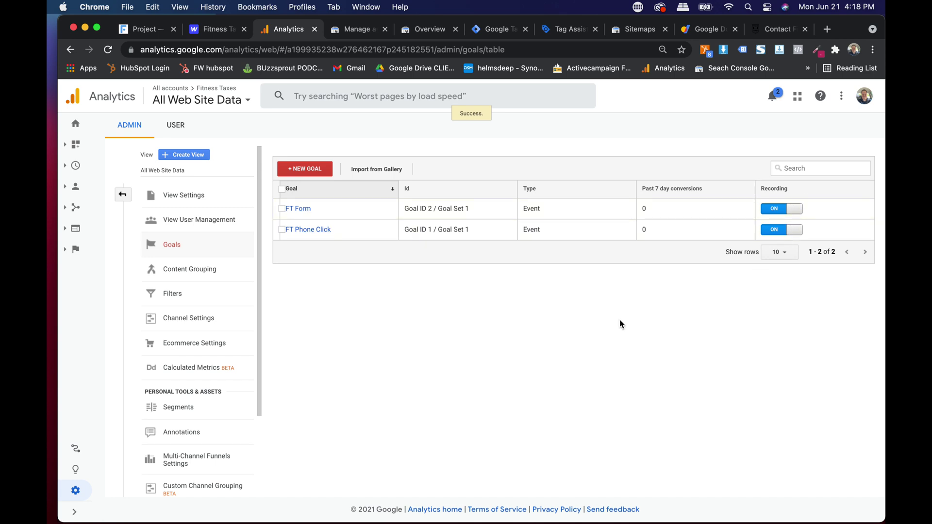
# Step: Open the Conversions > Goals > Overview report from the full report navigation
pyautogui.click(123, 195)
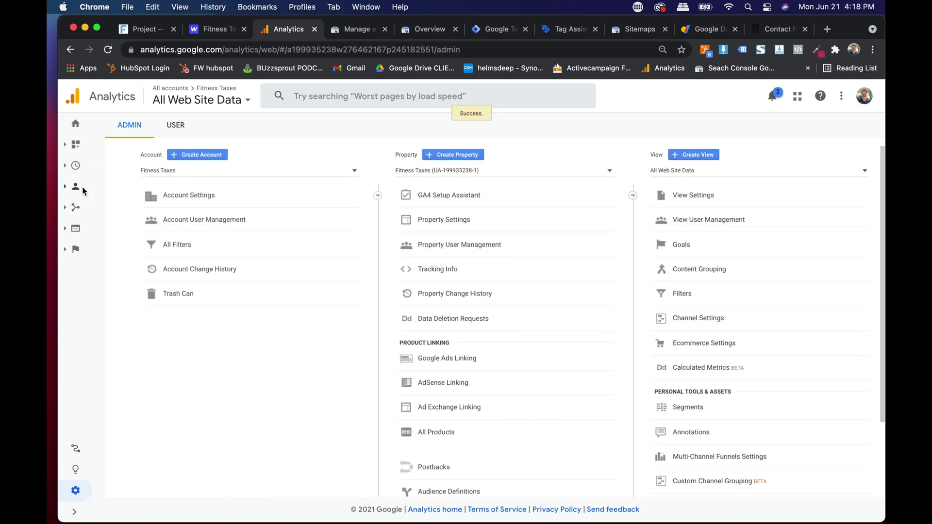
pyautogui.click(75, 144)
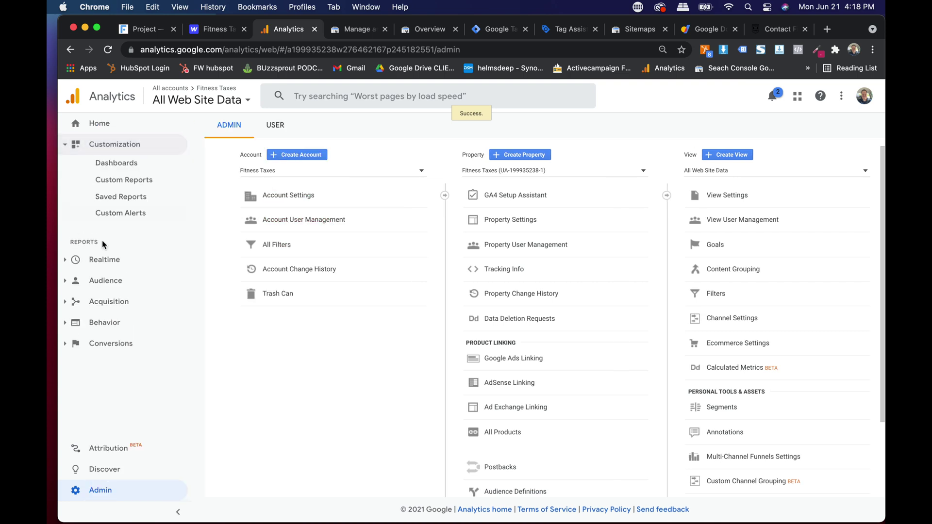
pyautogui.click(102, 281)
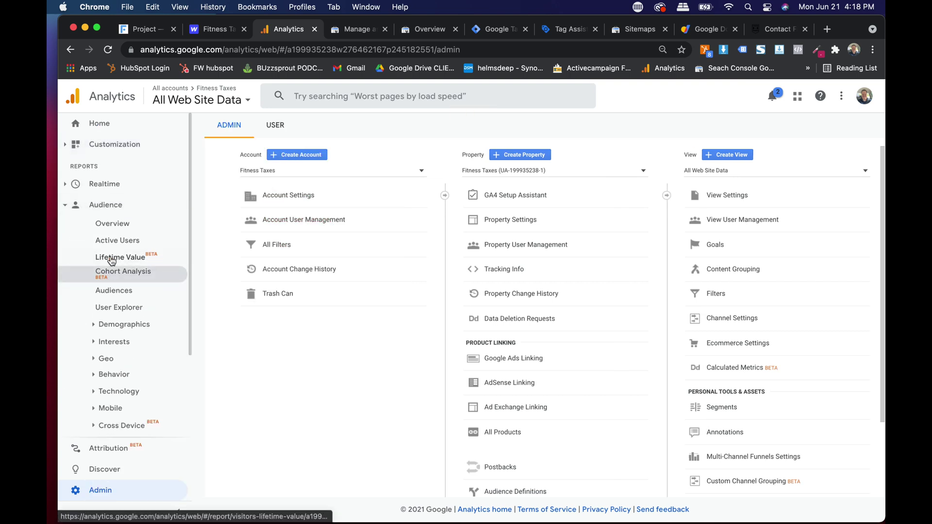
pyautogui.click(76, 211)
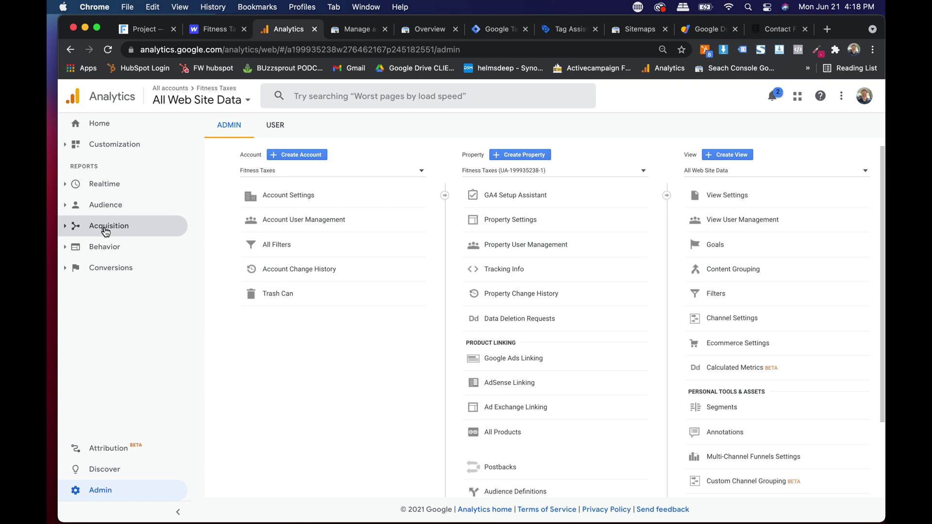
pyautogui.click(117, 267)
pyautogui.click(107, 290)
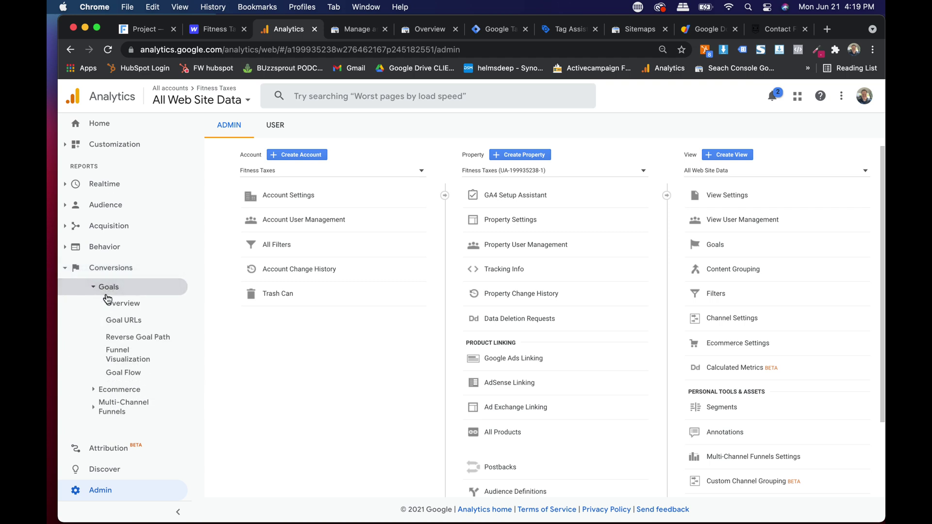
pyautogui.click(118, 304)
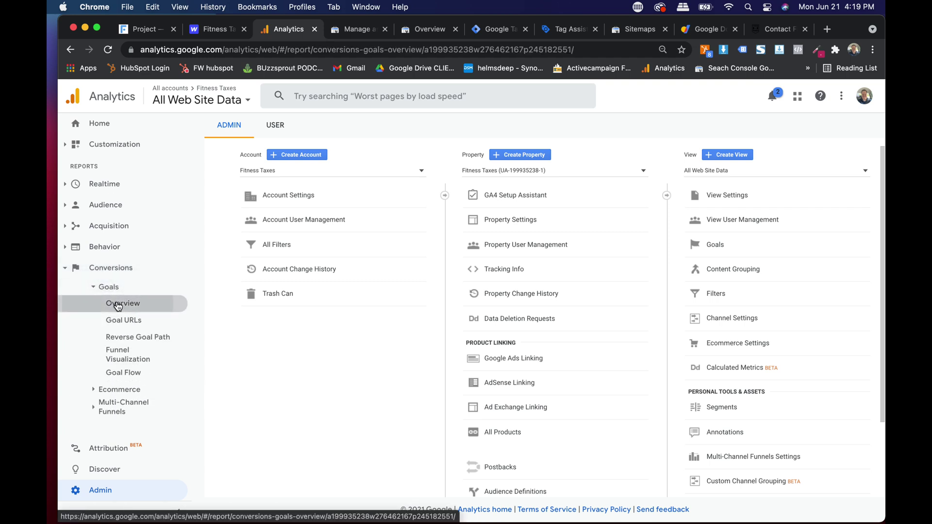
# Step: Break goal completions down by Source / Medium and expand the Audience reports
pyautogui.scroll(-1, 351, 289)
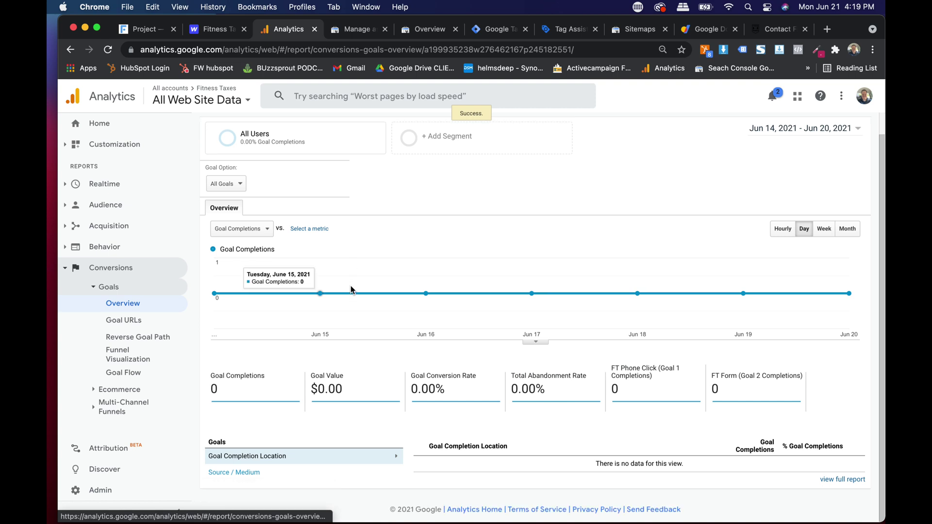
pyautogui.click(238, 473)
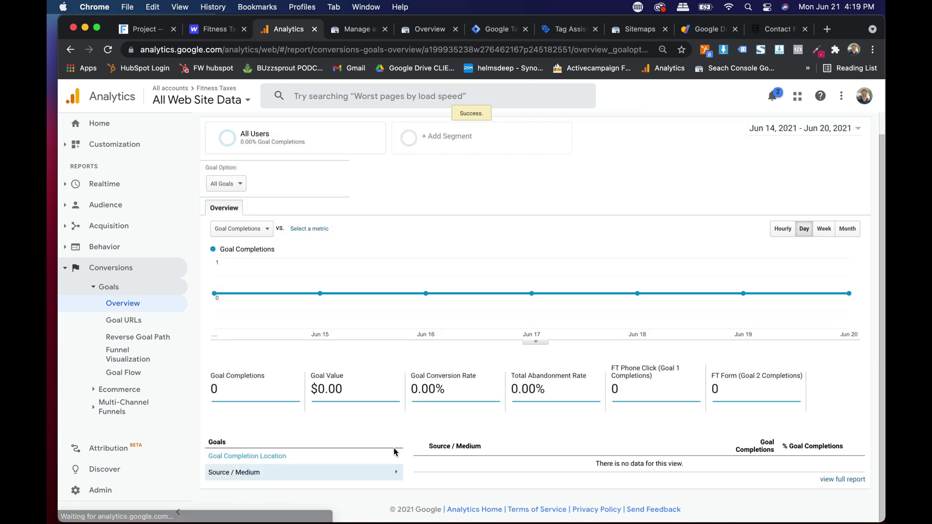
pyautogui.click(69, 275)
pyautogui.click(110, 208)
pyautogui.scroll(-1, 126, 281)
pyautogui.scroll(-2, 126, 257)
pyautogui.scroll(4, 125, 255)
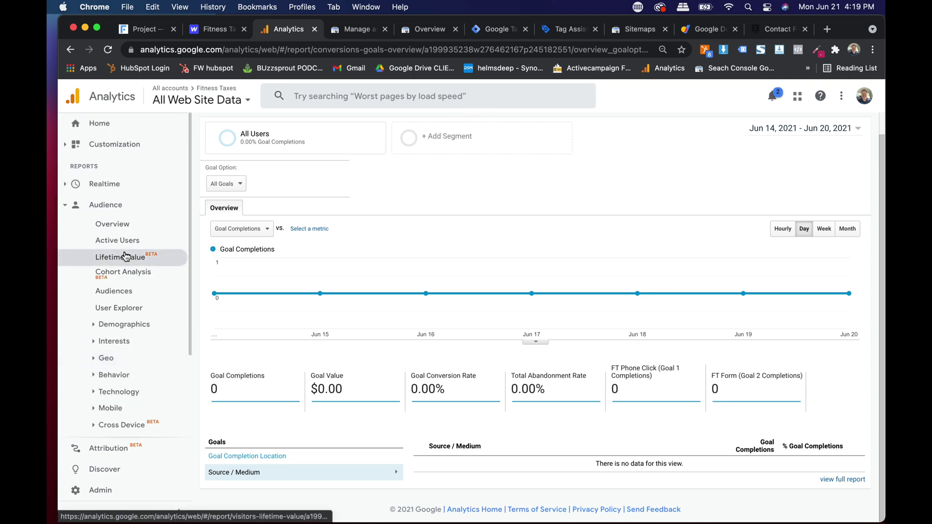
# Step: Search 'feedbackwrench' in the account picker and open its All Web Site Data view
pyautogui.click(195, 92)
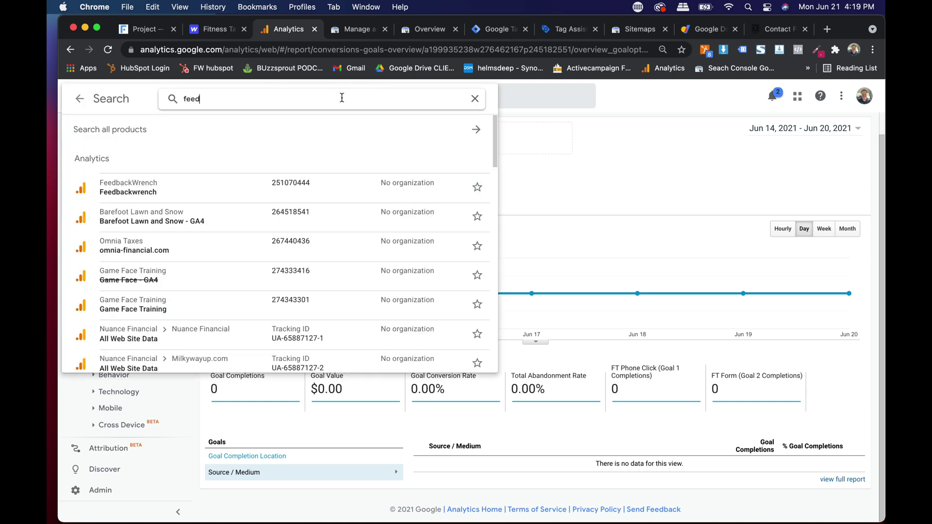
pyautogui.write('feedbackwrench')
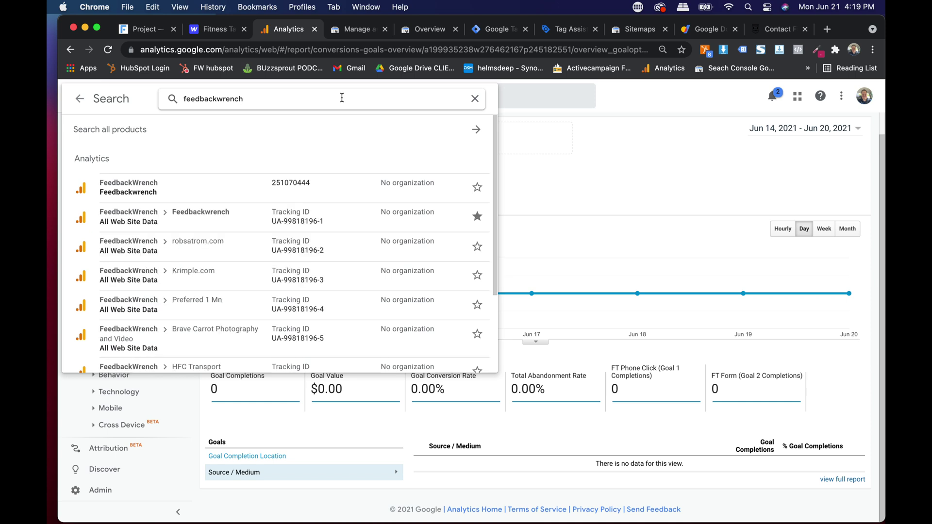
pyautogui.click(402, 216)
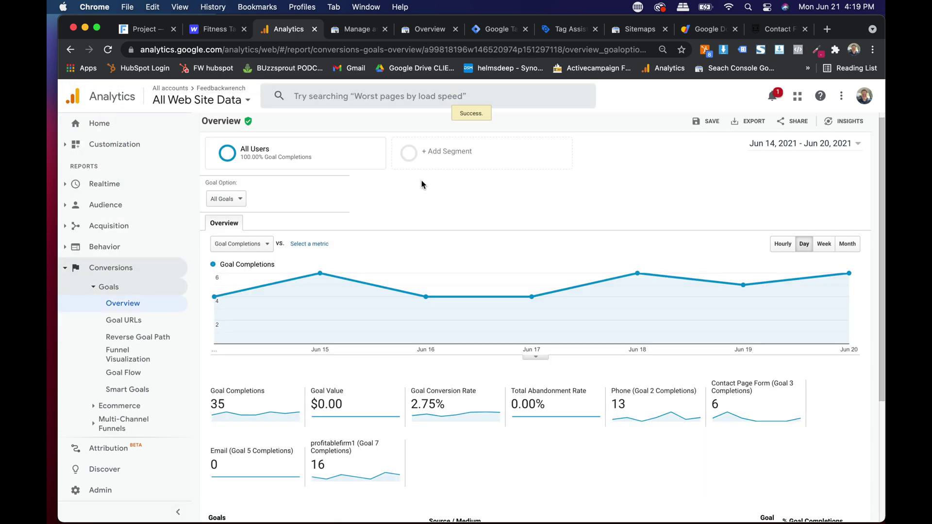
# Step: Review the Home dashboard: 1.1K users, 1.3K sessions, 80.24% bounce rate
pyautogui.click(101, 129)
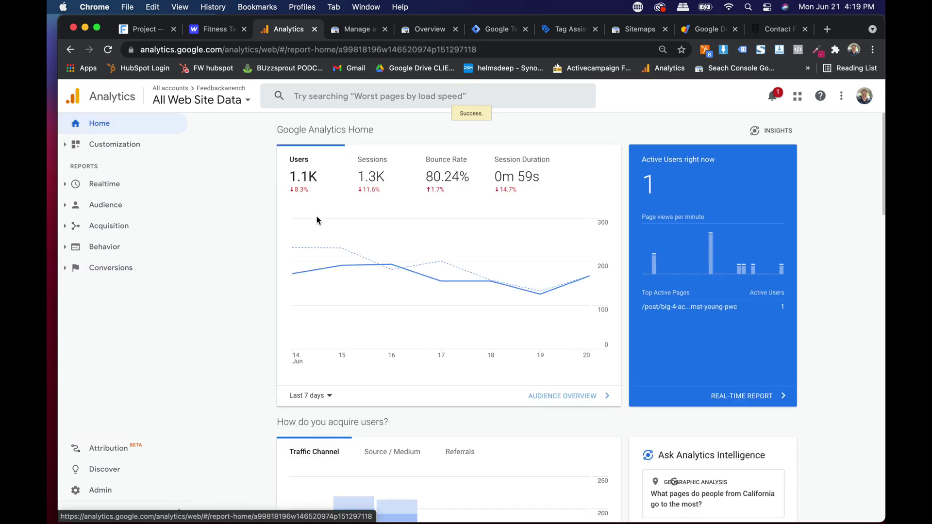
pyautogui.scroll(-1, 224, 191)
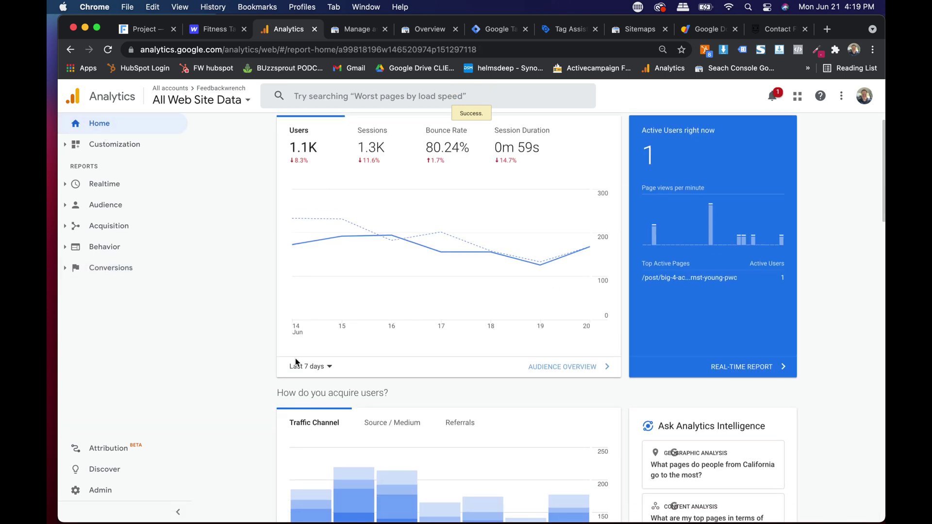
pyautogui.scroll(5, 290, 173)
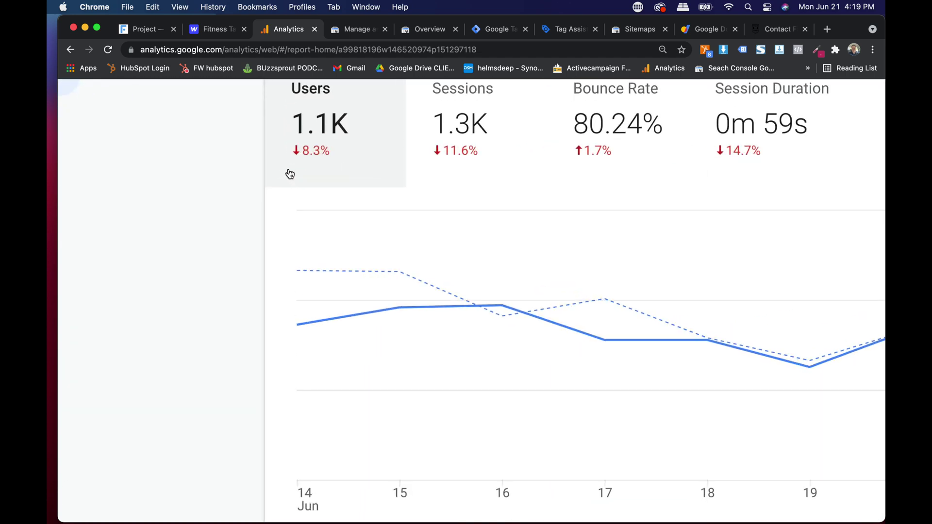
pyautogui.hscroll(4, 436, 198)
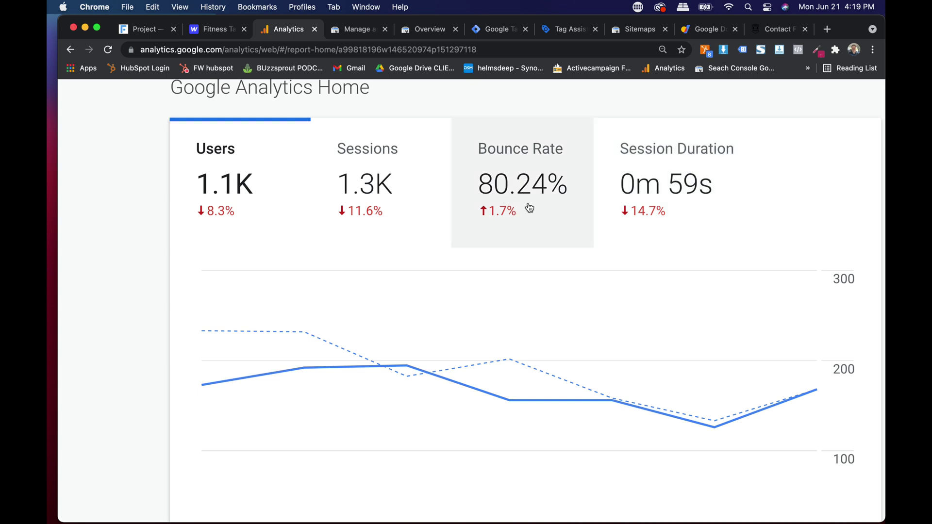
pyautogui.scroll(-5, 518, 189)
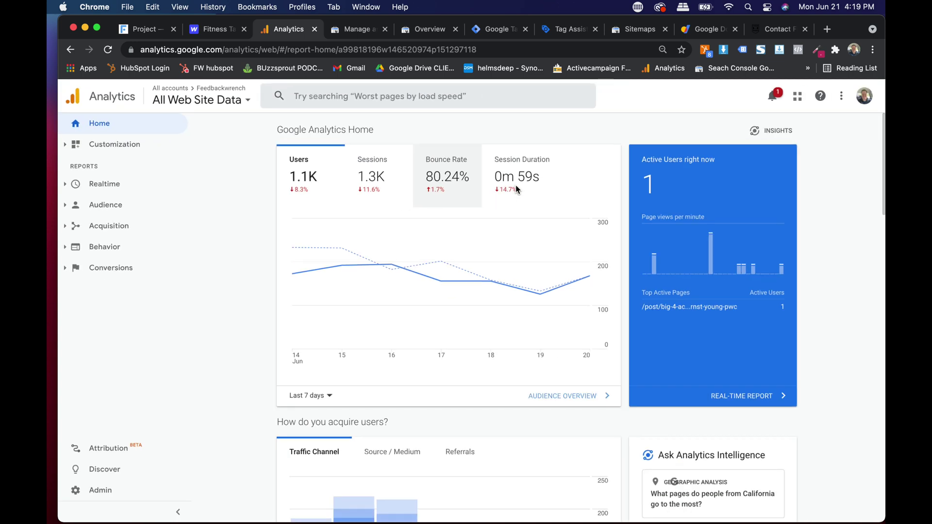
pyautogui.scroll(-2, 241, 220)
pyautogui.scroll(-10, 240, 224)
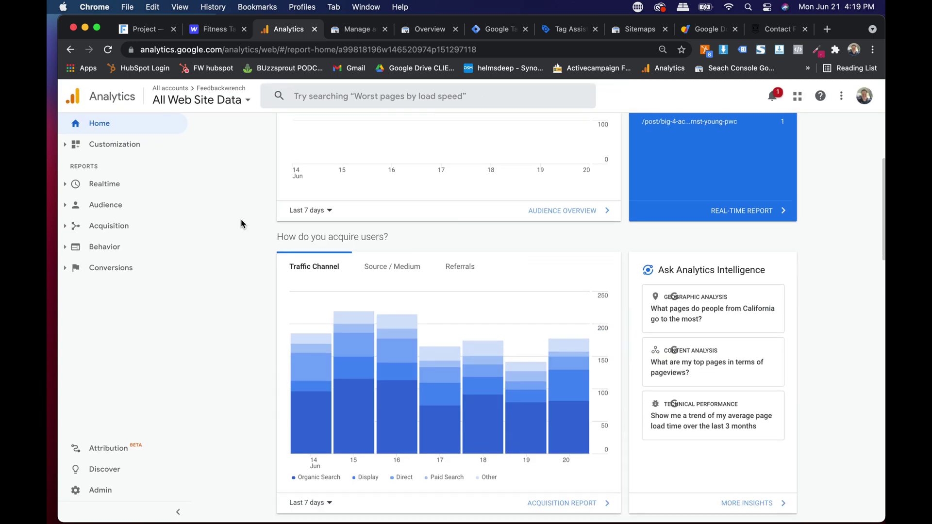
pyautogui.scroll(10, 241, 219)
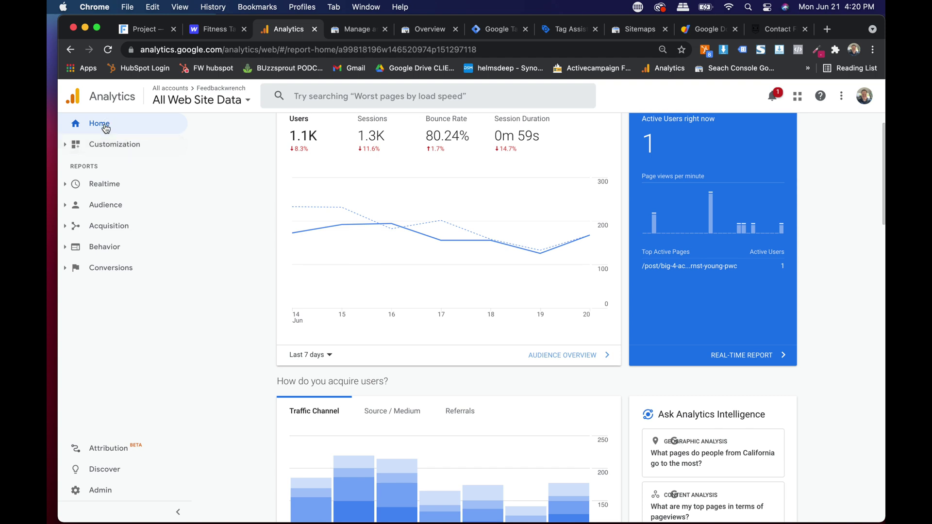
# Step: View Realtime Overview, then Realtime Locations showing 1 active user from the United States
pyautogui.click(104, 190)
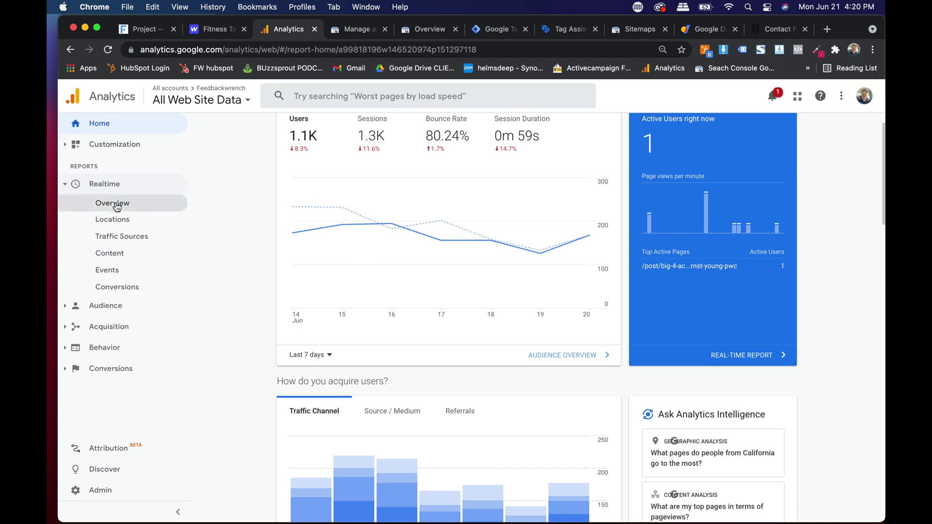
pyautogui.click(115, 206)
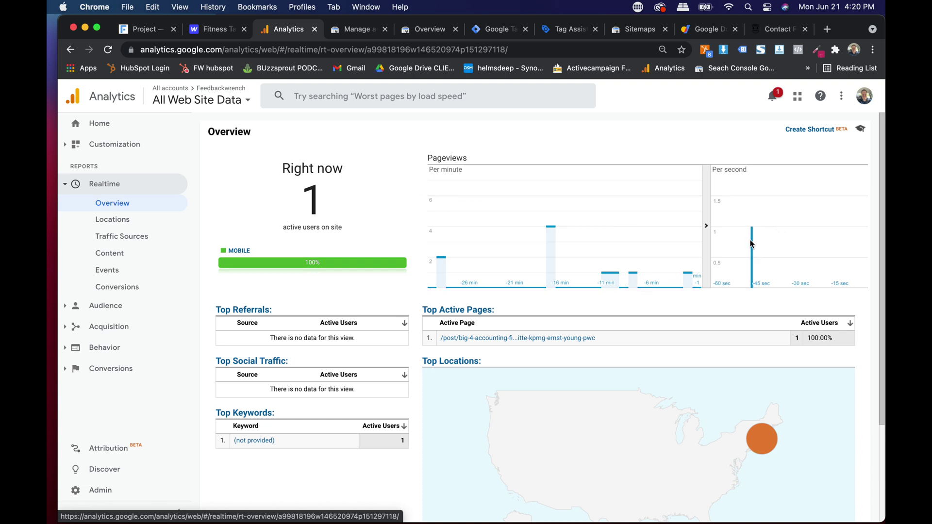
pyautogui.moveTo(592, 266)
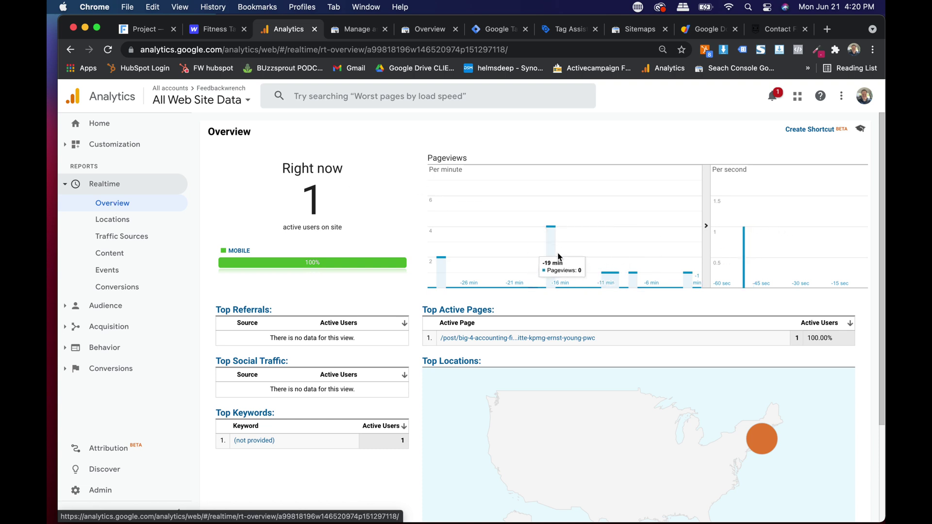
pyautogui.click(119, 220)
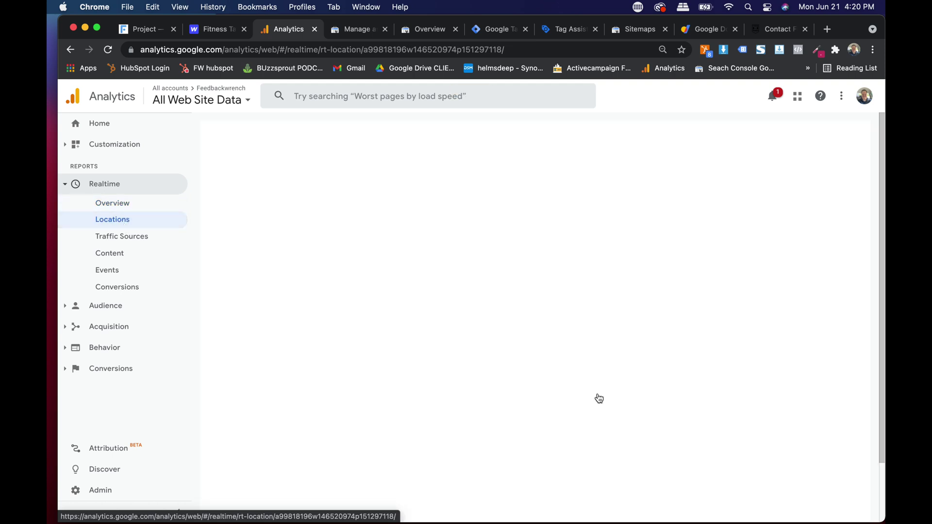
pyautogui.scroll(-3, 641, 437)
pyautogui.moveTo(545, 372)
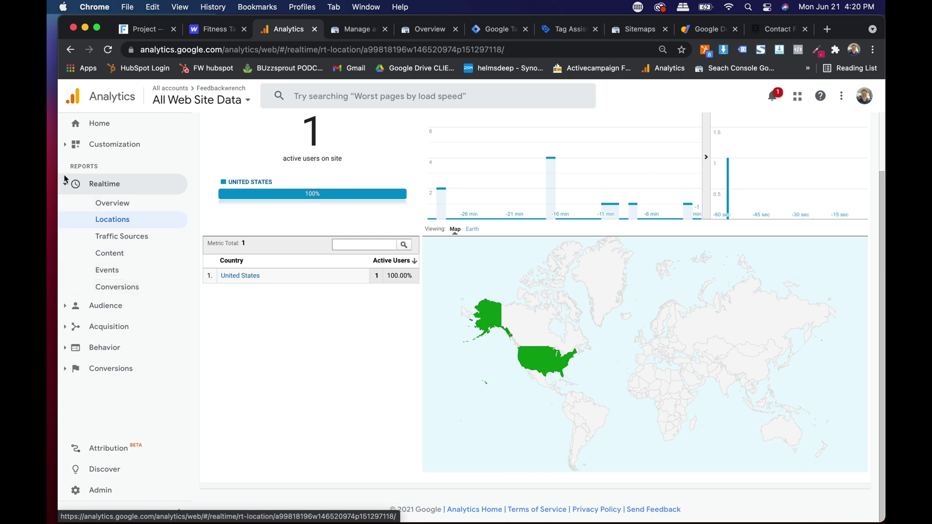
pyautogui.click(66, 185)
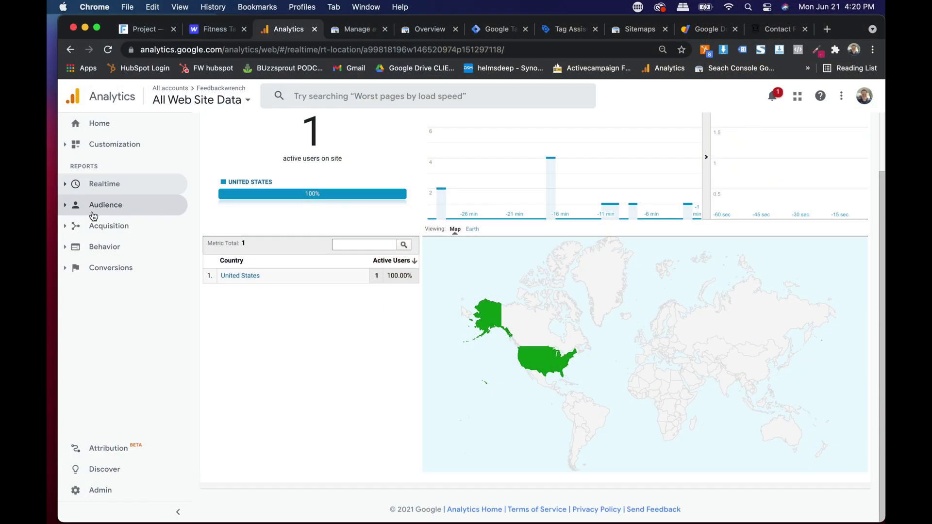
# Step: Open the Behavior Overview report from the Behavior section
pyautogui.click(91, 253)
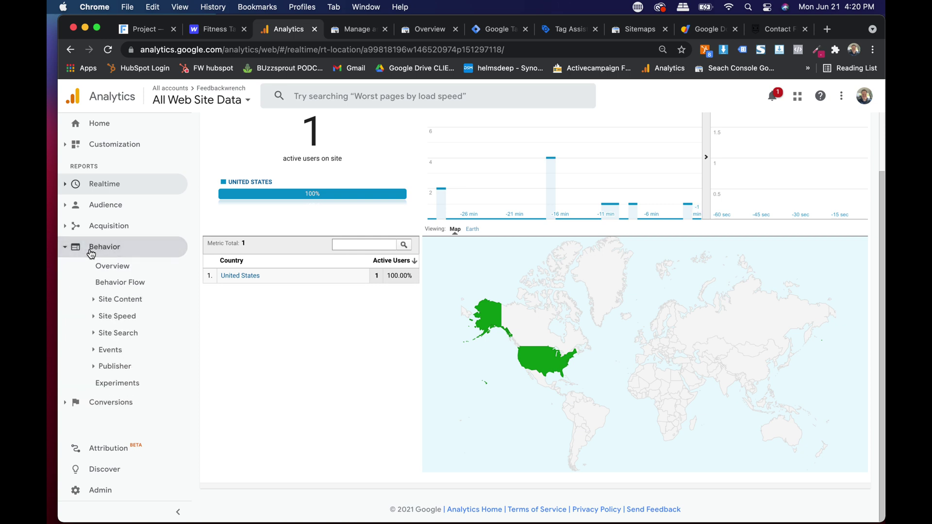
pyautogui.click(118, 266)
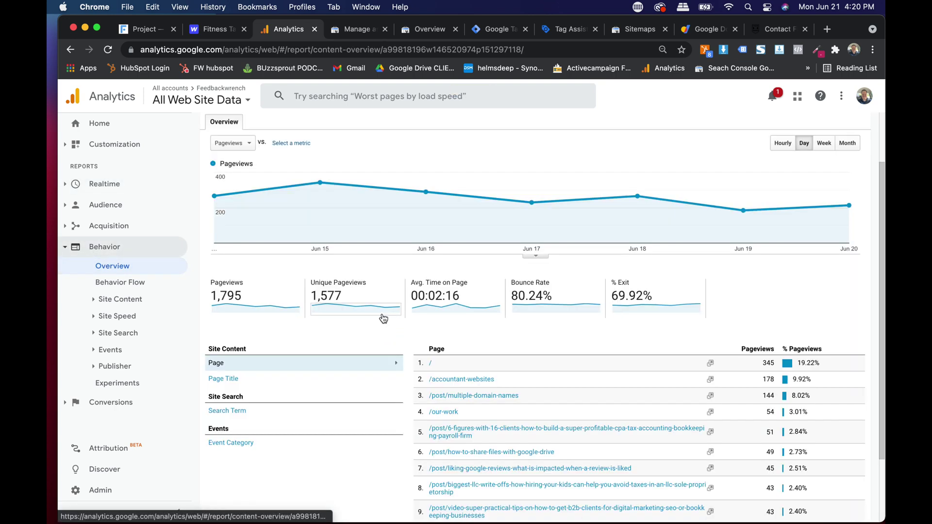
pyautogui.scroll(-3, 383, 306)
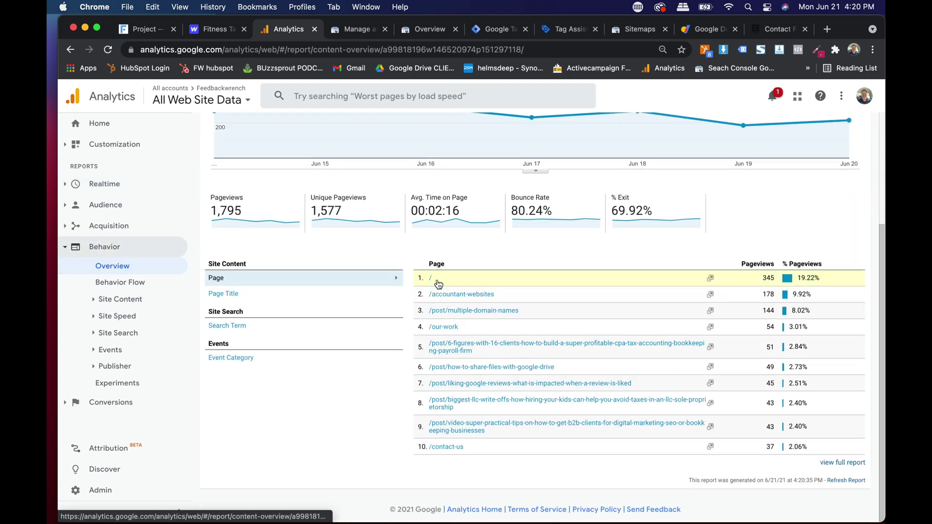
pyautogui.scroll(5, 298, 407)
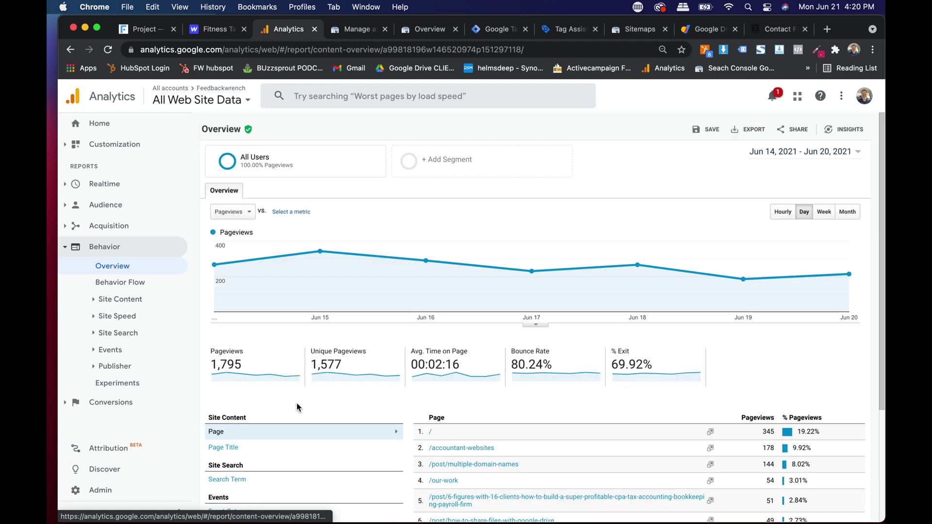
pyautogui.scroll(5, 806, 177)
pyautogui.hscroll(5, 806, 177)
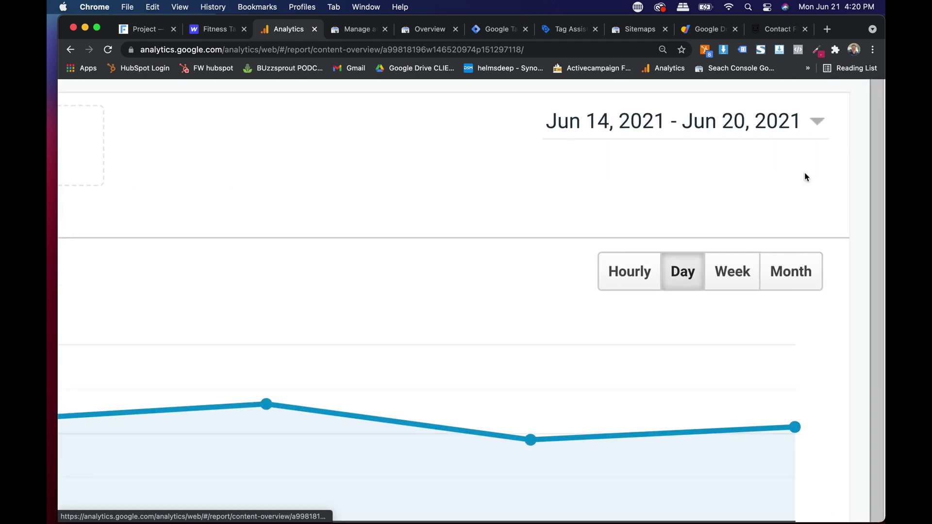
pyautogui.scroll(3, 687, 131)
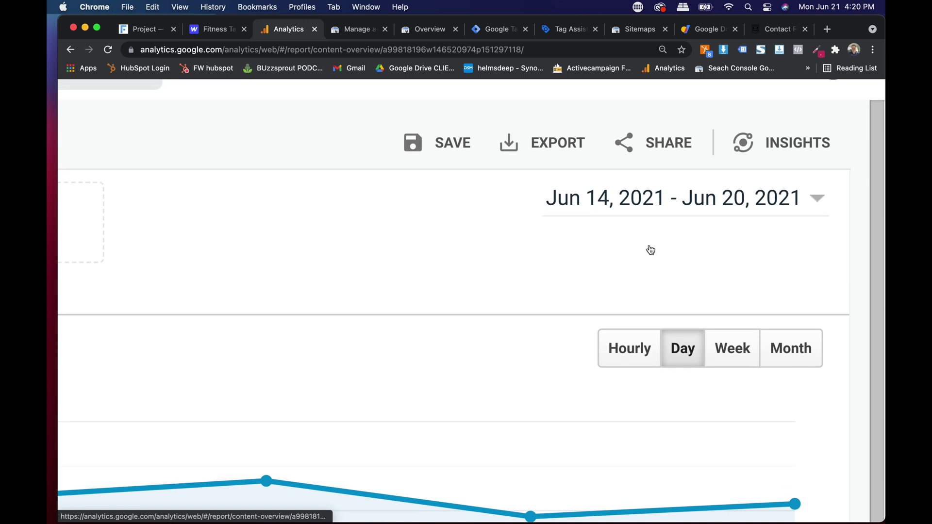
pyautogui.scroll(-3, 648, 244)
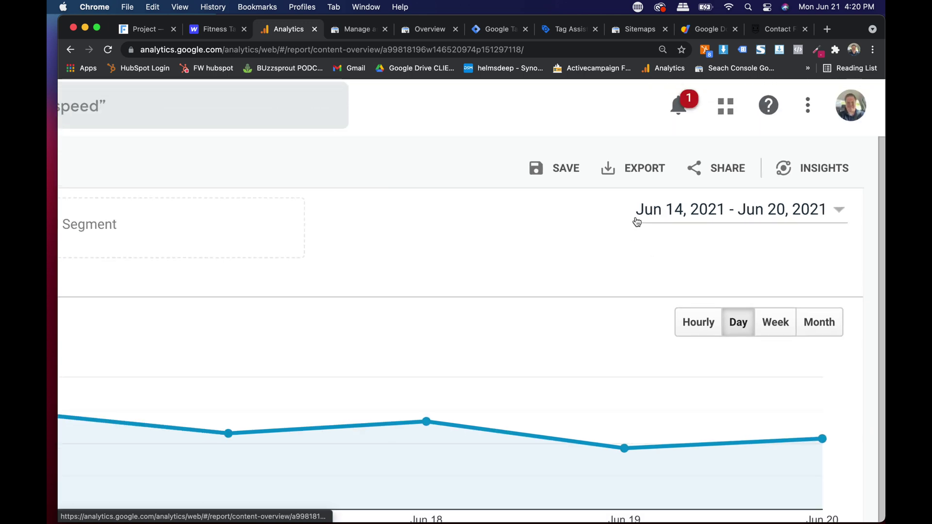
# Step: Set the report's date range to Last 30 days, May 22 to Jun 20, 2021
pyautogui.click(774, 210)
pyautogui.click(721, 240)
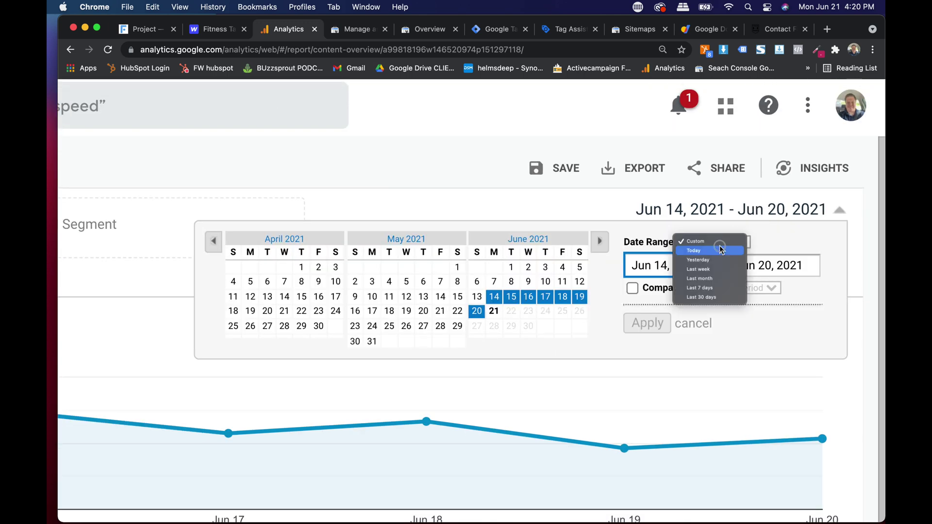
pyautogui.click(709, 302)
pyautogui.click(719, 242)
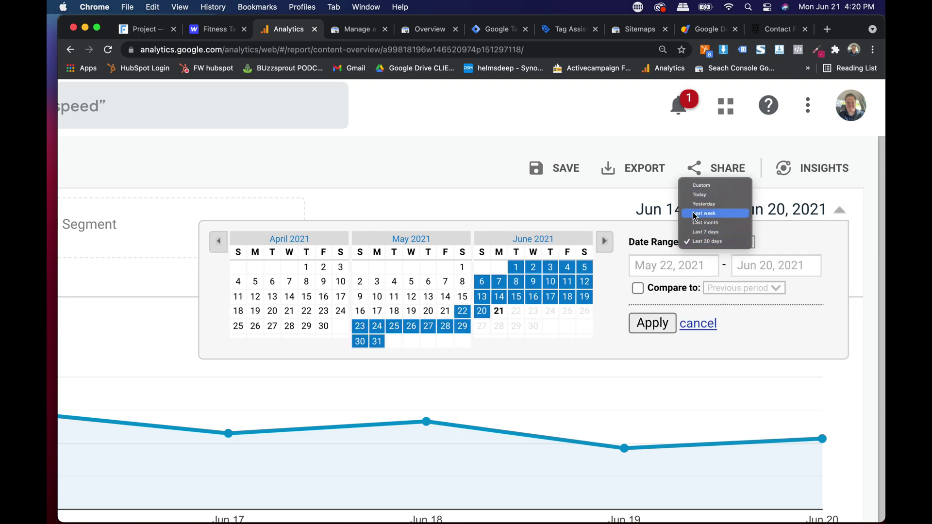
pyautogui.click(648, 322)
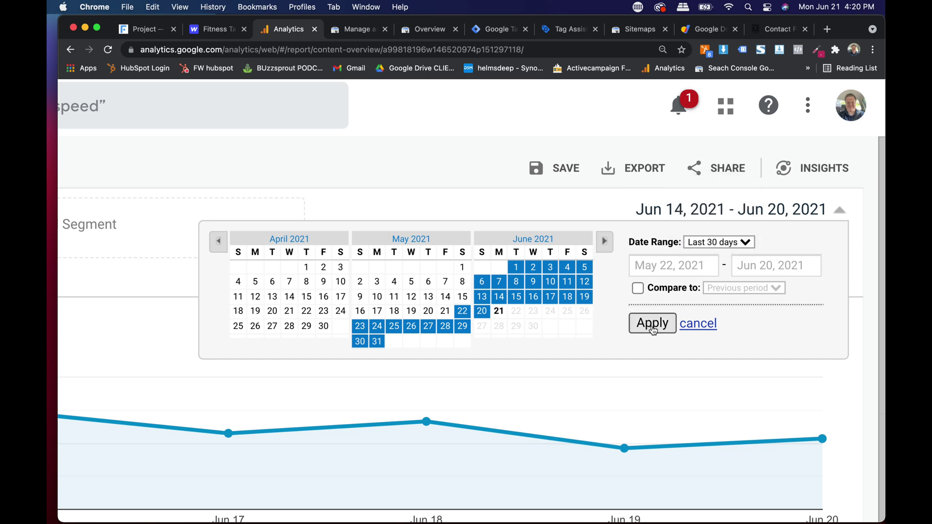
pyautogui.click(652, 323)
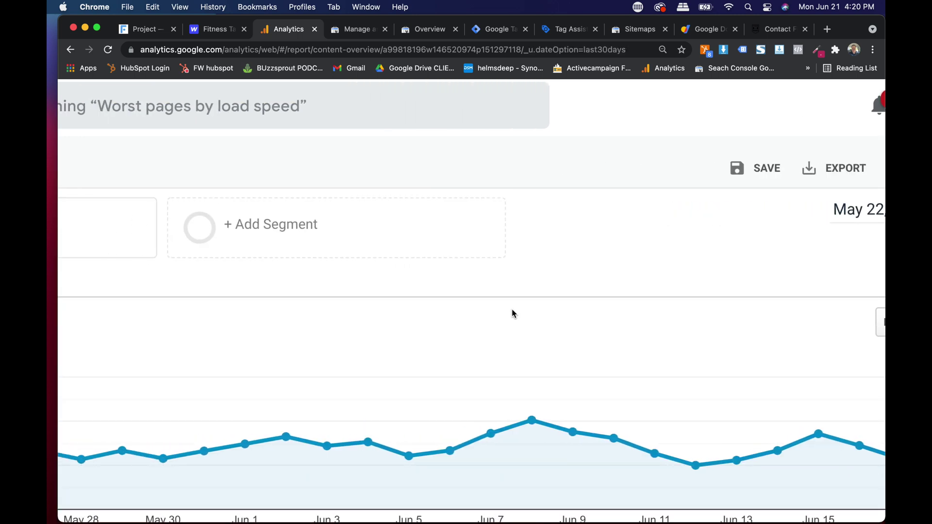
pyautogui.scroll(-5, 511, 310)
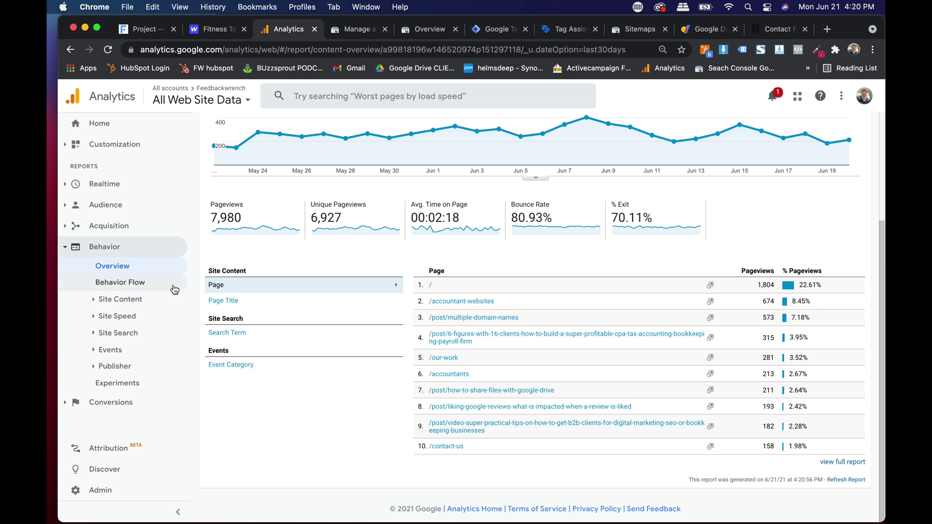
pyautogui.scroll(5, 108, 266)
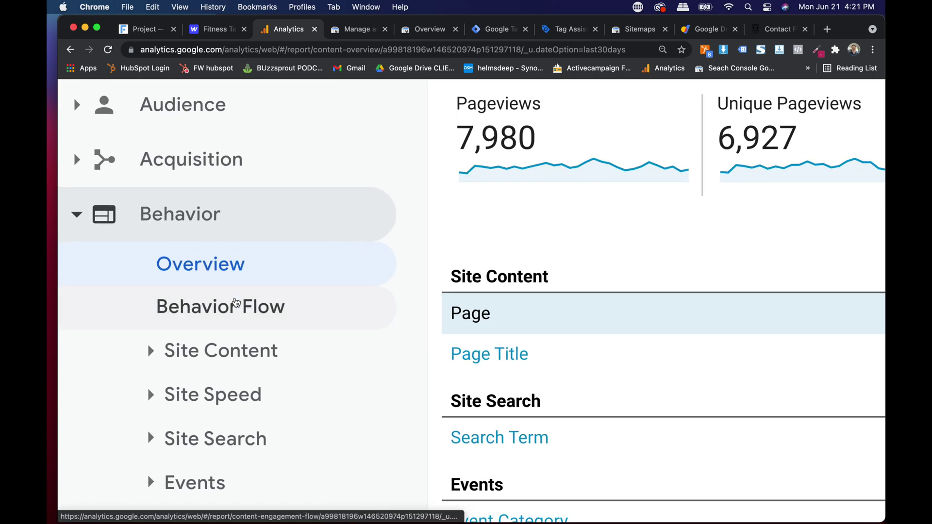
pyautogui.click(196, 361)
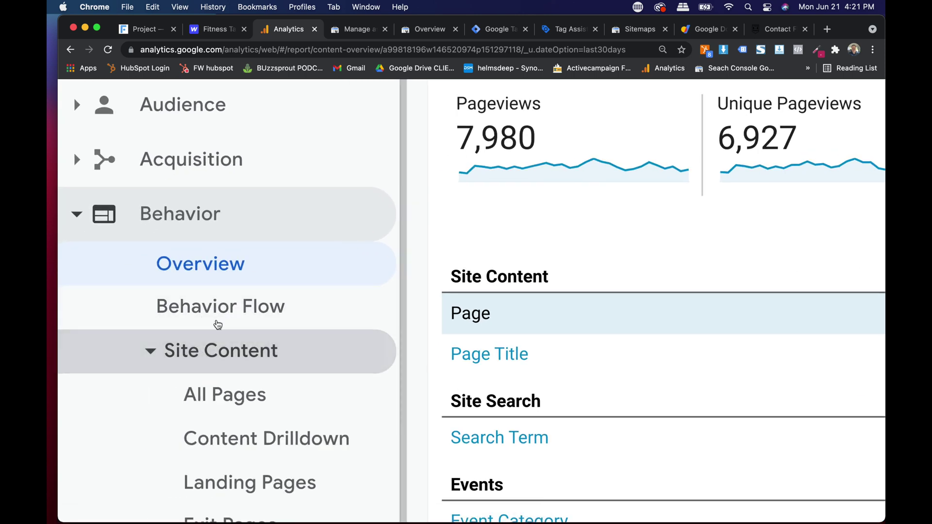
pyautogui.scroll(-3, 222, 318)
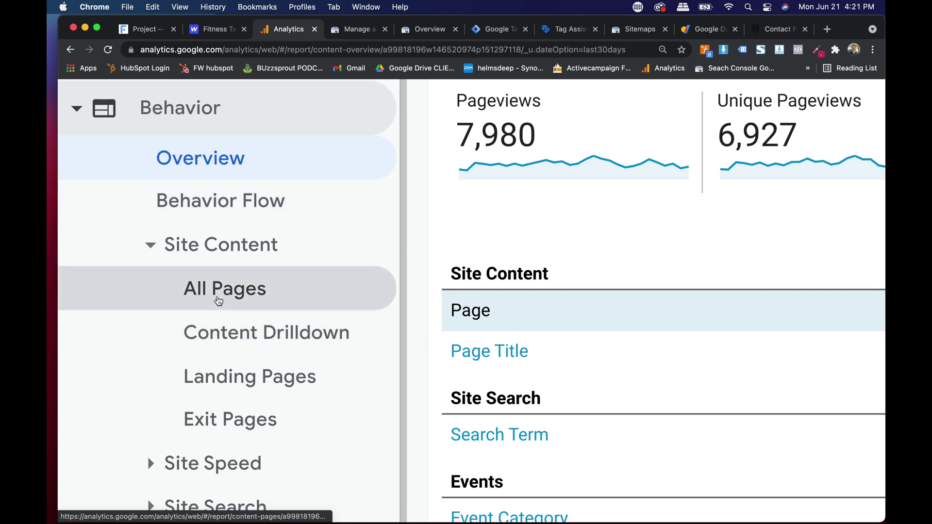
pyautogui.click(219, 300)
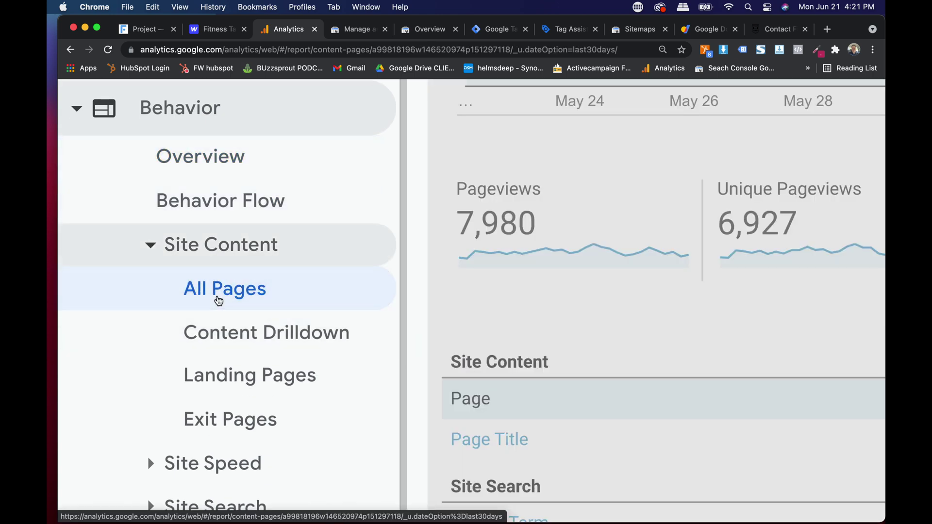
pyautogui.scroll(-5, 669, 277)
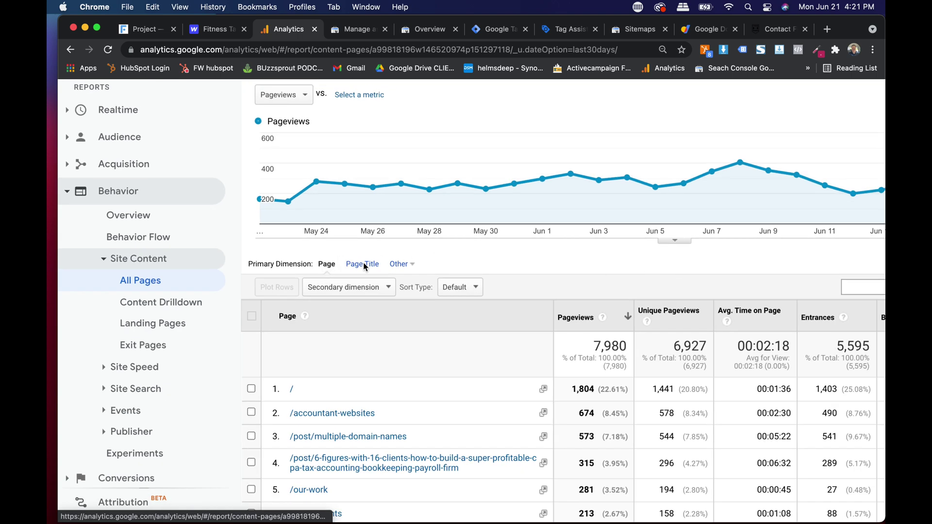
pyautogui.click(364, 264)
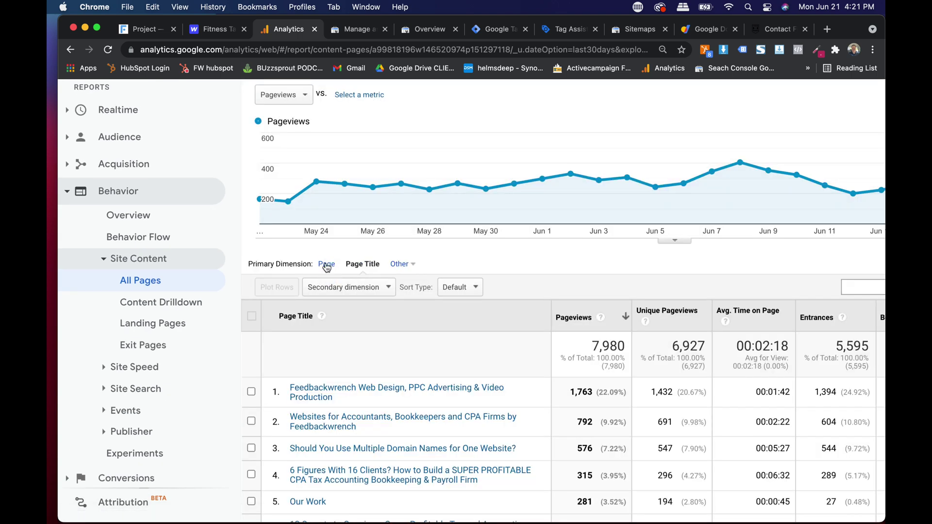
pyautogui.click(326, 264)
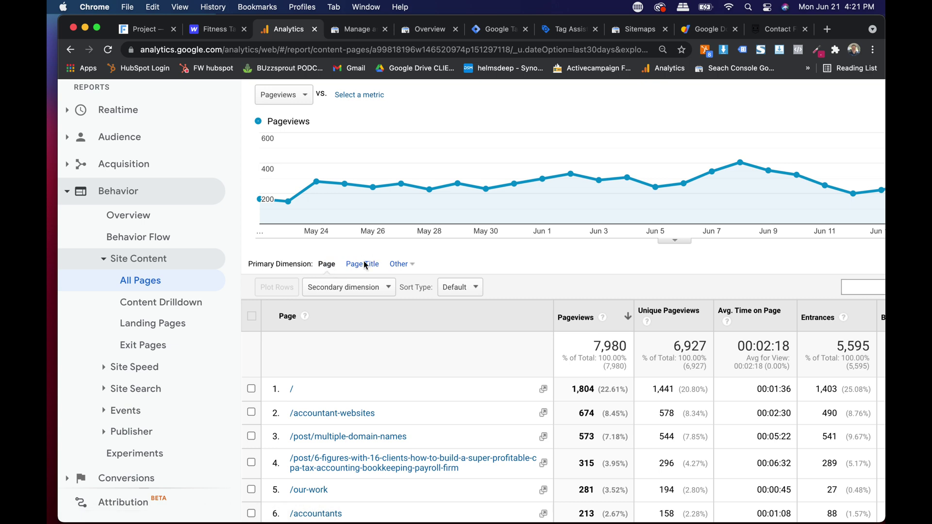
pyautogui.scroll(-2, 578, 311)
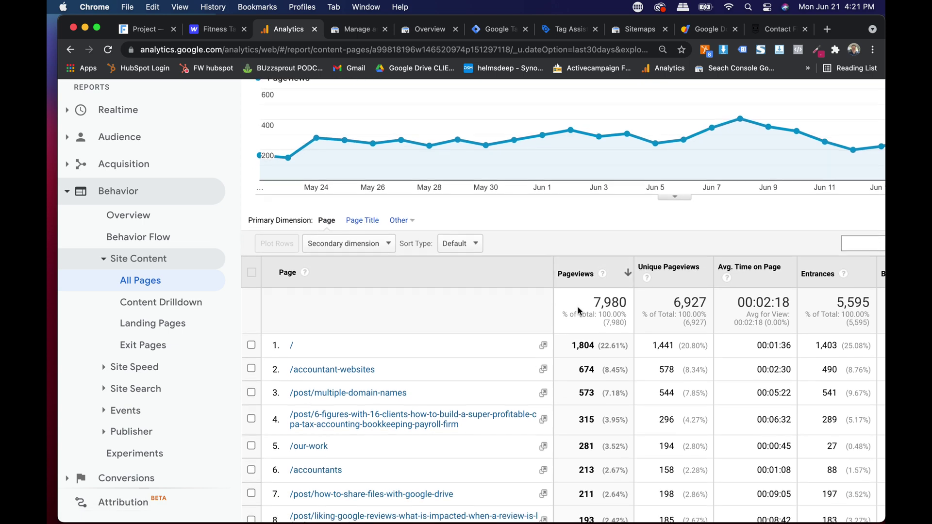
pyautogui.scroll(-2, 578, 311)
pyautogui.hscroll(4, 621, 338)
pyautogui.scroll(-2, 621, 339)
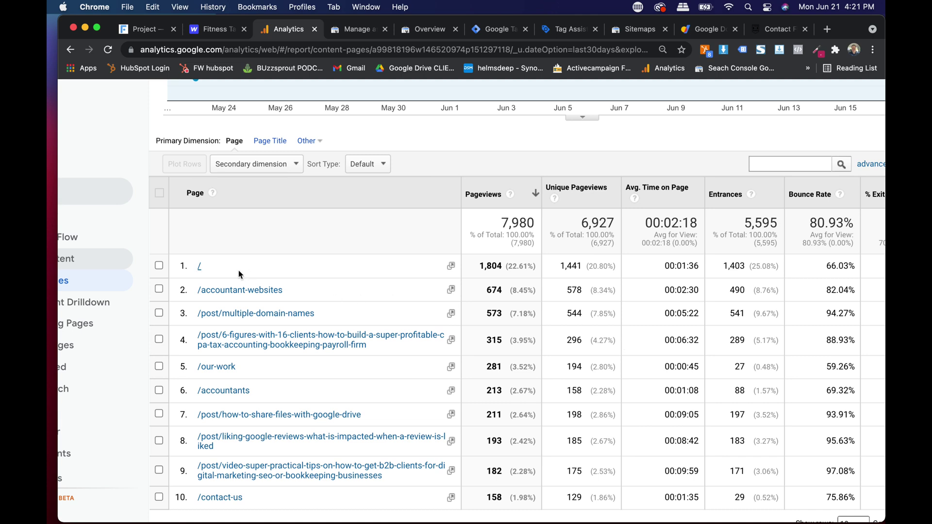
pyautogui.scroll(5, 194, 268)
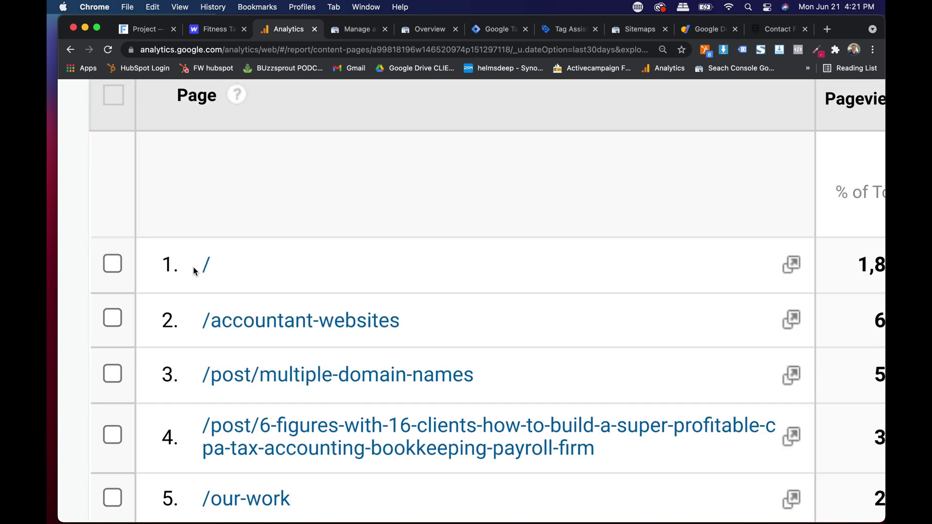
pyautogui.scroll(-5, 194, 271)
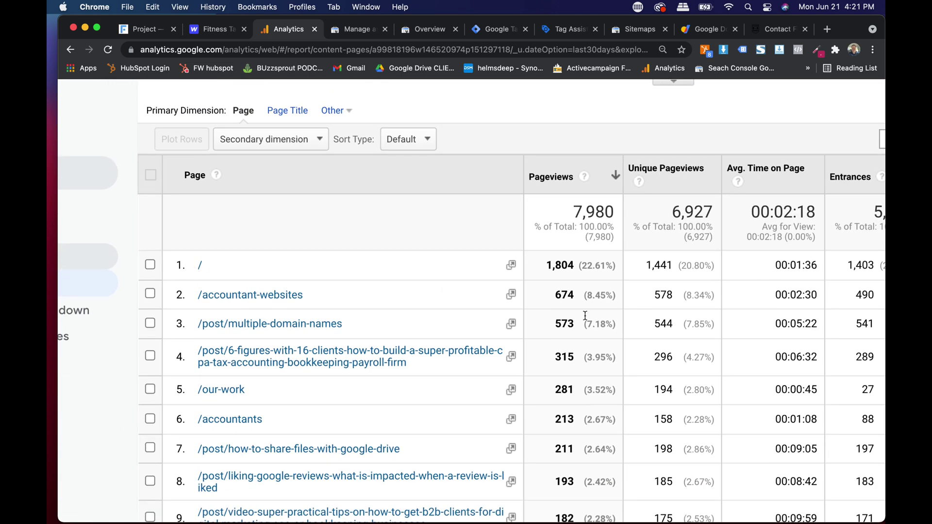
pyautogui.tripleClick(549, 267)
pyautogui.click(558, 268)
pyautogui.tripleClick(663, 265)
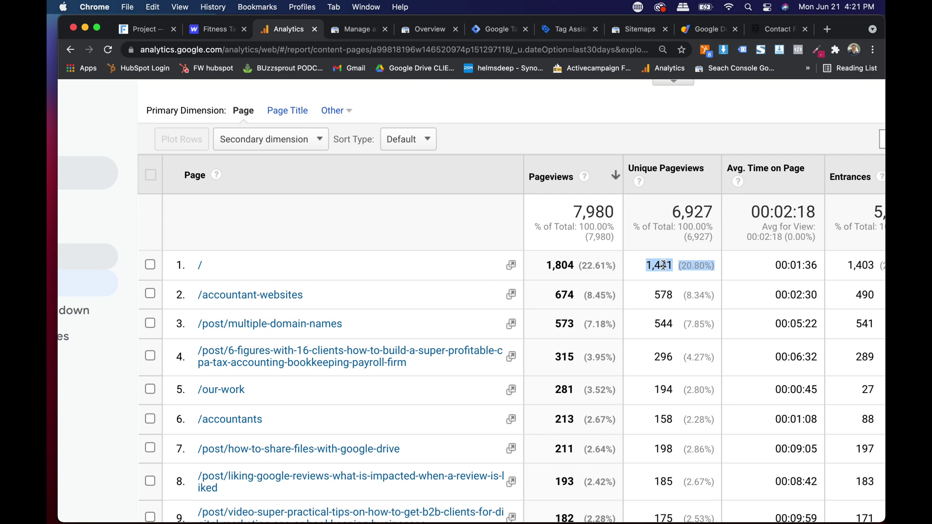
pyautogui.hscroll(2, 663, 265)
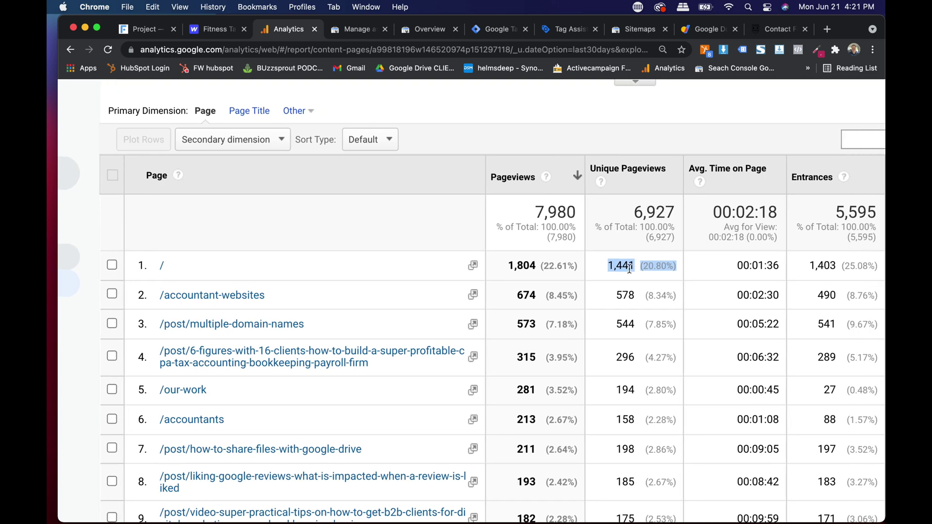
pyautogui.hscroll(5, 634, 267)
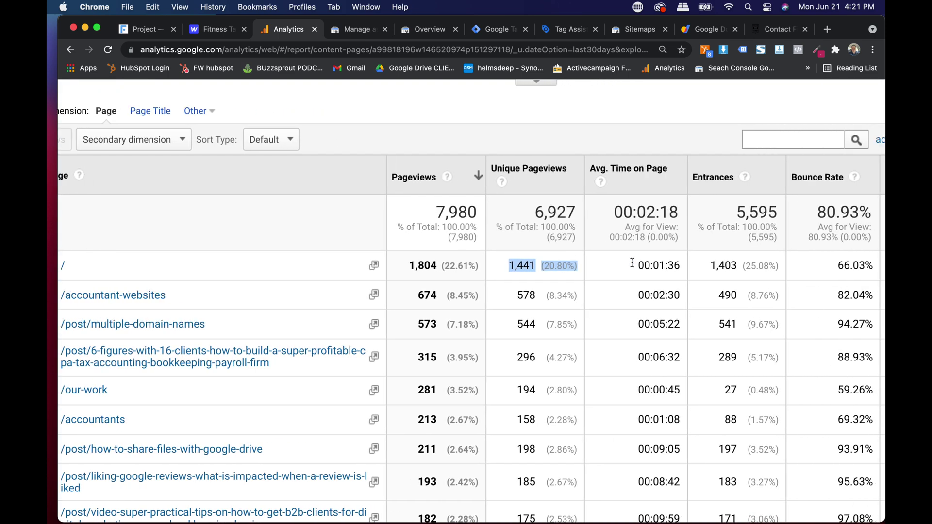
pyautogui.tripleClick(670, 267)
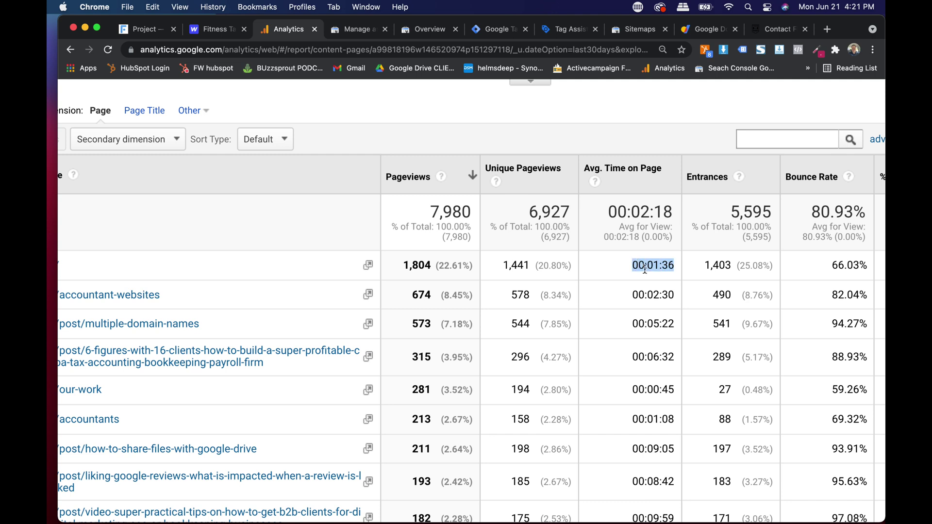
pyautogui.hscroll(4, 640, 270)
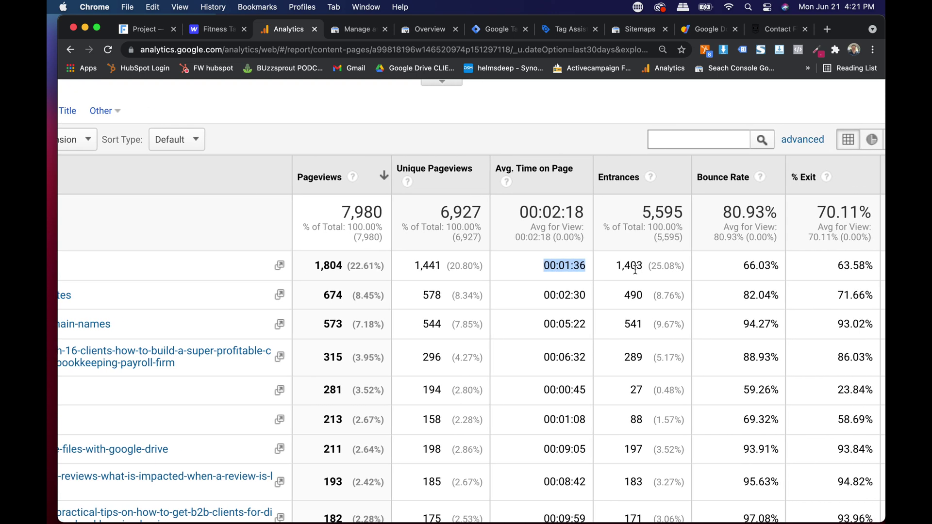
pyautogui.hscroll(5, 633, 270)
pyautogui.tripleClick(634, 270)
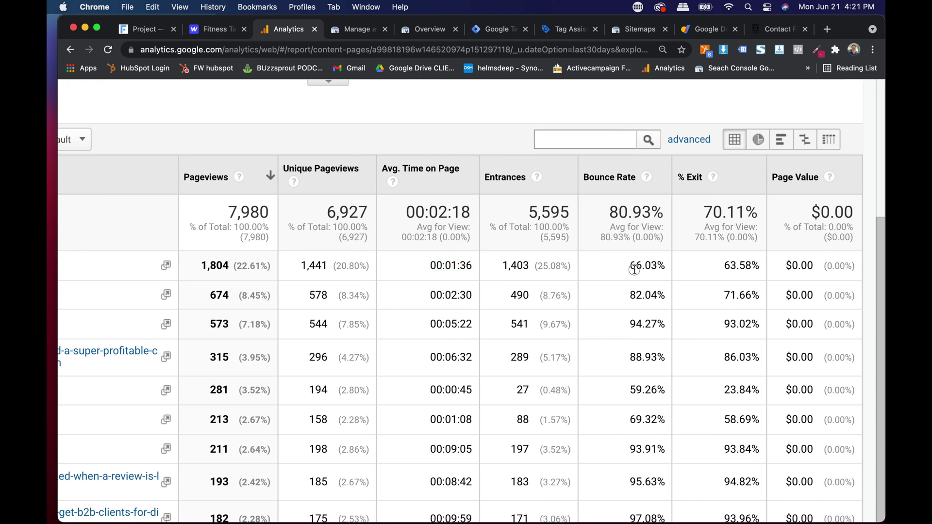
pyautogui.click(624, 266)
pyautogui.tripleClick(745, 266)
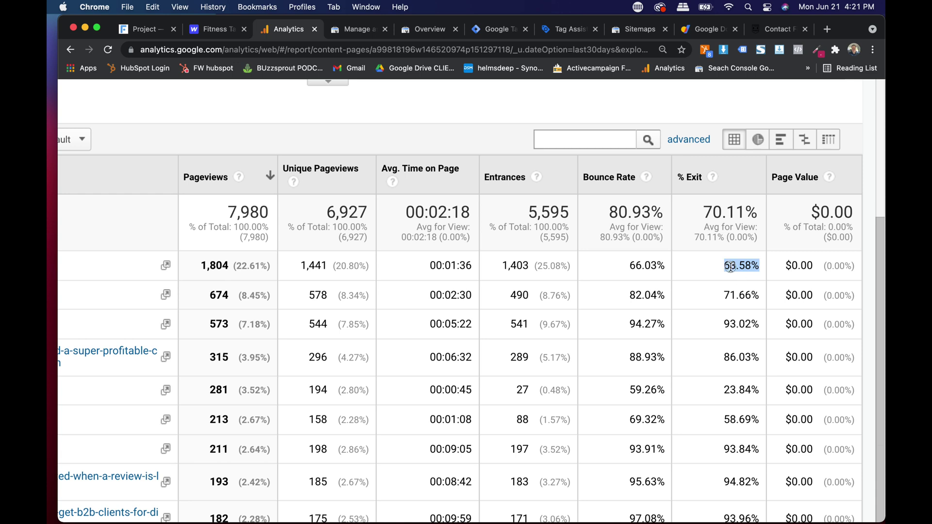
pyautogui.doubleClick(732, 266)
pyautogui.hscroll(-15, 730, 267)
pyautogui.hscroll(5, 731, 266)
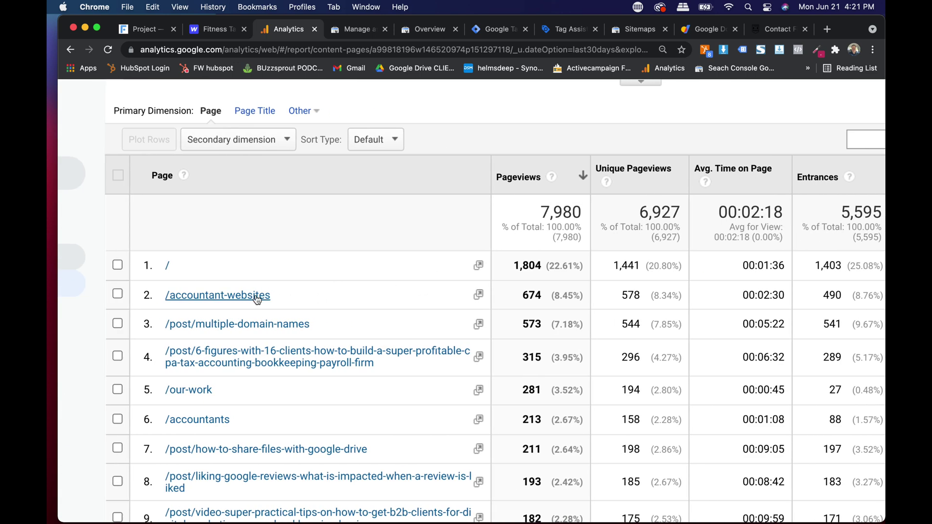
pyautogui.click(480, 296)
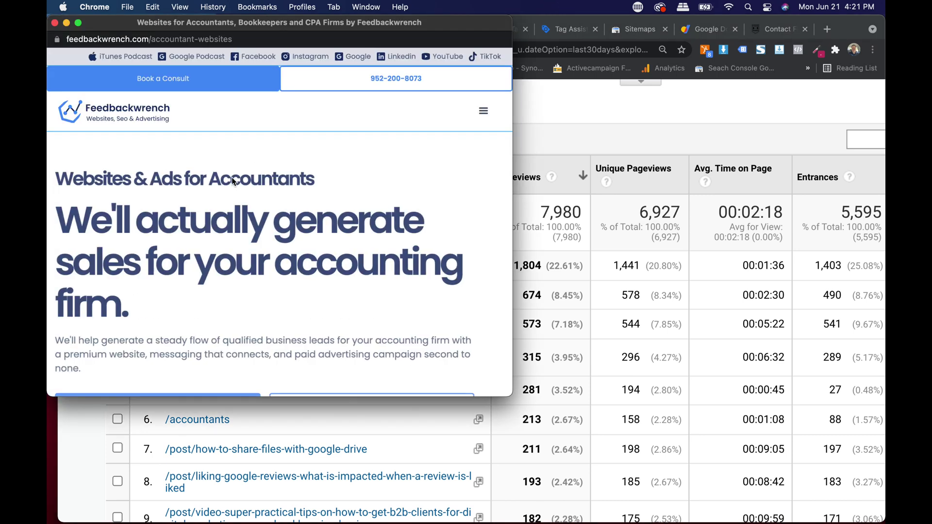
pyautogui.scroll(-15, 233, 177)
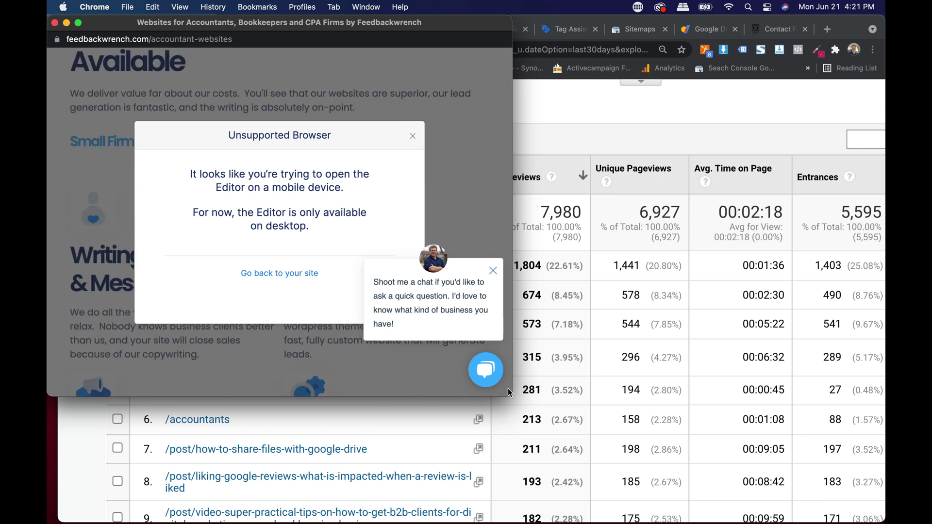
pyautogui.moveTo(508, 389); pyautogui.dragTo(606, 456)
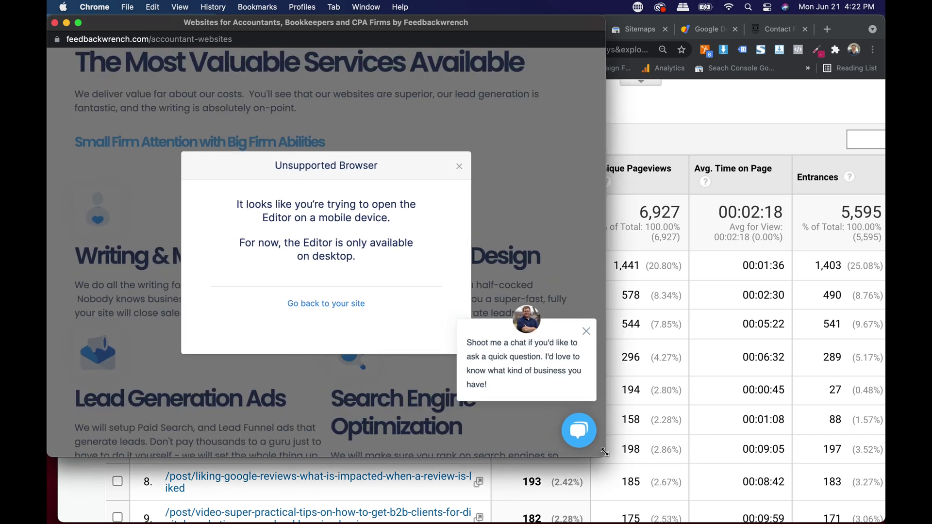
pyautogui.click(342, 304)
pyautogui.scroll(-10, 248, 151)
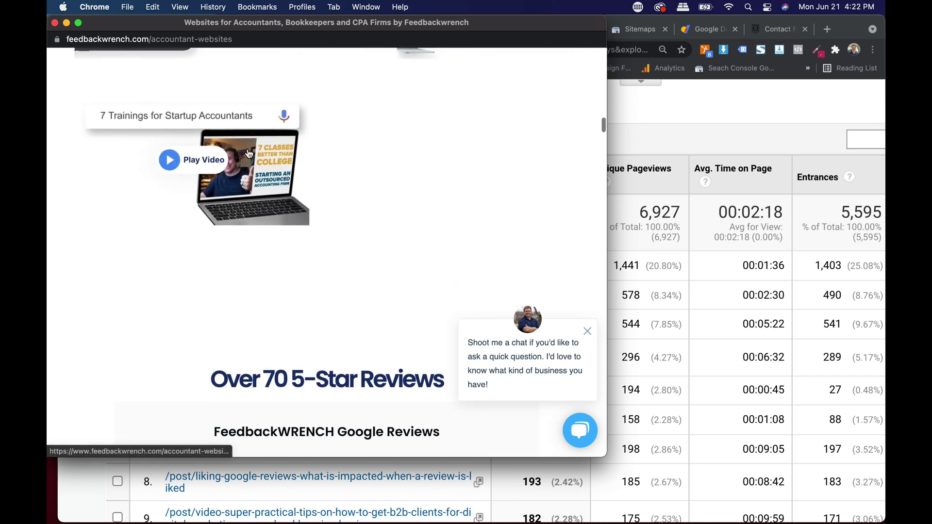
pyautogui.scroll(-10, 248, 153)
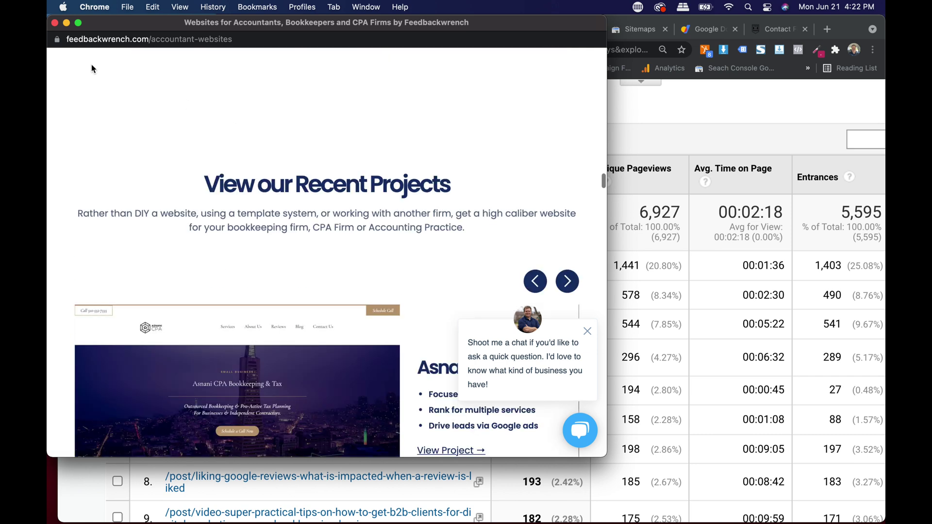
pyautogui.click(55, 23)
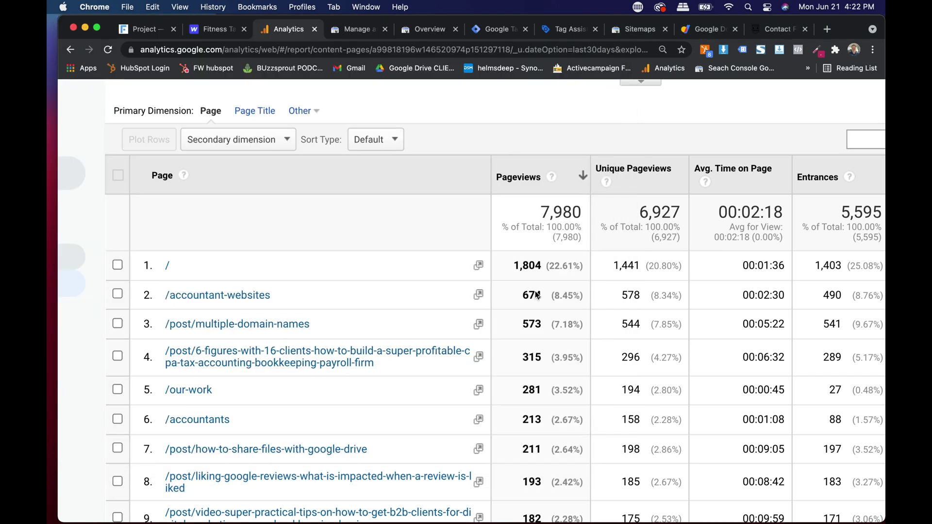
pyautogui.hscroll(4, 523, 300)
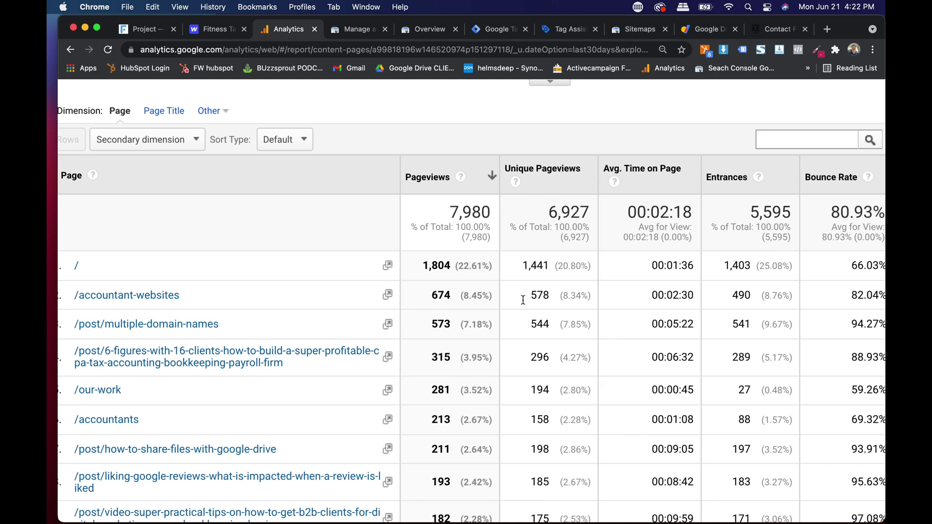
pyautogui.tripleClick(689, 296)
pyautogui.tripleClick(666, 296)
pyautogui.click(680, 324)
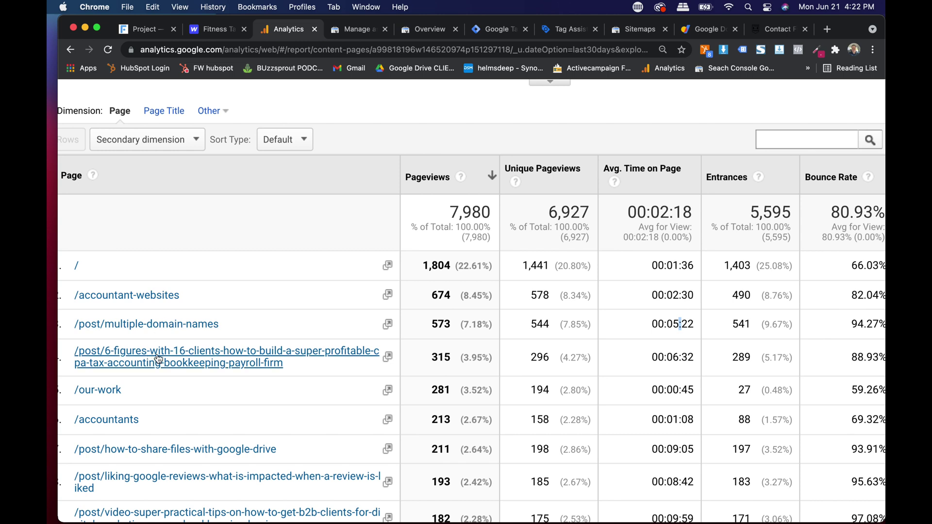
pyautogui.doubleClick(674, 324)
pyautogui.doubleClick(674, 360)
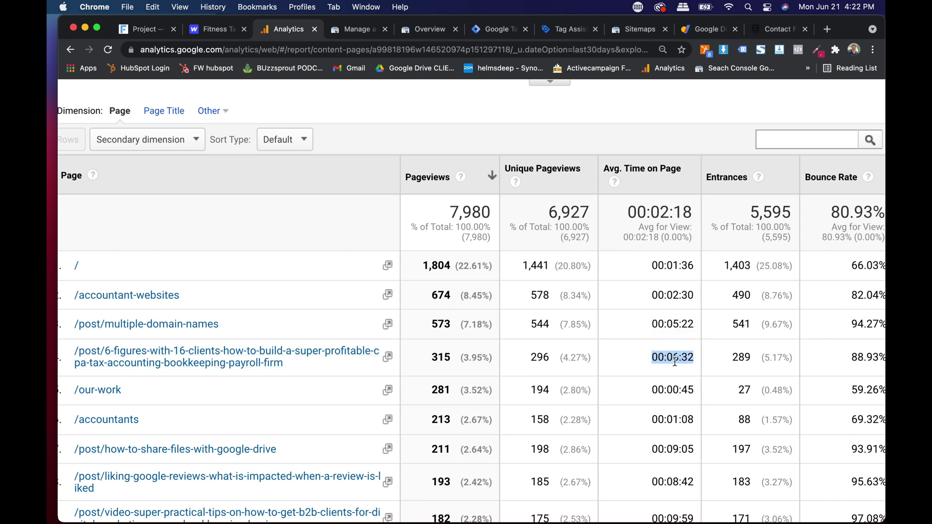
pyautogui.doubleClick(675, 324)
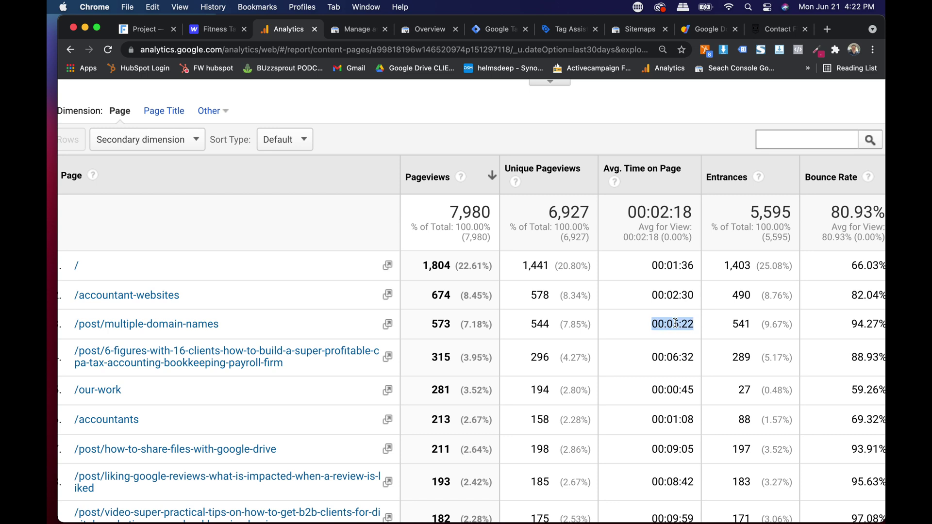
pyautogui.doubleClick(681, 451)
pyautogui.scroll(-3, 318, 426)
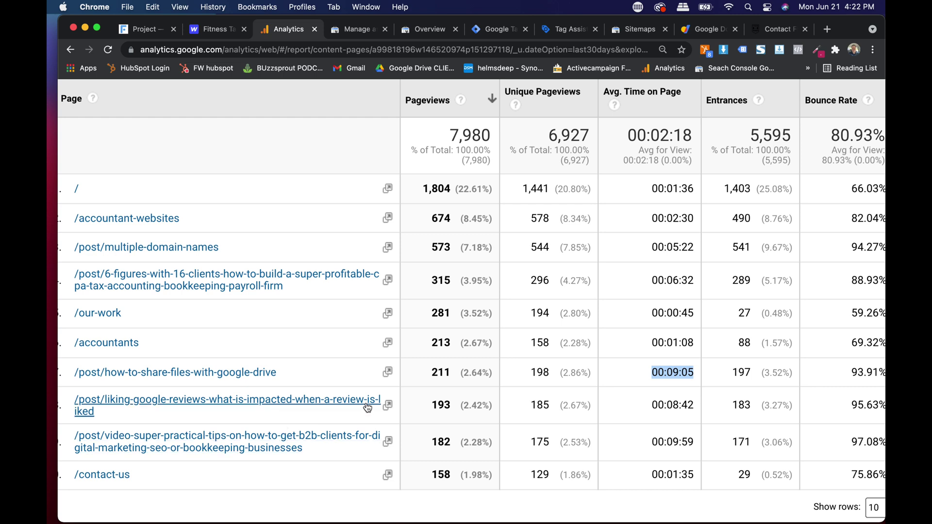
pyautogui.tripleClick(673, 400)
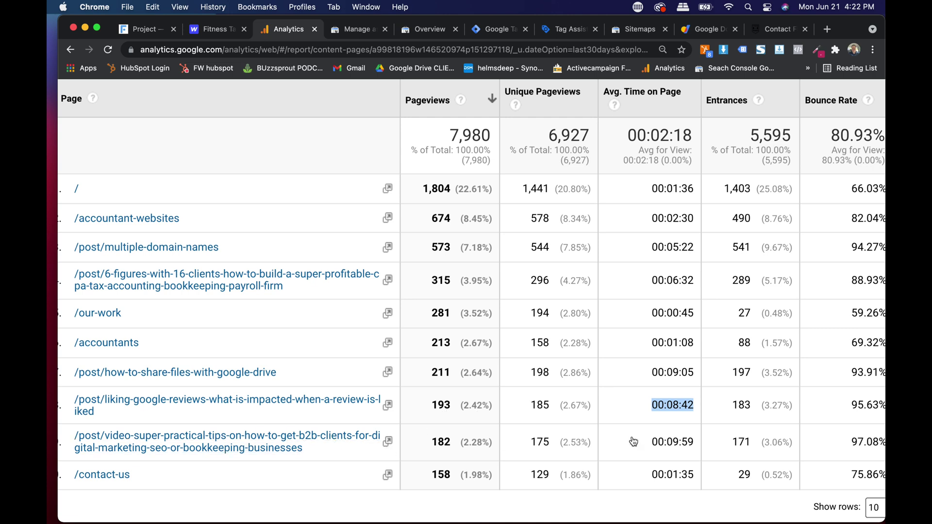
pyautogui.click(679, 448)
pyautogui.doubleClick(679, 448)
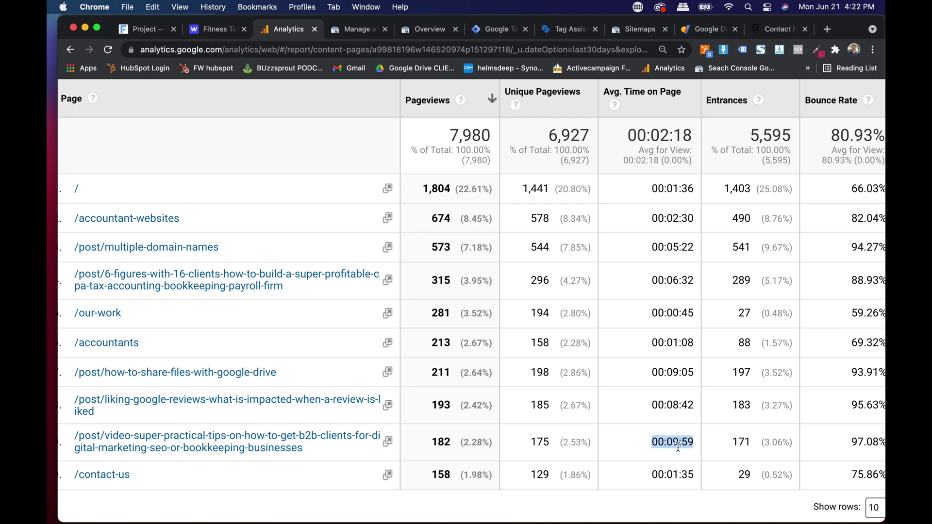
pyautogui.click(387, 442)
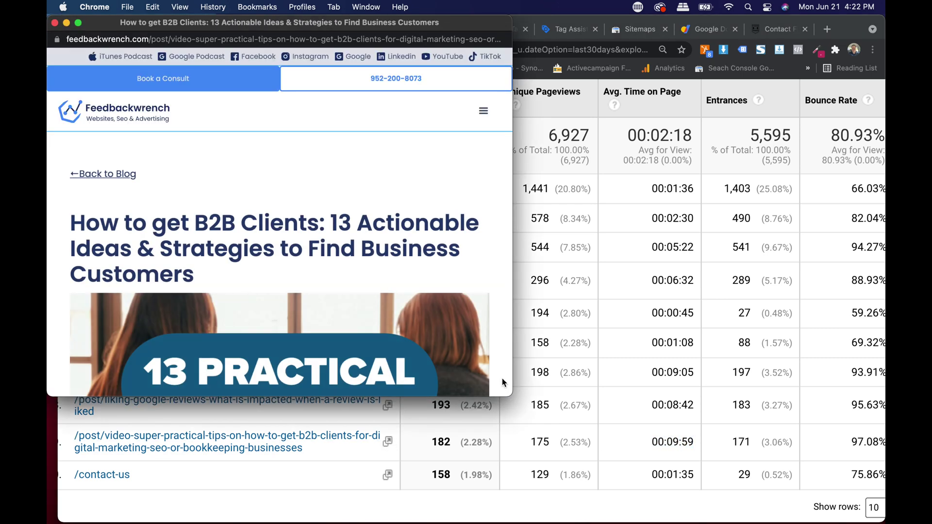
pyautogui.scroll(-10, 417, 262)
pyautogui.scroll(-7, 416, 280)
pyautogui.scroll(-10, 255, 171)
pyautogui.scroll(-12, 256, 171)
pyautogui.scroll(-15, 255, 171)
pyautogui.scroll(-6, 256, 171)
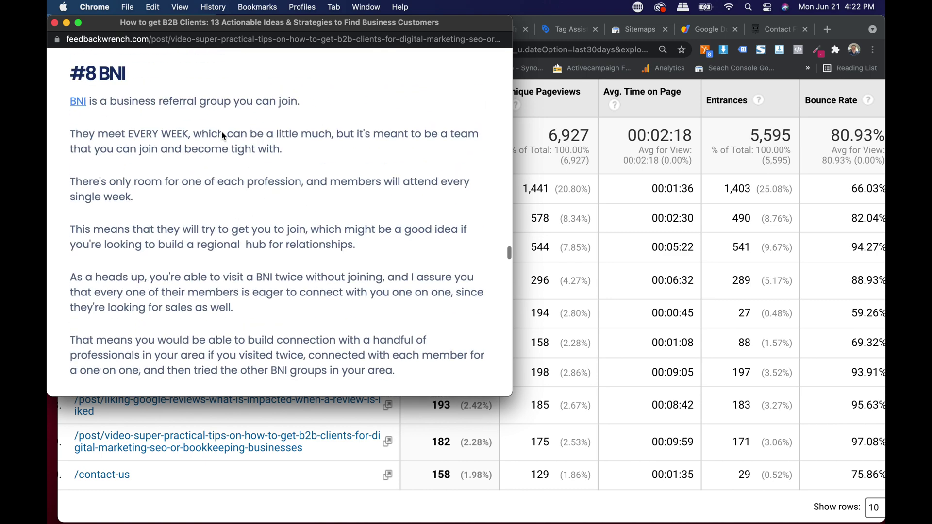
pyautogui.click(55, 22)
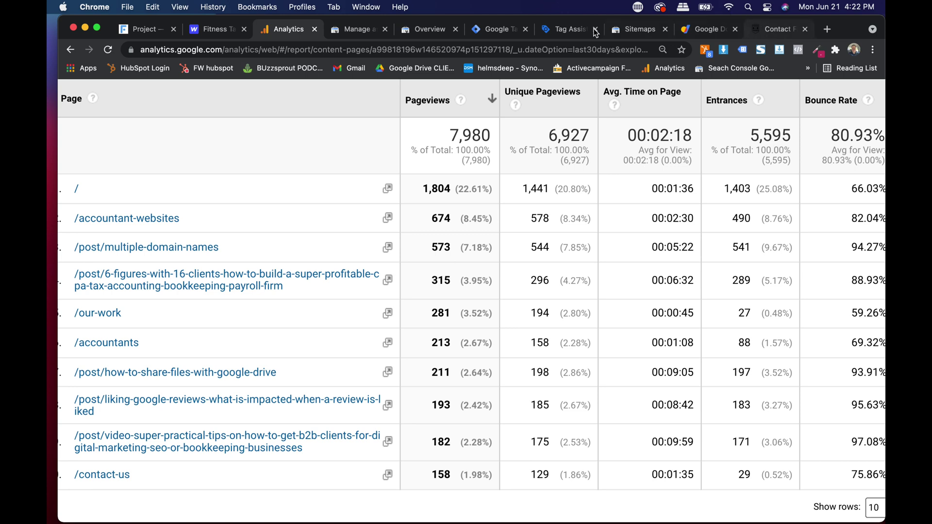
# Step: Switch Search Console to the feedbackwrench.com property and open its Overview, then return to Analytics
pyautogui.click(622, 34)
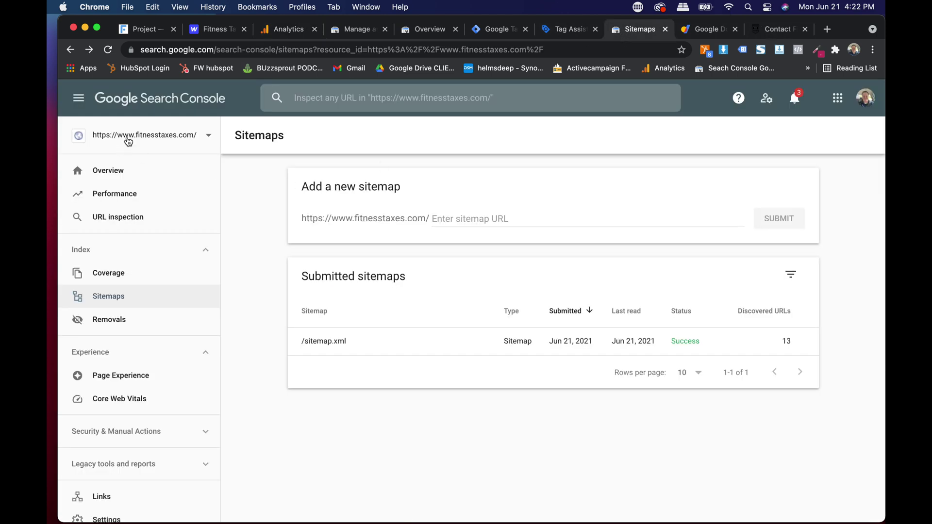
pyautogui.click(127, 136)
pyautogui.write('feed')
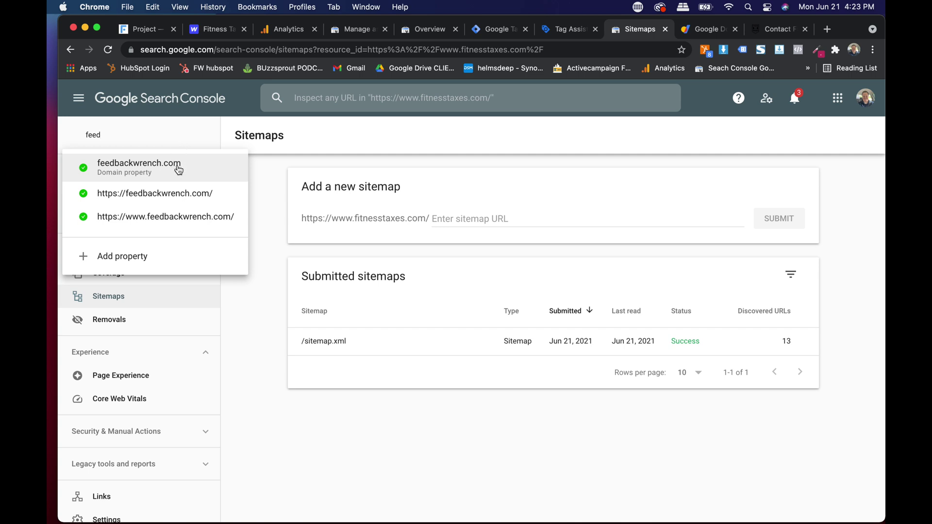
pyautogui.click(165, 175)
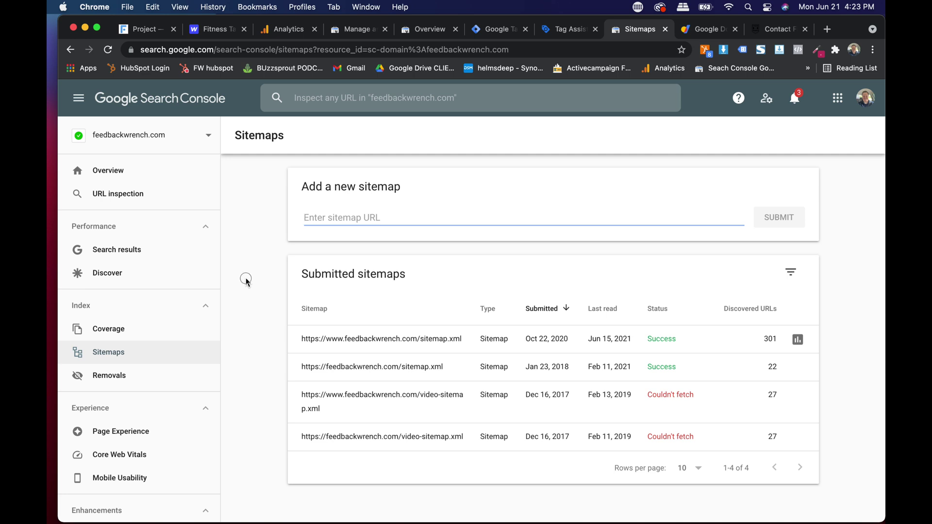
pyautogui.click(114, 174)
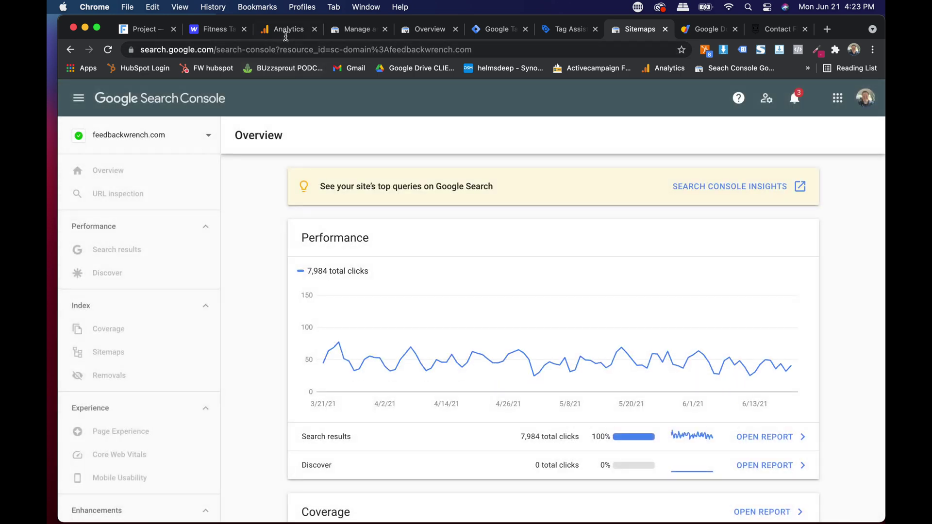
pyautogui.click(286, 30)
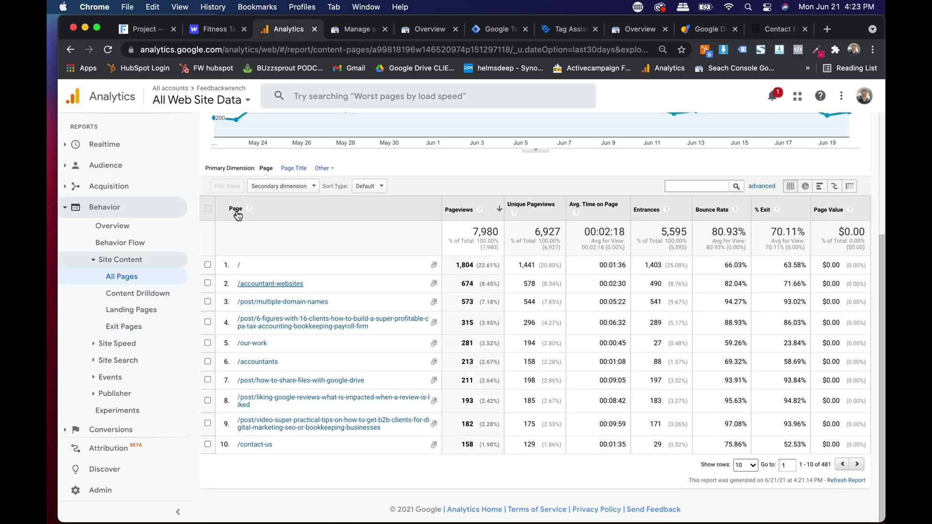
# Step: Move the Analytics tab beside Search Console and open Behavior > Site Content > Content Drilldown
pyautogui.moveTo(291, 30); pyautogui.dragTo(568, 31)
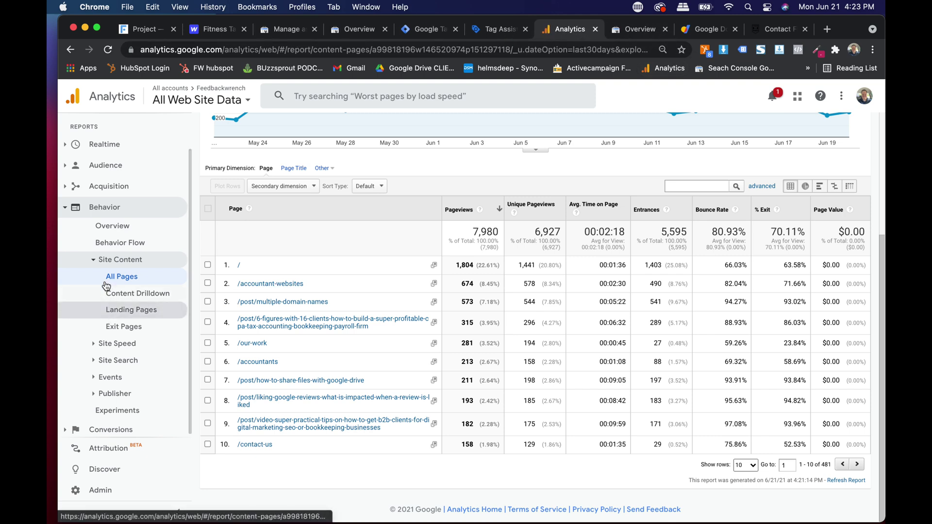
pyautogui.click(94, 260)
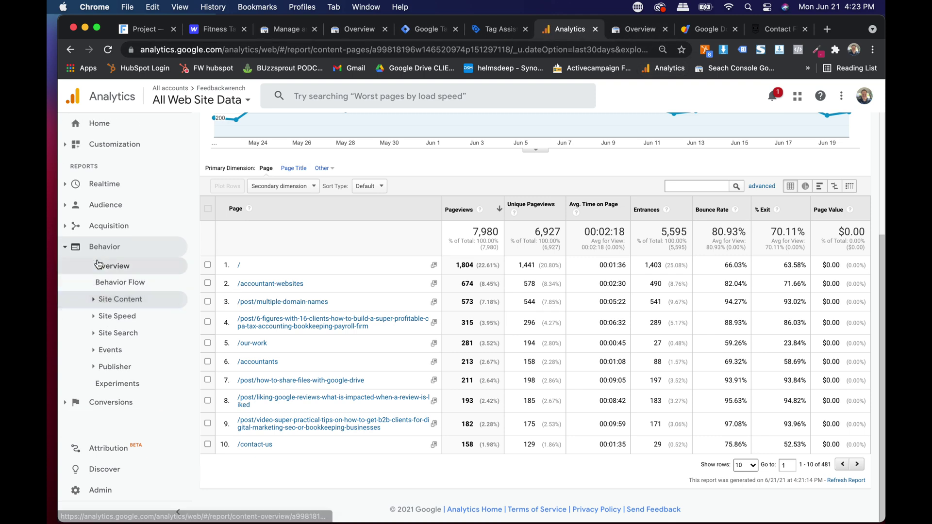
pyautogui.click(92, 302)
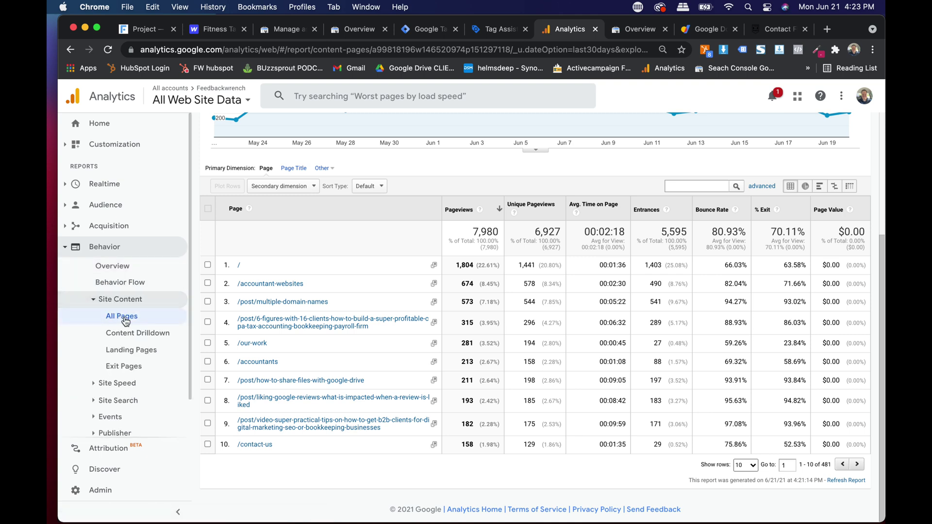
pyautogui.click(127, 340)
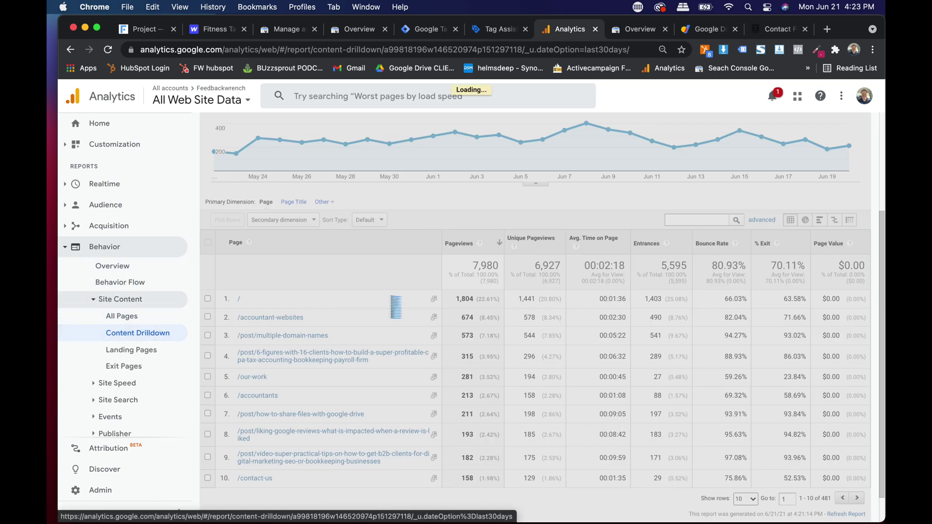
pyautogui.scroll(-2, 480, 294)
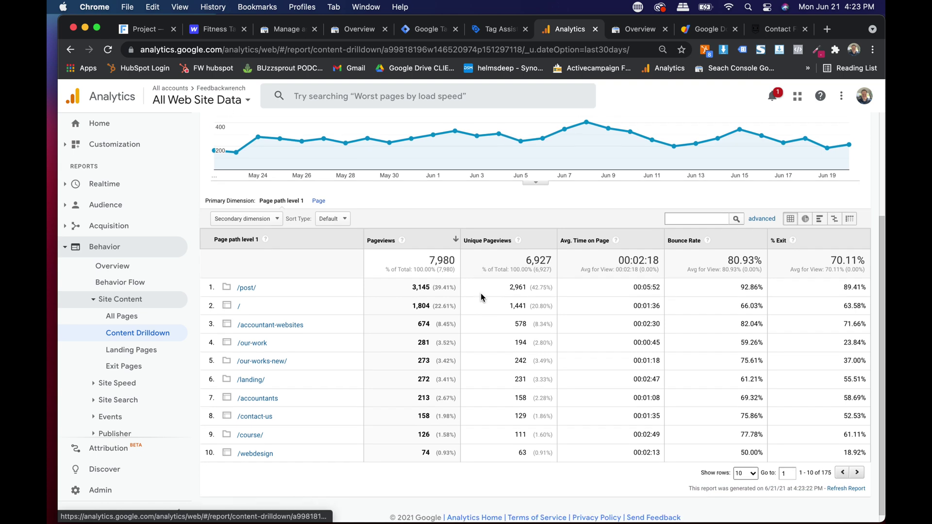
# Step: Toggle the drilldown to individual pages and back to grouping by top-level path
pyautogui.click(319, 196)
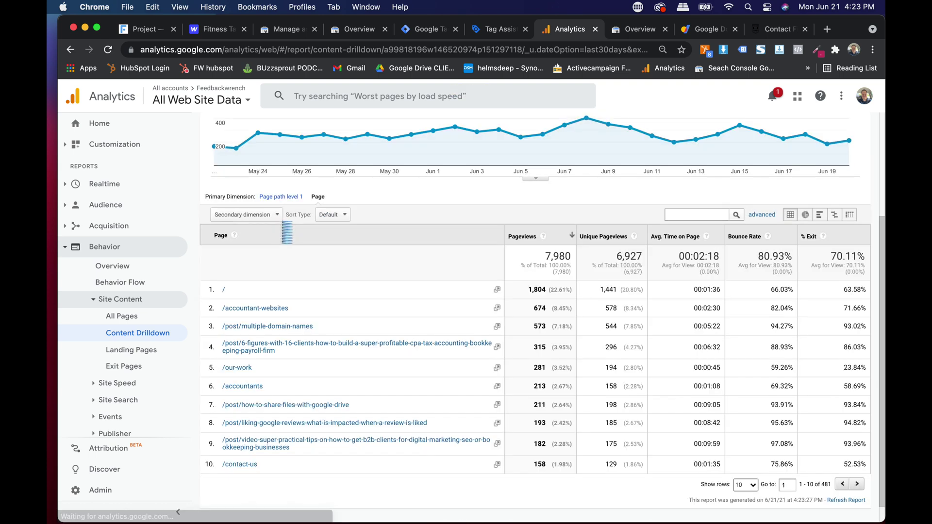
pyautogui.click(281, 197)
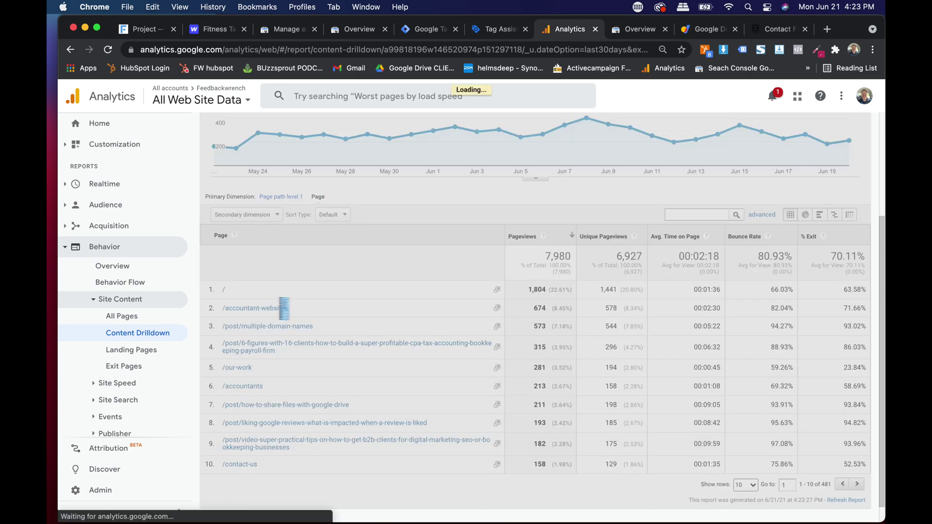
pyautogui.scroll(5, 242, 294)
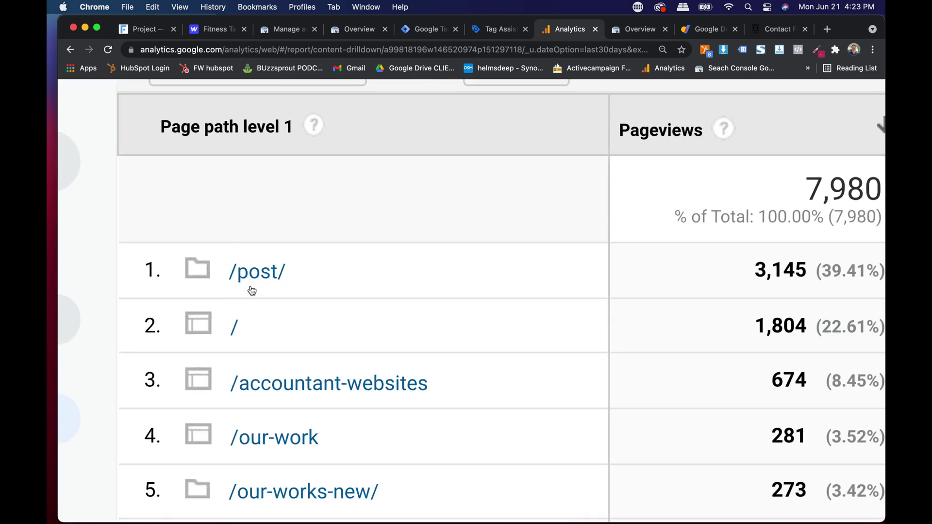
pyautogui.scroll(-1, 252, 290)
pyautogui.scroll(-5, 306, 361)
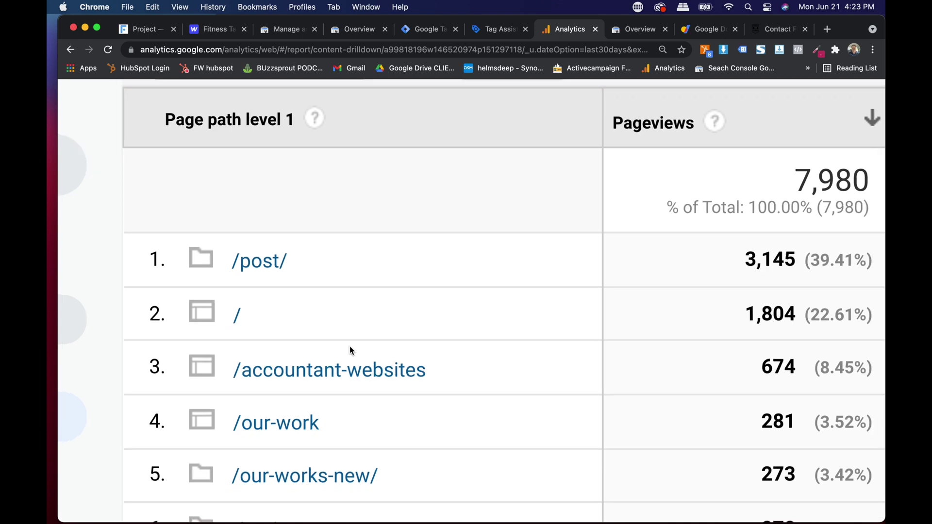
pyautogui.scroll(-3, 333, 384)
pyautogui.hscroll(3, 332, 379)
# Step: Highlight total pageviews 7,980, unique pageviews 6,927, and unique pageviews for /post/, home, /accountant-websites, /our-work
pyautogui.moveTo(512, 148); pyautogui.dragTo(566, 148)
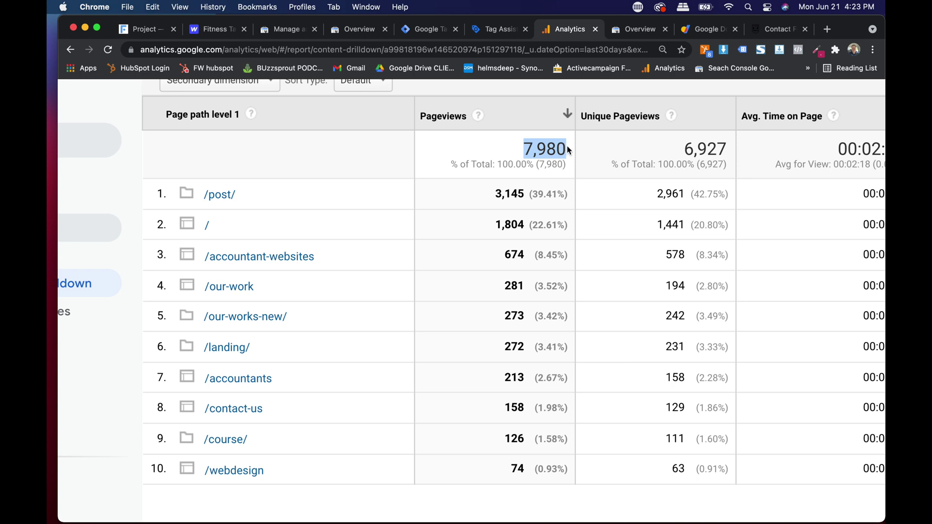
pyautogui.doubleClick(692, 152)
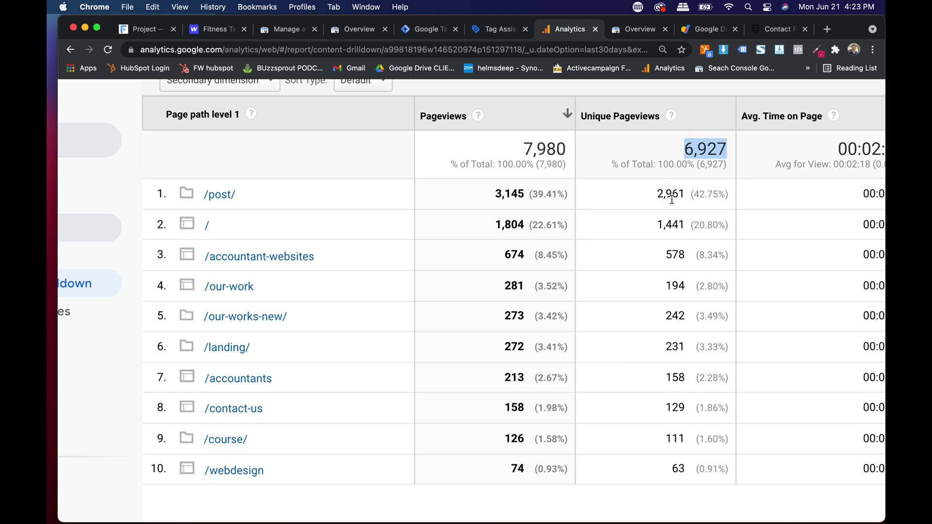
pyautogui.tripleClick(695, 193)
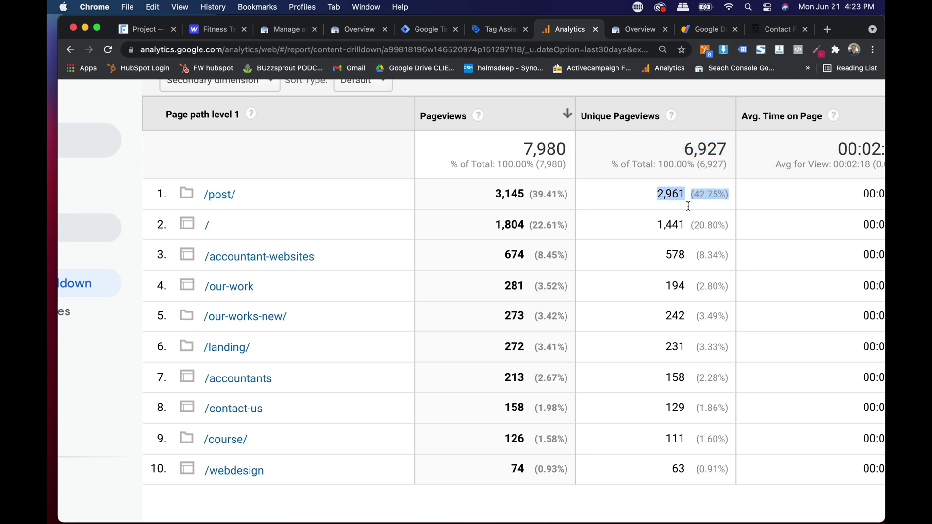
pyautogui.tripleClick(689, 229)
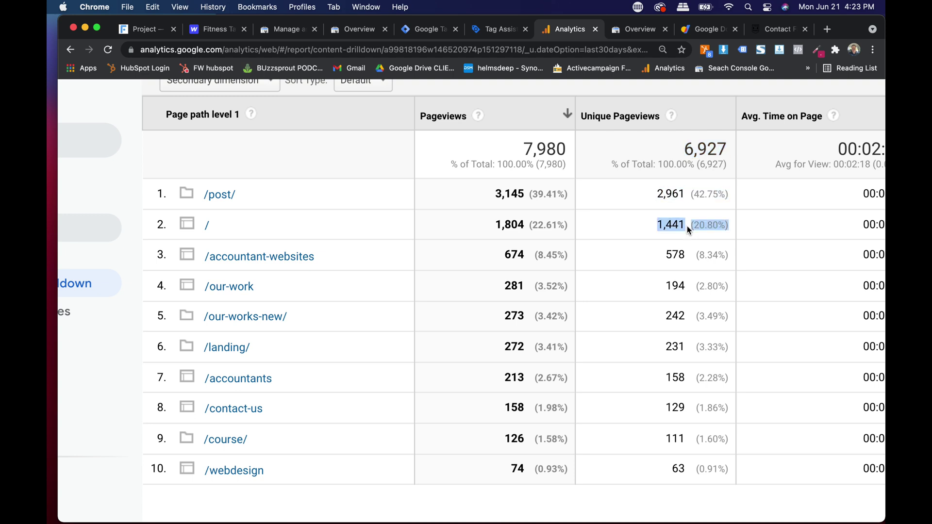
pyautogui.tripleClick(682, 254)
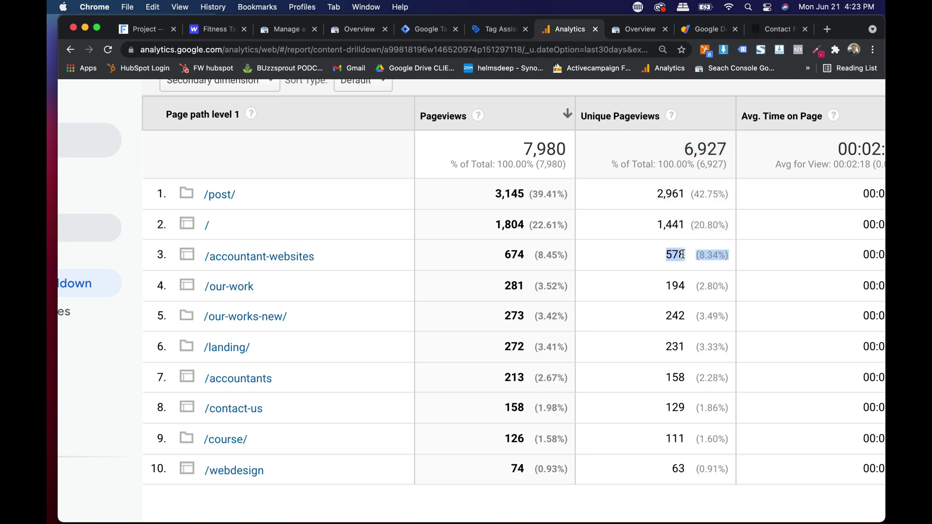
pyautogui.tripleClick(677, 283)
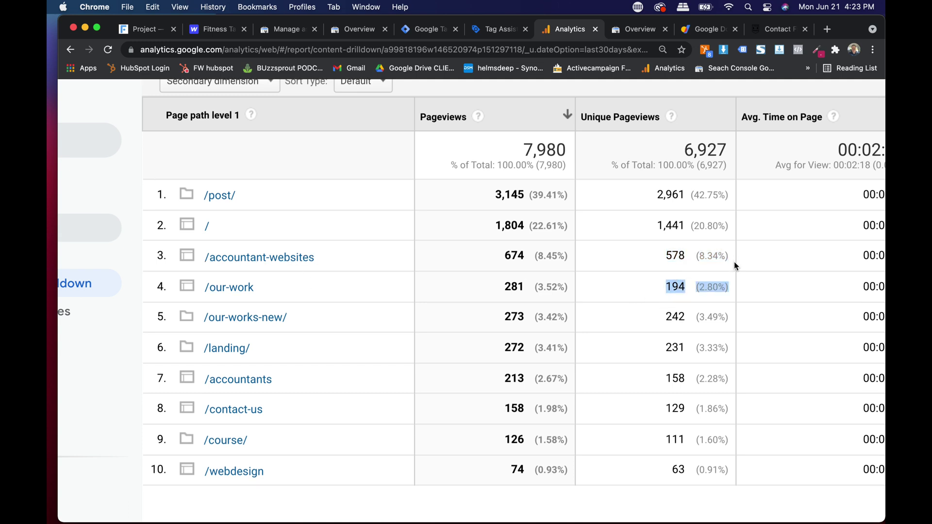
pyautogui.scroll(-5, 734, 262)
pyautogui.scroll(5, 721, 330)
pyautogui.scroll(1, 721, 330)
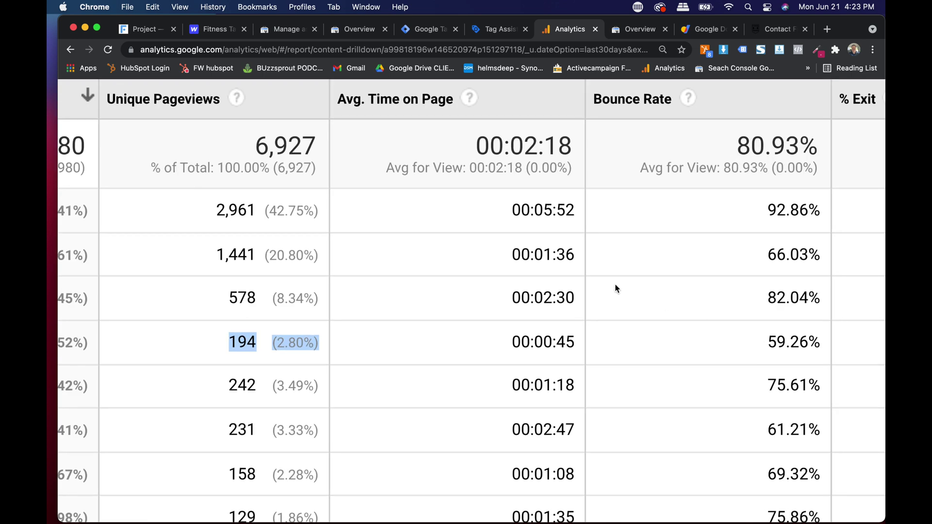
pyautogui.scroll(-1, 533, 356)
pyautogui.scroll(-5, 536, 220)
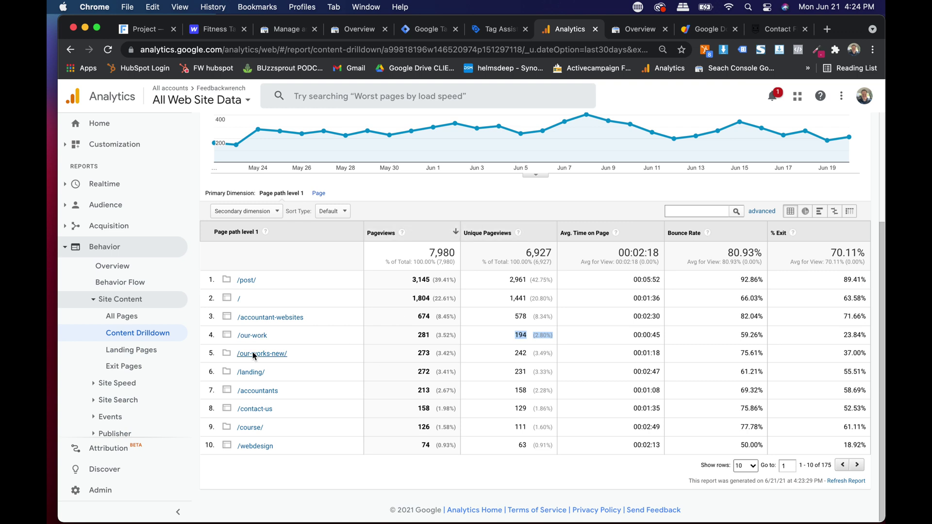
pyautogui.scroll(-2, 107, 388)
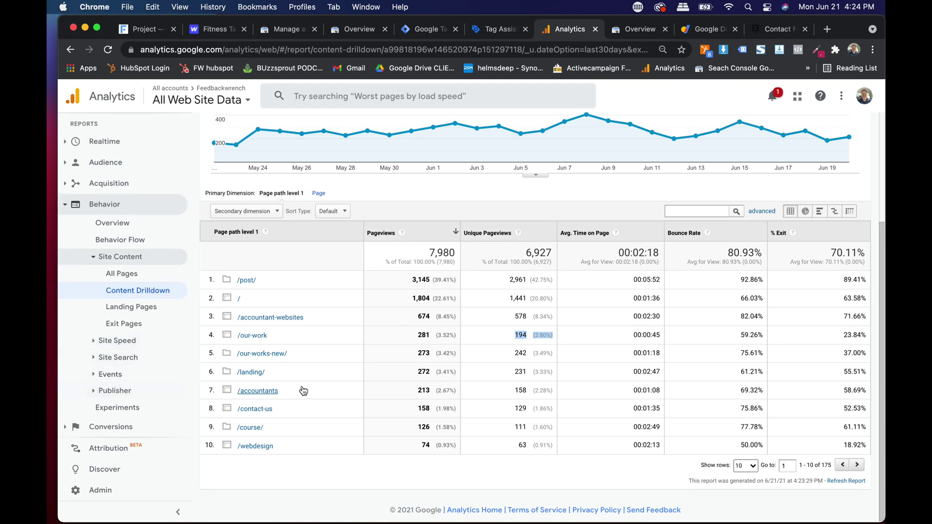
# Step: Open Behavior > Events > Top Events with Event Action as the dimension, then go to the Search Console Overview
pyautogui.click(100, 376)
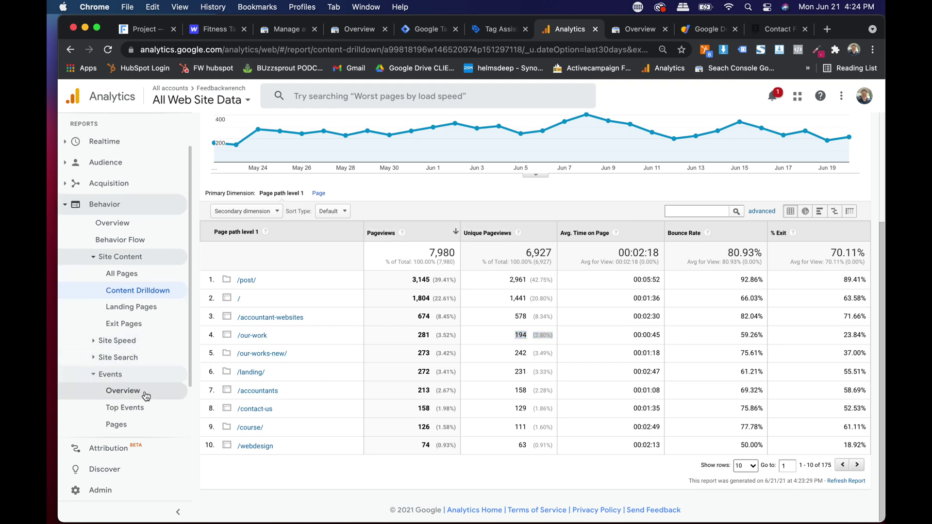
pyautogui.scroll(-2, 129, 391)
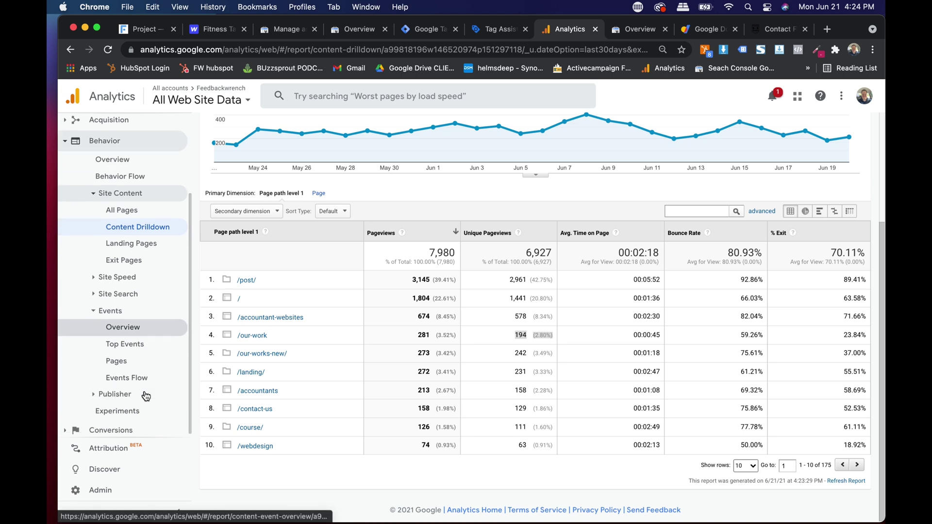
pyautogui.click(125, 343)
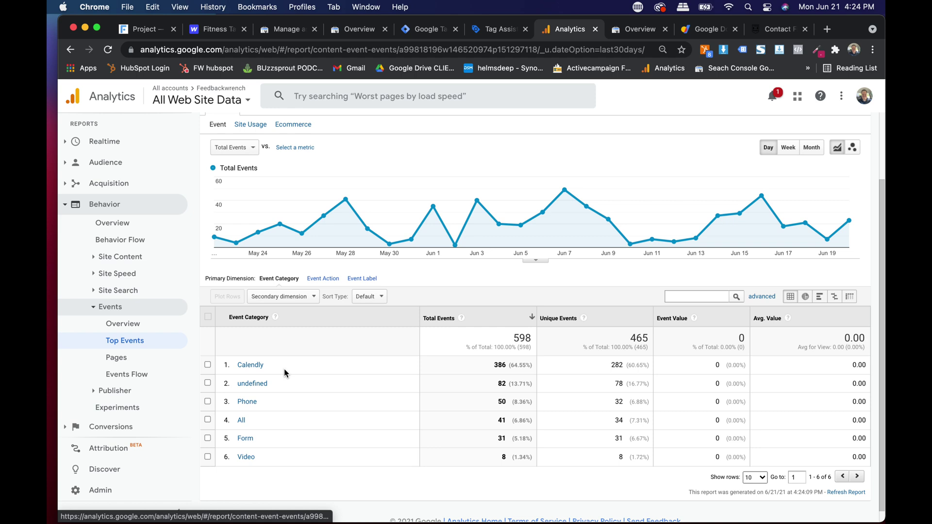
pyautogui.click(323, 279)
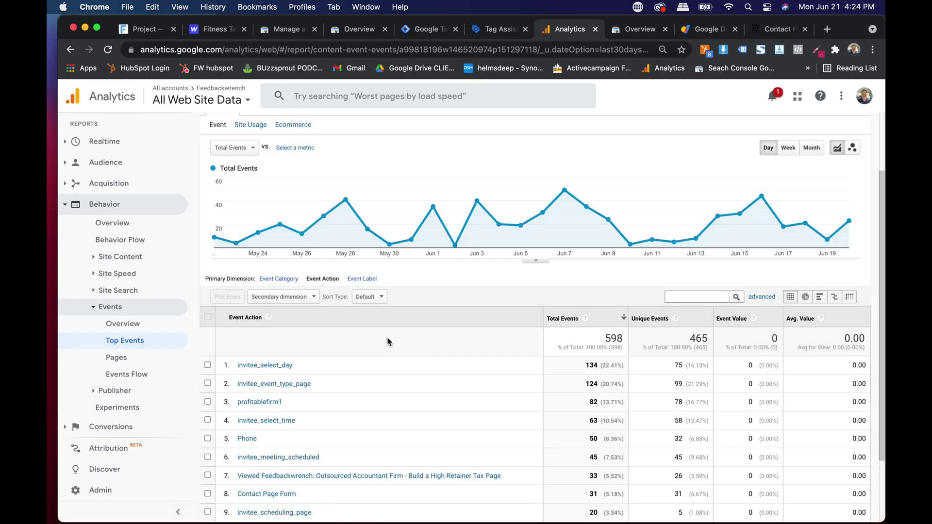
pyautogui.scroll(-1, 387, 342)
pyautogui.scroll(5, 423, 360)
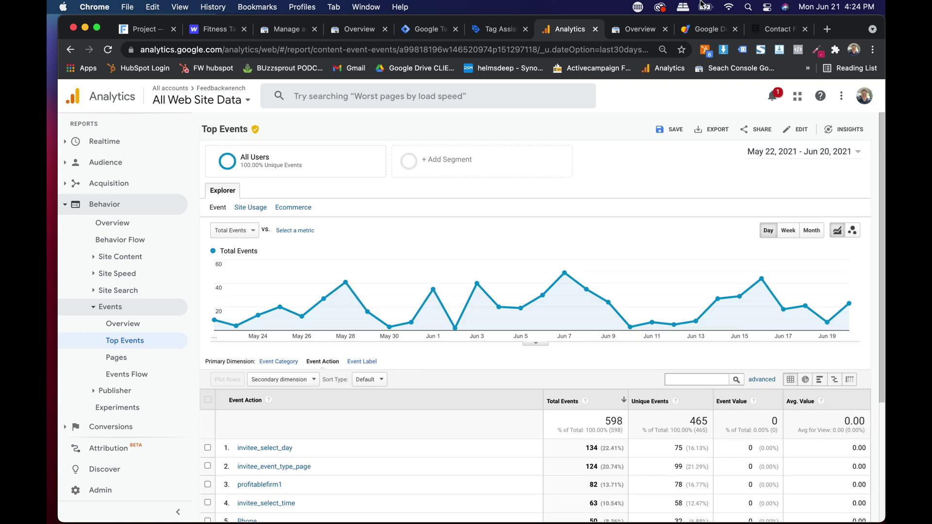
pyautogui.click(639, 31)
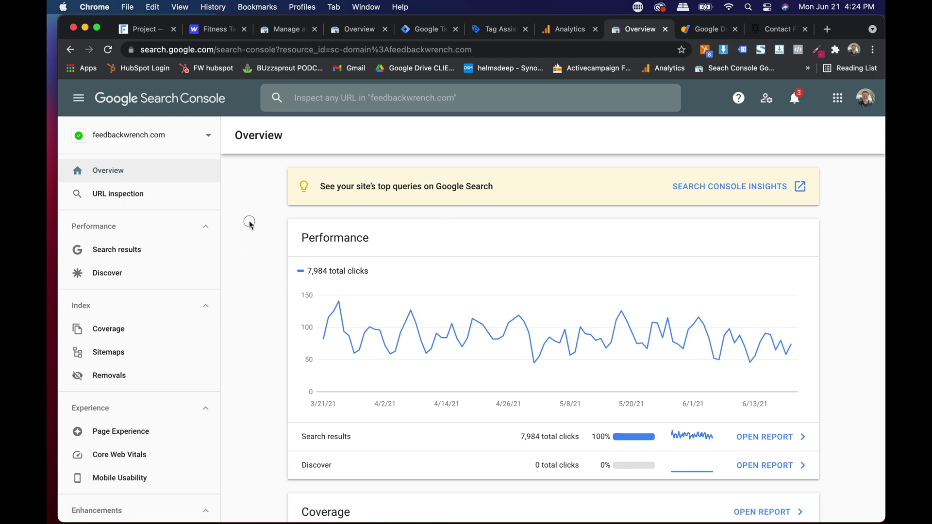
# Step: Open the Search results performance report, leaving the search type filter unchanged
pyautogui.scroll(-3, 249, 221)
pyautogui.scroll(2, 249, 220)
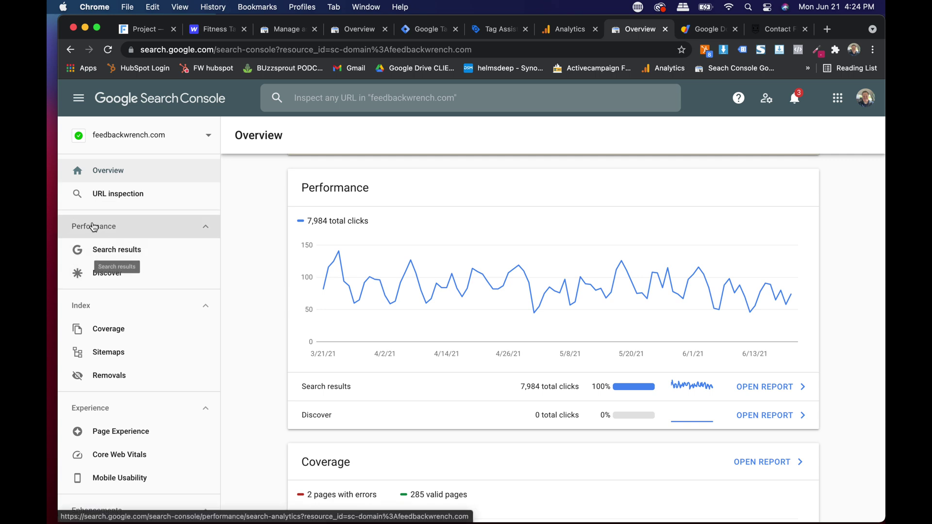
pyautogui.click(104, 250)
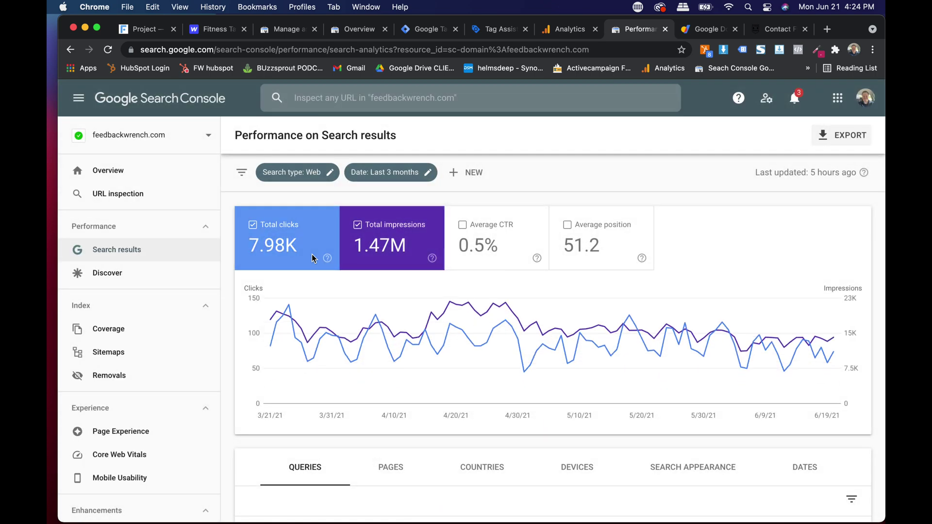
pyautogui.click(322, 172)
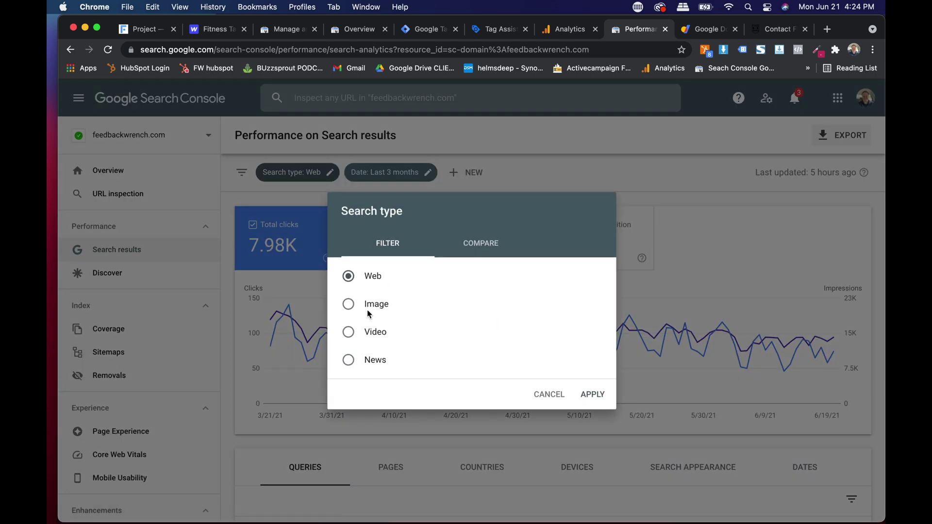
pyautogui.click(548, 394)
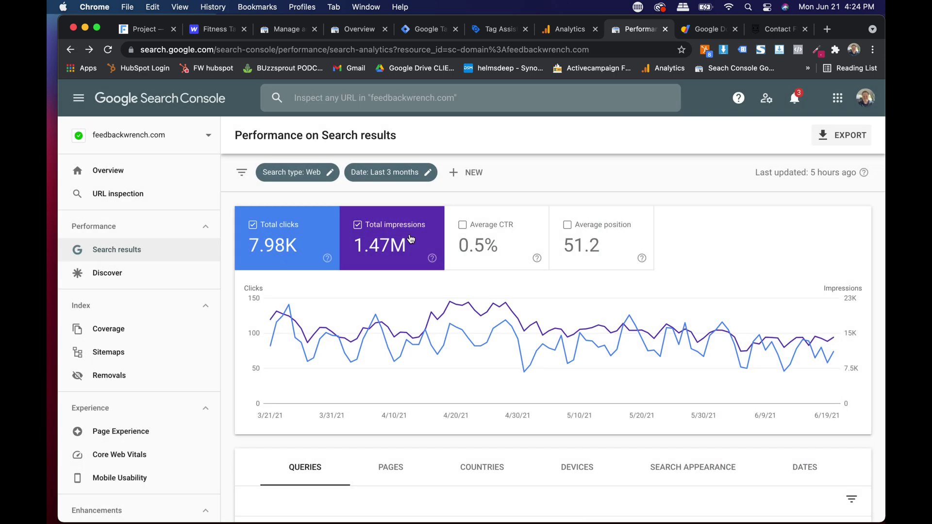
# Step: Change the performance report's date range to Last 28 days
pyautogui.click(390, 176)
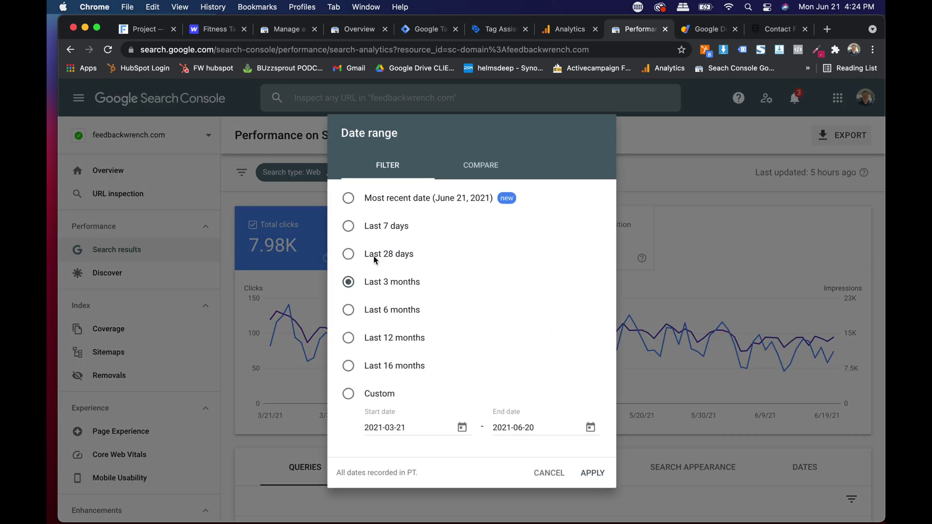
pyautogui.click(556, 473)
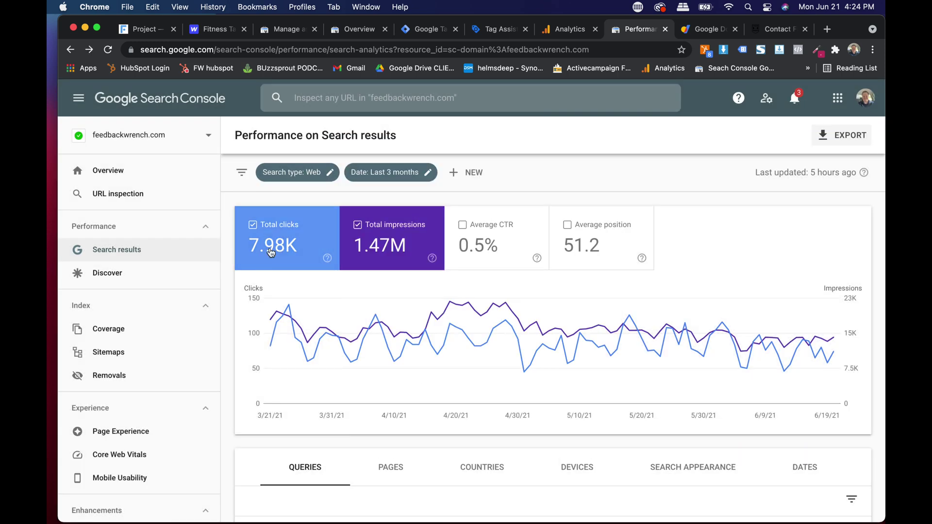
pyautogui.click(401, 175)
pyautogui.click(380, 254)
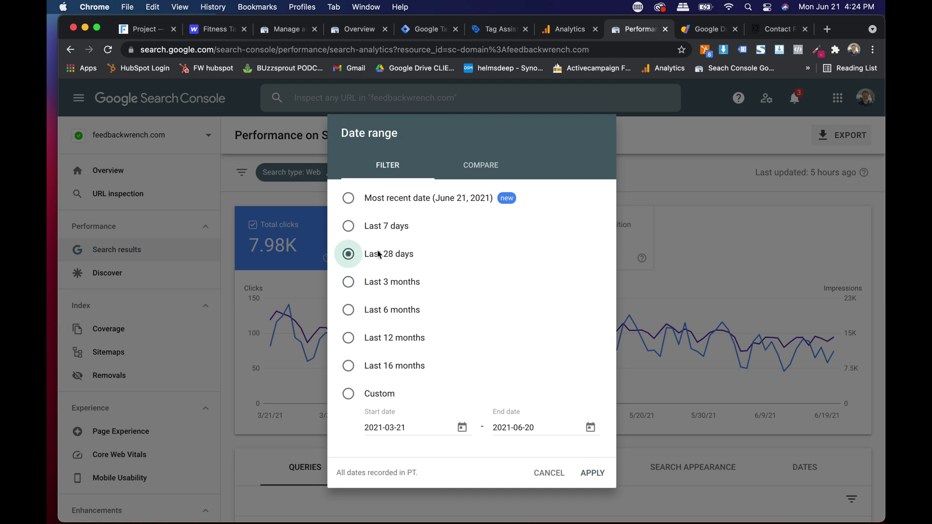
pyautogui.click(594, 469)
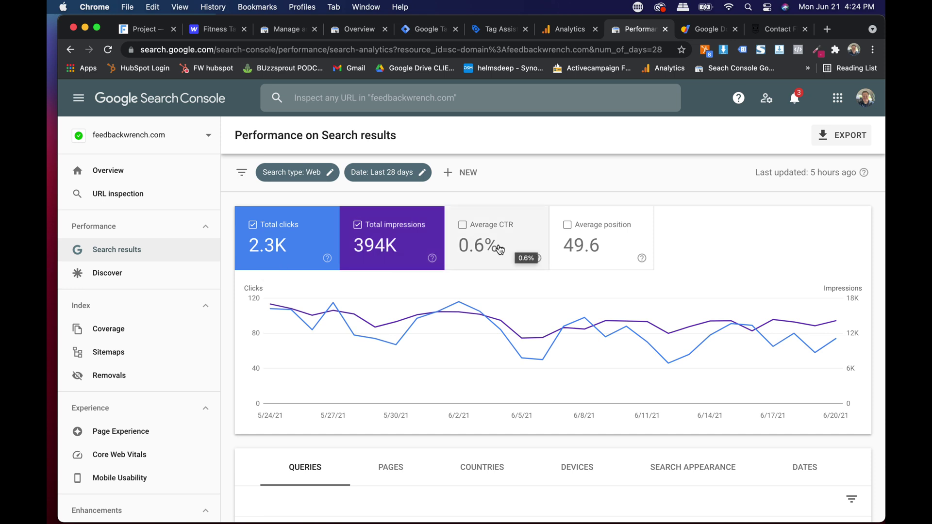
# Step: Set the Queries table to 250 rows per page and scroll through the queries
pyautogui.scroll(-3, 500, 249)
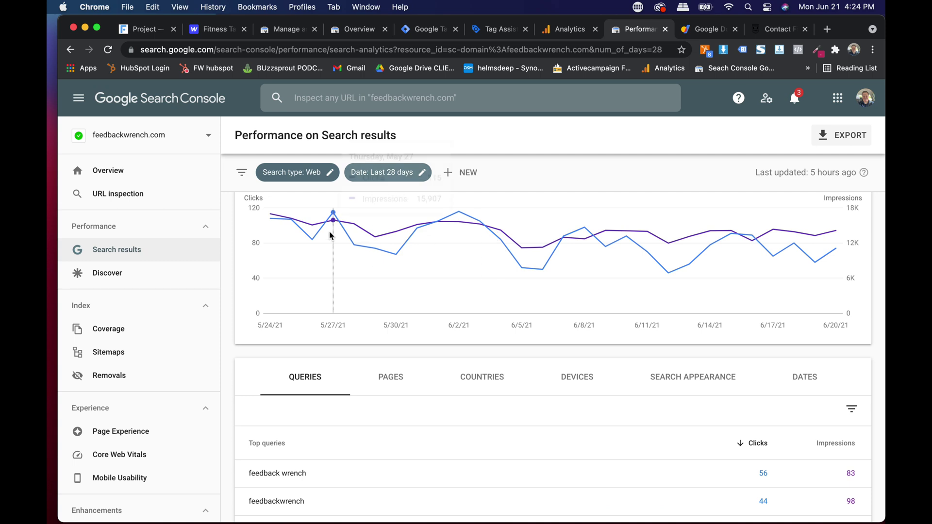
pyautogui.scroll(-4, 330, 236)
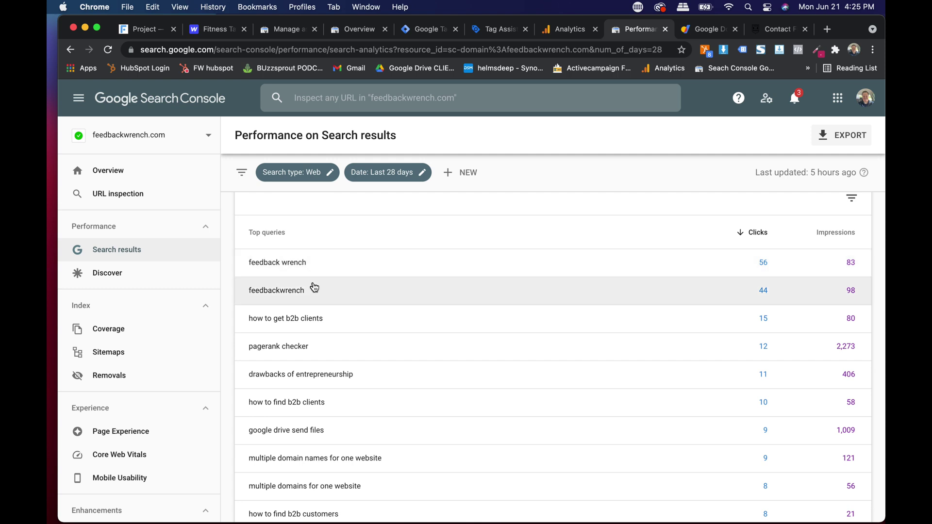
pyautogui.scroll(-1, 284, 321)
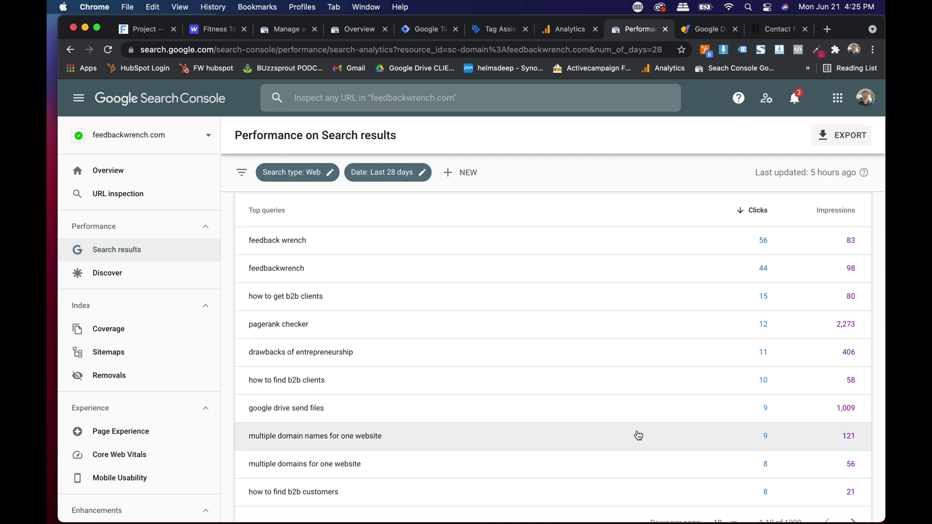
pyautogui.scroll(-2, 636, 434)
pyautogui.click(733, 468)
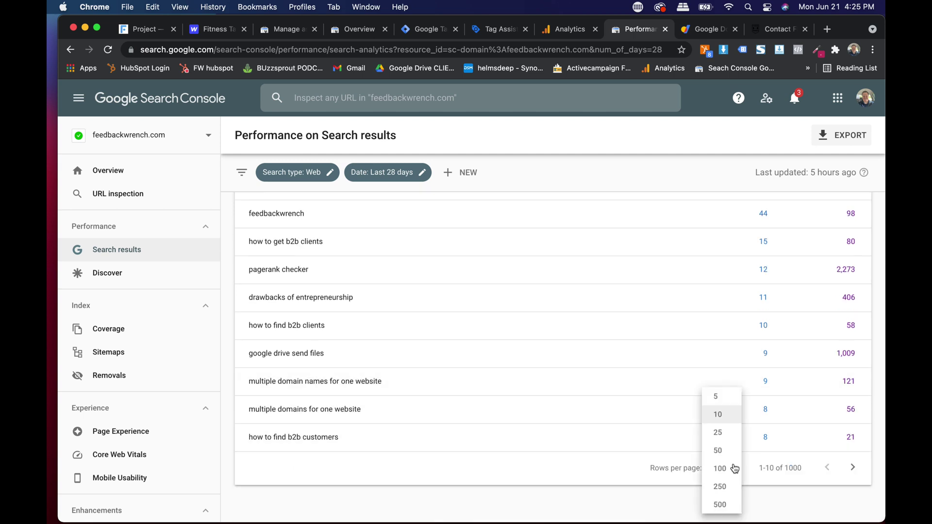
pyautogui.click(709, 485)
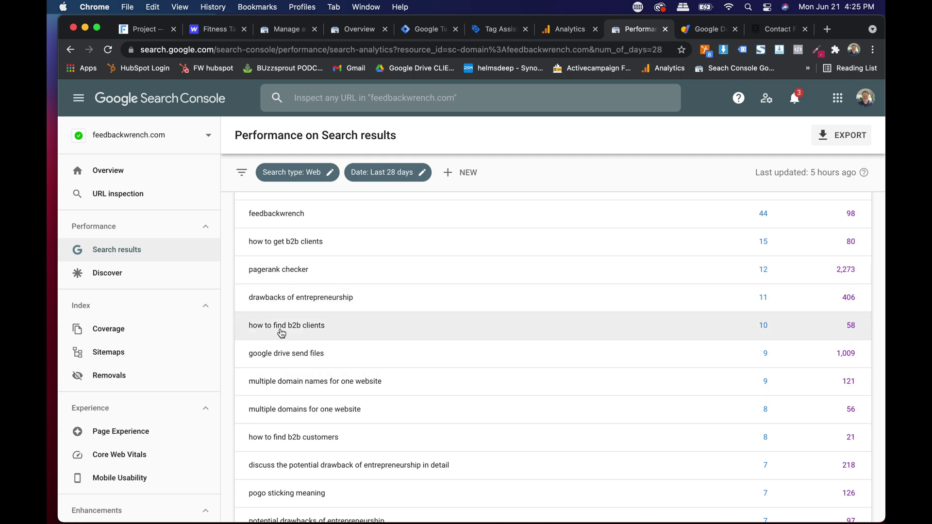
pyautogui.scroll(5, 303, 334)
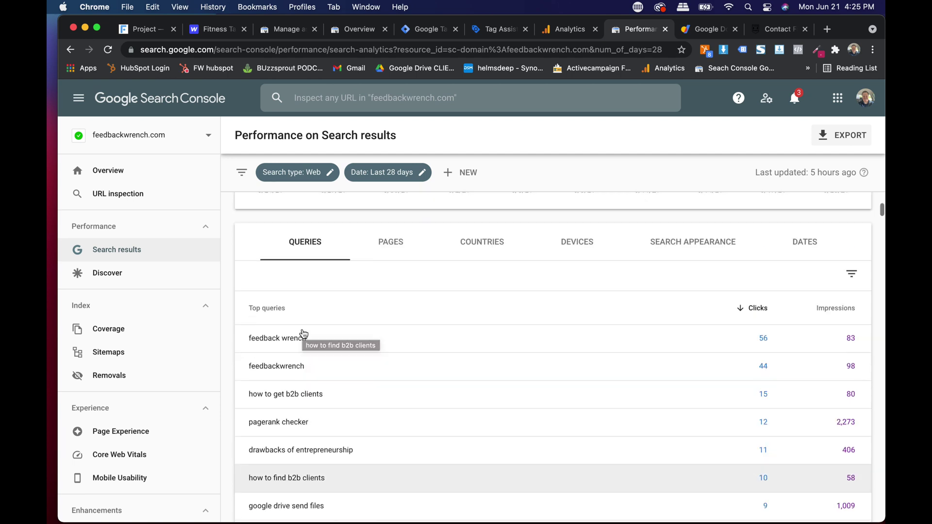
pyautogui.scroll(-12, 303, 334)
pyautogui.scroll(-5, 303, 334)
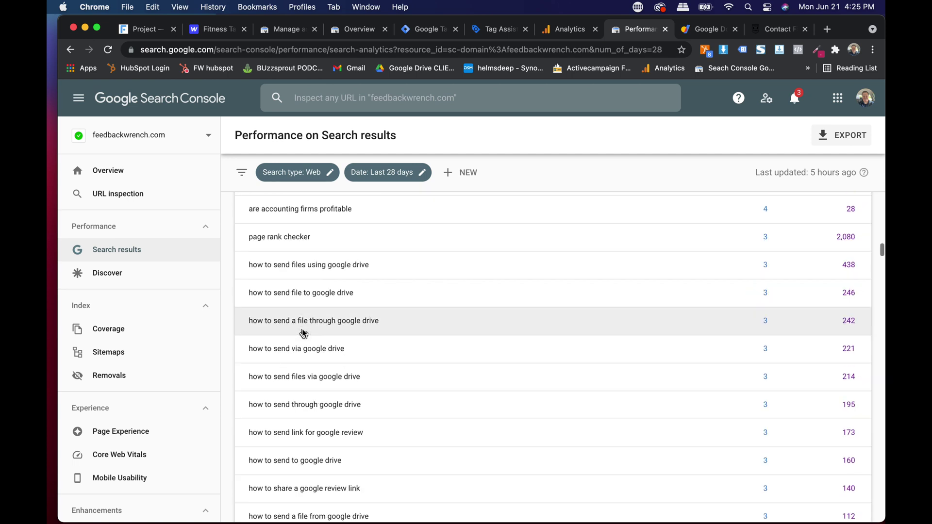
pyautogui.scroll(15, 303, 334)
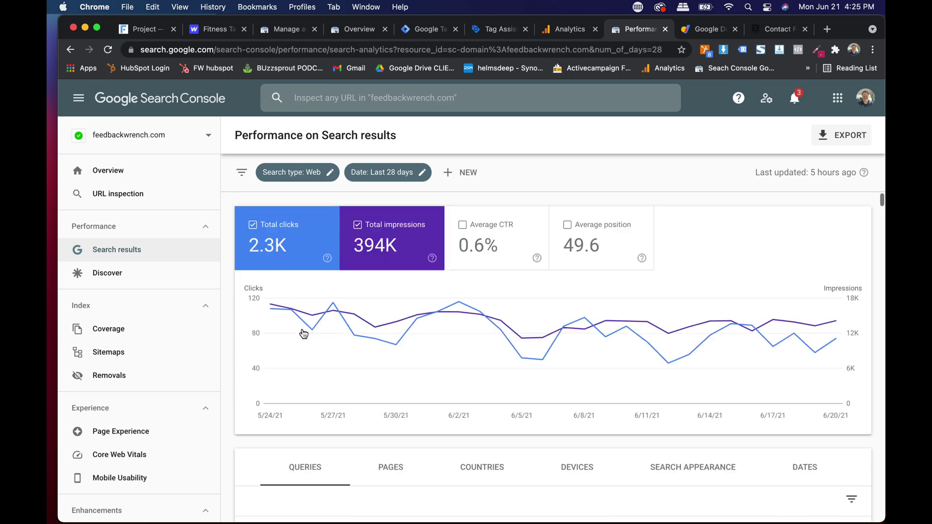
# Step: Switch to the Pages table, led by /post/multiple-domain-names with 501 clicks
pyautogui.click(390, 467)
pyautogui.scroll(-3, 410, 428)
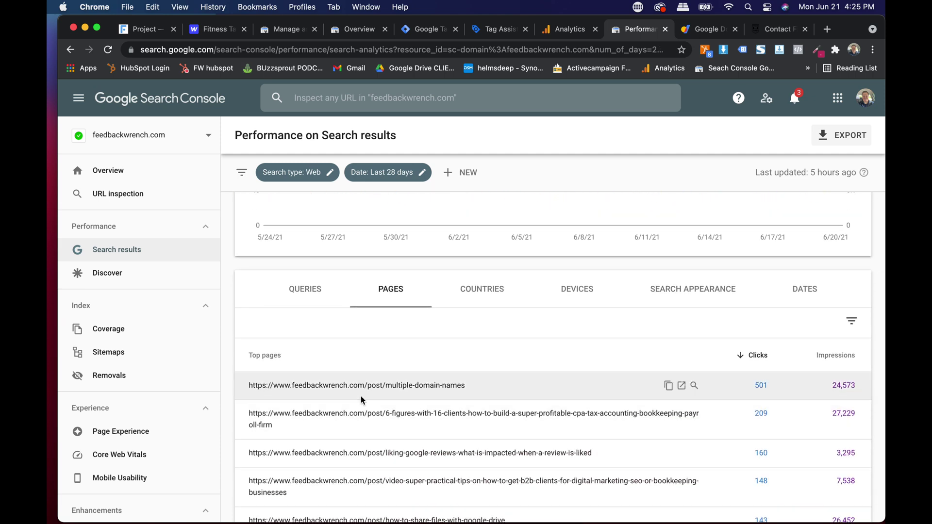
pyautogui.scroll(-3, 360, 396)
pyautogui.scroll(-2, 362, 401)
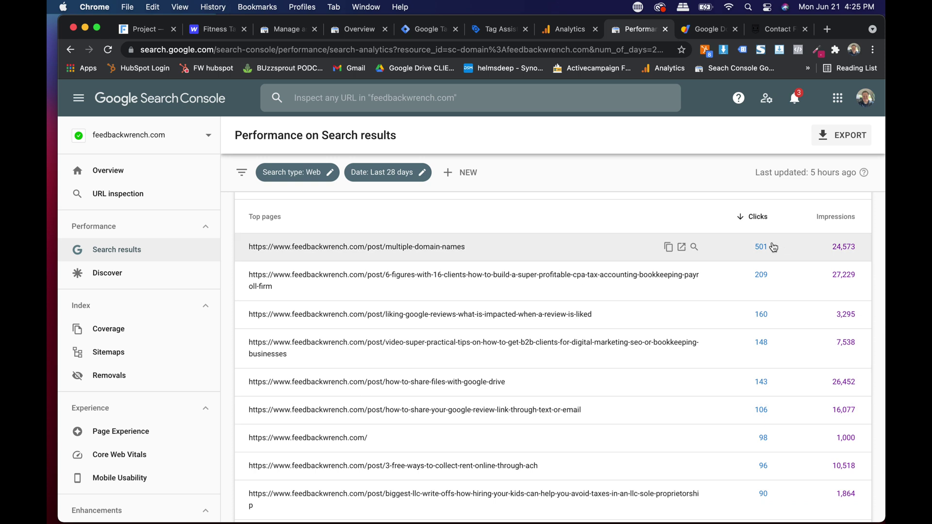
# Step: In the Contact page tab, replace the address with google to load Google
pyautogui.click(762, 30)
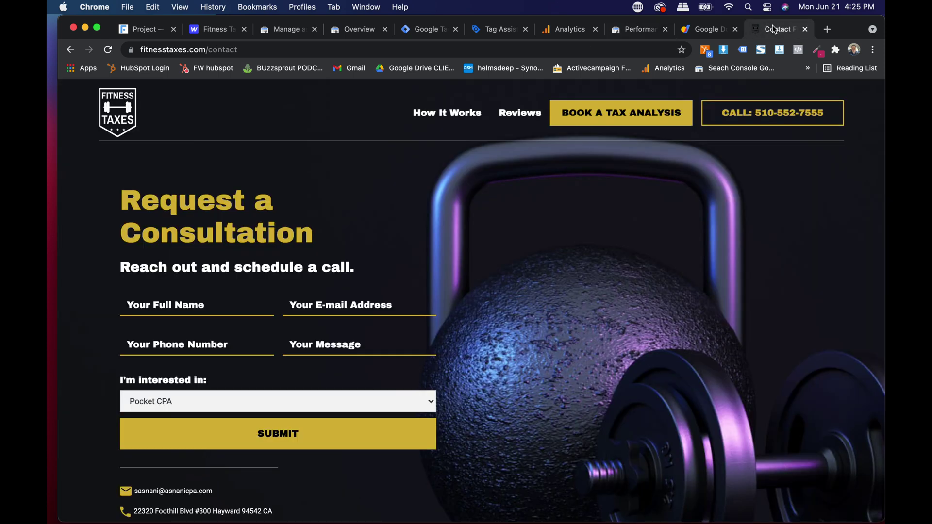
pyautogui.click(564, 52)
pyautogui.write('google')
pyautogui.press('Return')
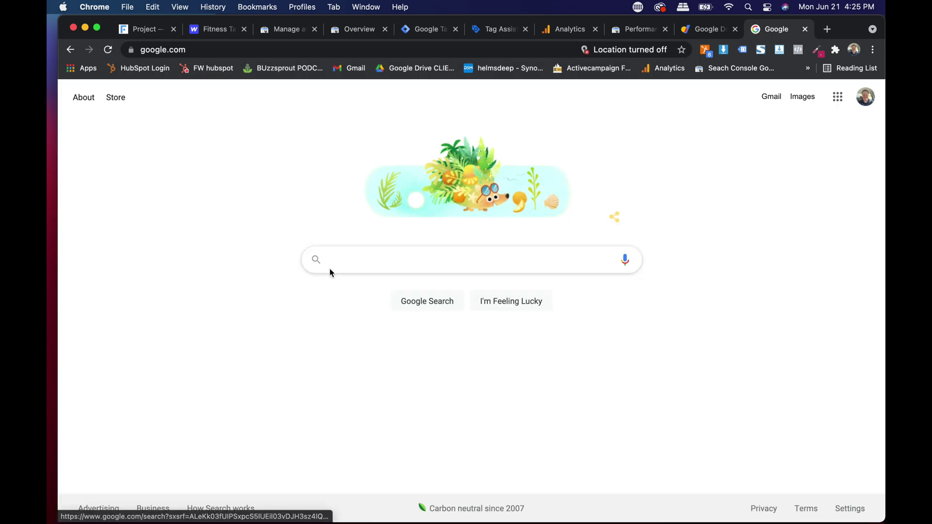
# Step: Search Google for 'how to get business clients' and scroll through the results
pyautogui.click(340, 259)
pyautogui.write('how to get business clients')
pyautogui.press('Return')
pyautogui.scroll(-10, 256, 329)
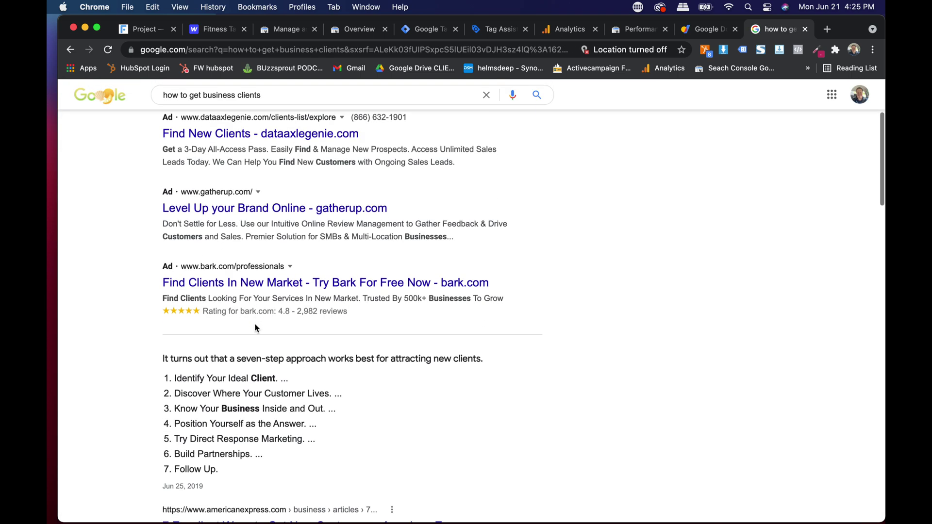
pyautogui.scroll(-7, 257, 329)
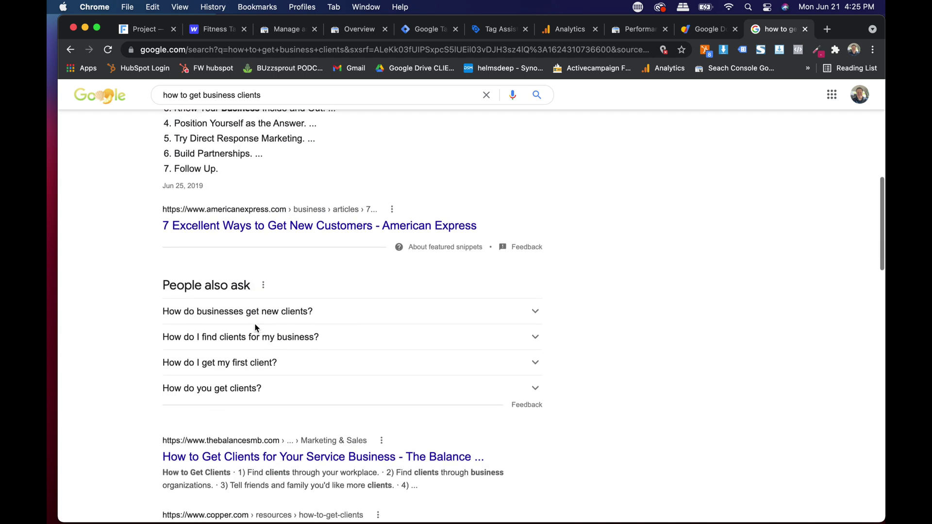
pyautogui.scroll(-4, 257, 328)
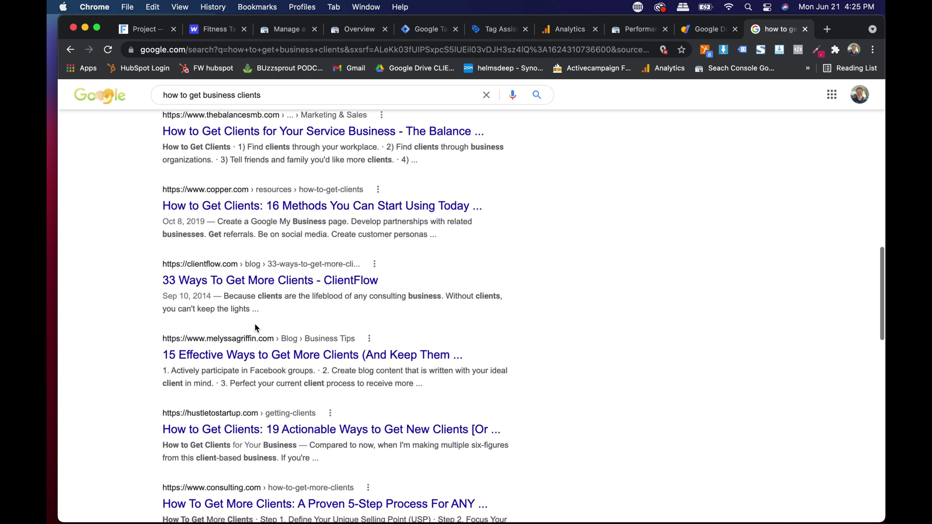
pyautogui.scroll(-5, 255, 328)
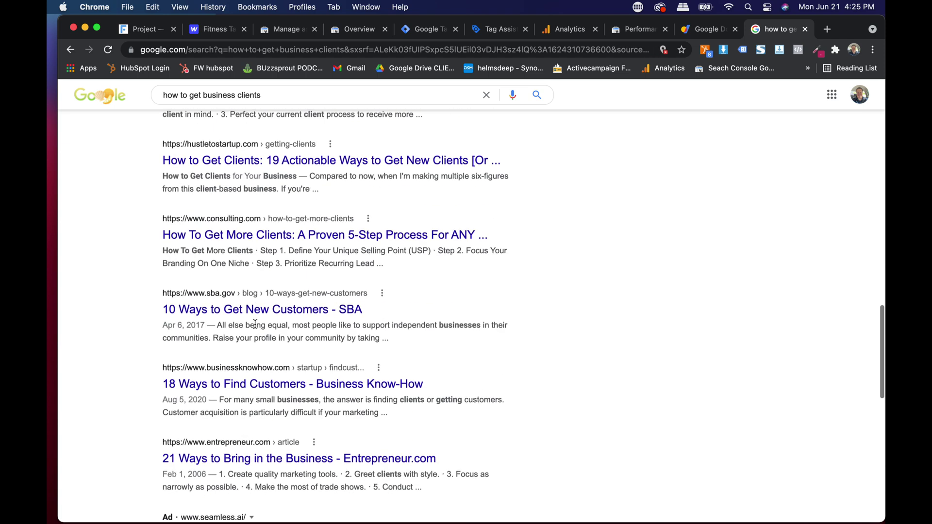
pyautogui.scroll(-3, 256, 326)
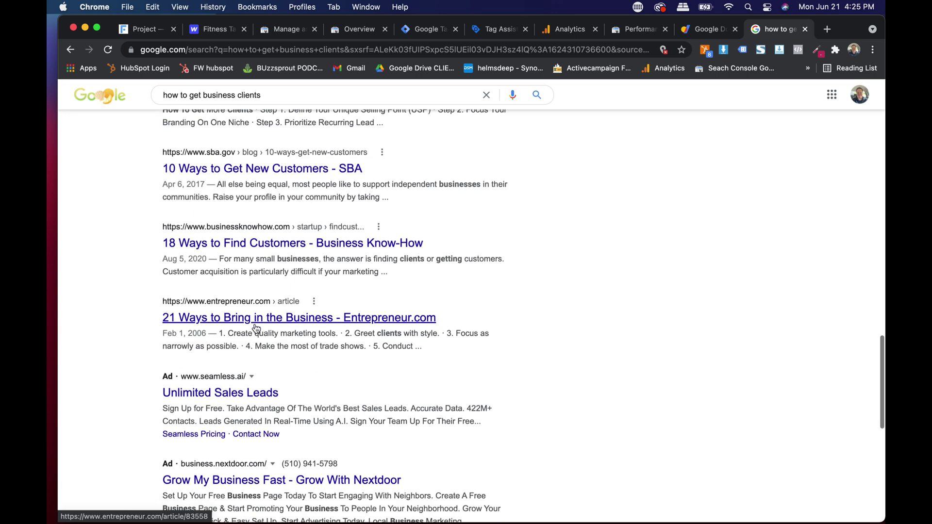
pyautogui.scroll(15, 256, 326)
# Step: Change the search to 'how to get b2b clients', showing the site's 24 clicks, position 4.2
pyautogui.click(287, 108)
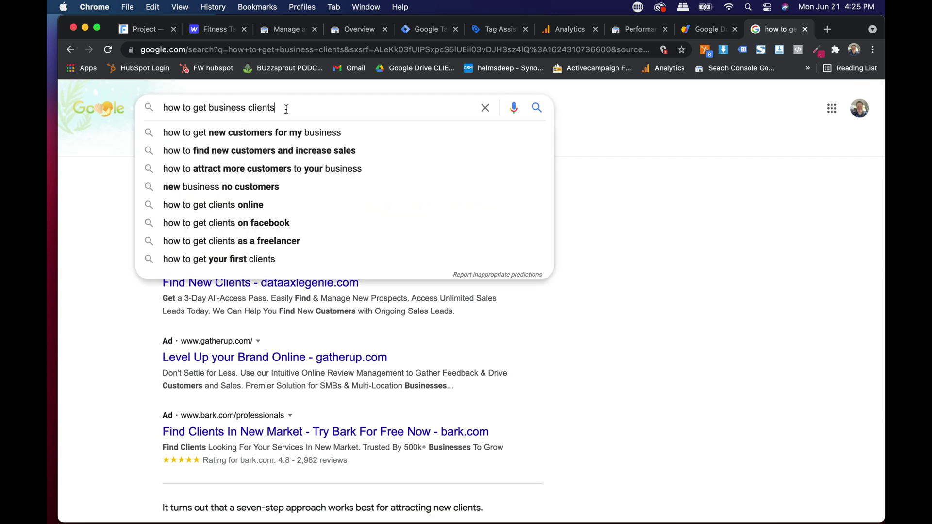
pyautogui.tripleClick(286, 108)
pyautogui.write('how to ge')
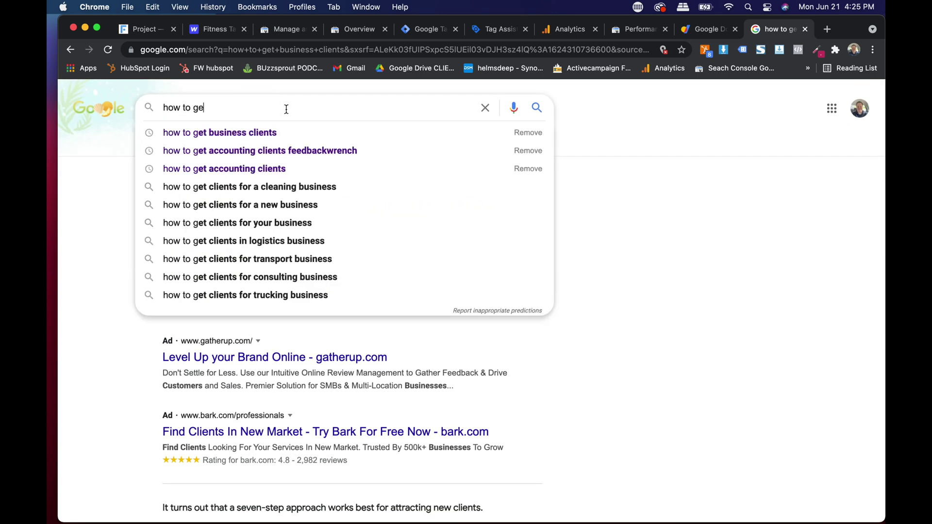
pyautogui.write('t b2b clients')
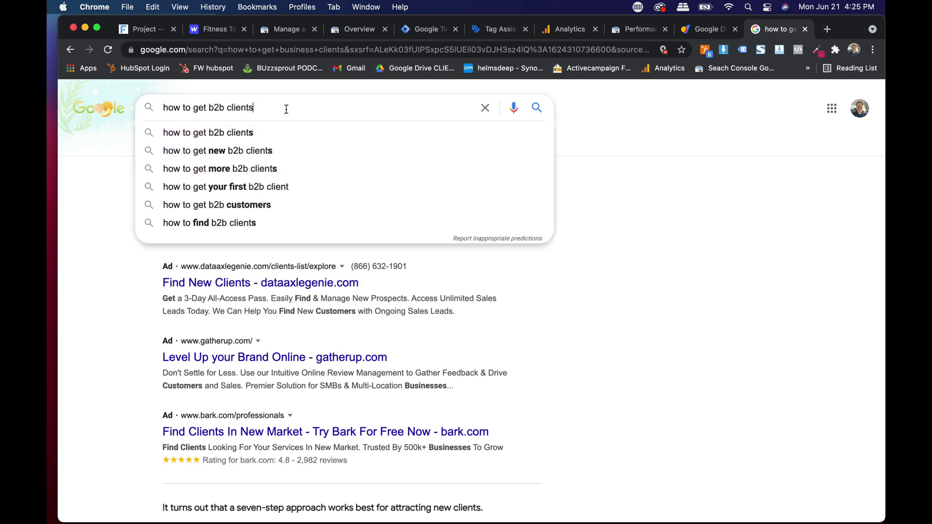
pyautogui.press('Return')
pyautogui.scroll(-8, 297, 242)
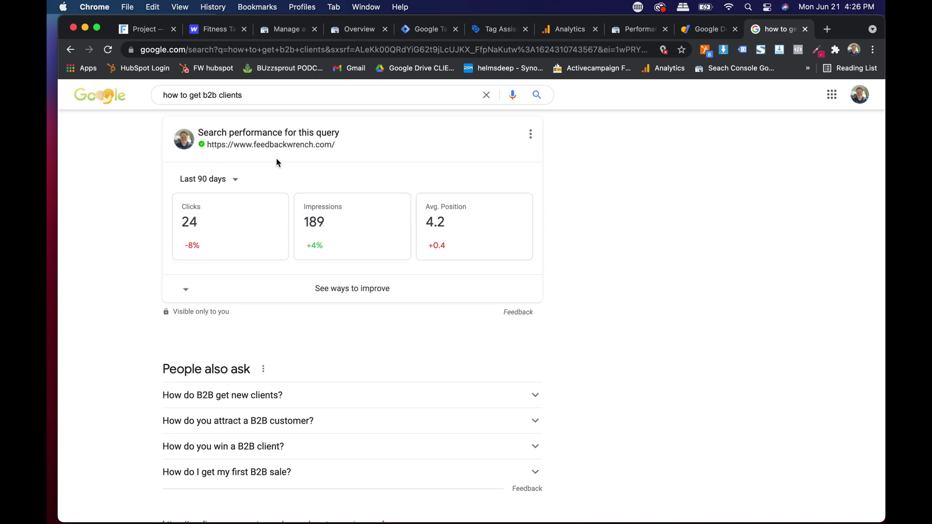
# Step: Look over the Domains and Search Console tabs, then open page 5 of the b2b clients results
pyautogui.click(711, 31)
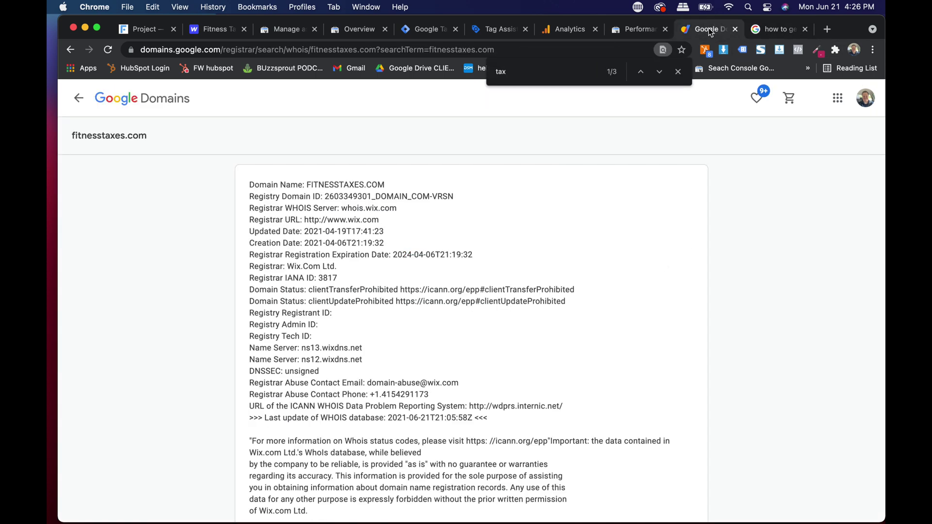
pyautogui.click(639, 29)
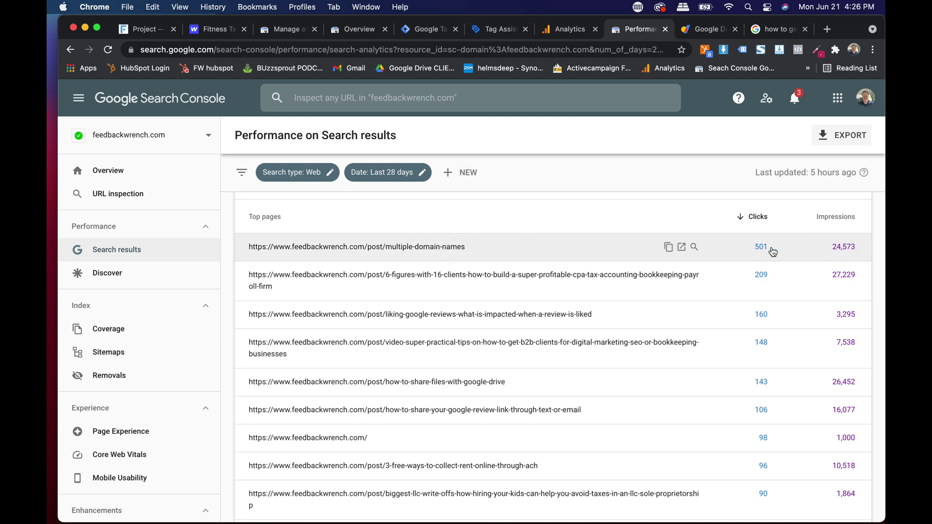
pyautogui.scroll(-1, 770, 252)
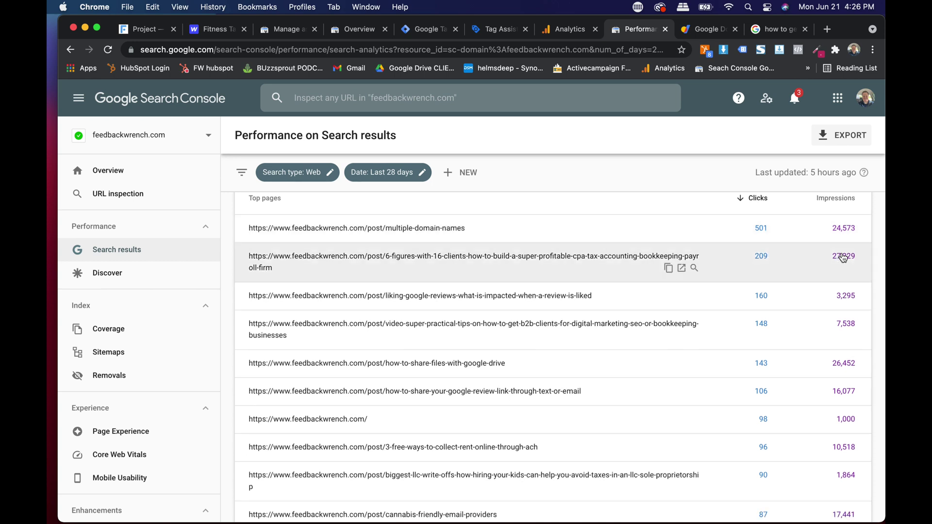
pyautogui.click(775, 29)
pyautogui.scroll(-5, 521, 263)
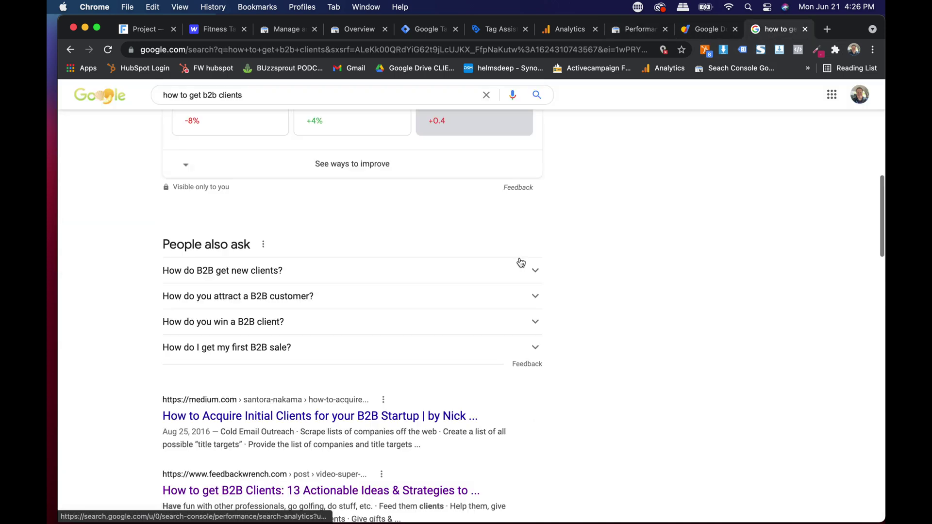
pyautogui.scroll(-15, 521, 262)
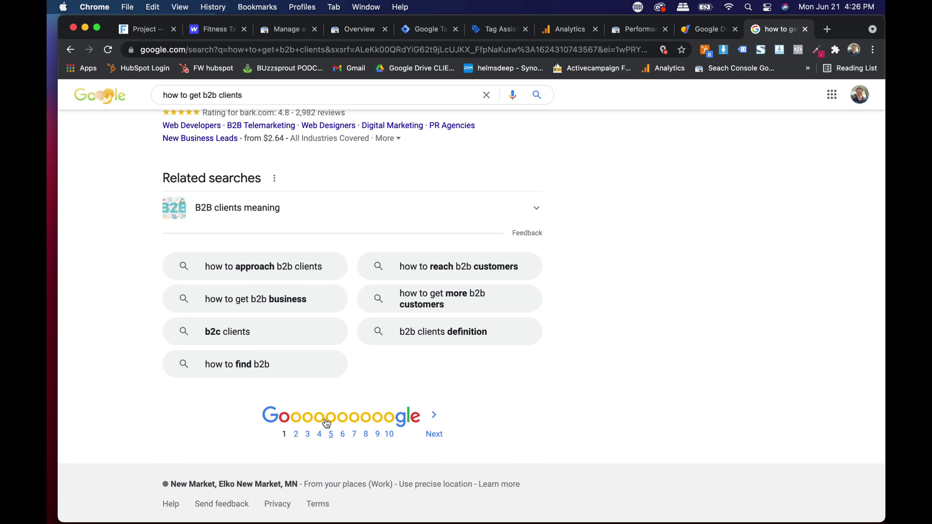
pyautogui.click(331, 433)
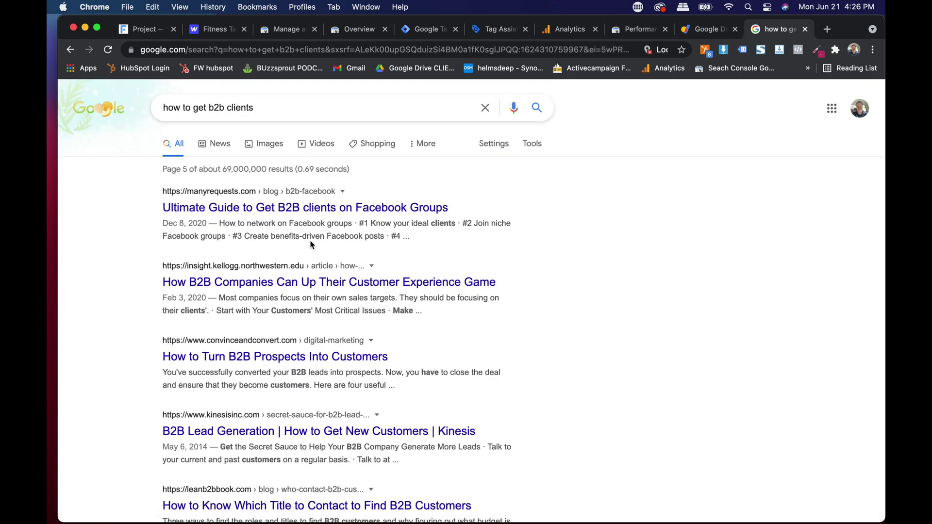
# Step: Clear the single-page filter and list 3-month top pages, led by /post/multiple-domain-names at 1,784 clicks
pyautogui.click(638, 31)
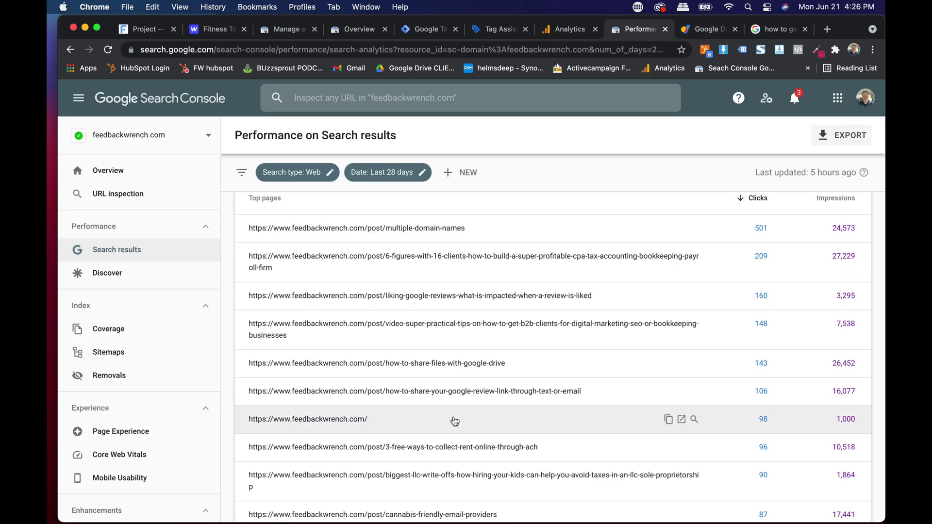
pyautogui.scroll(1, 452, 423)
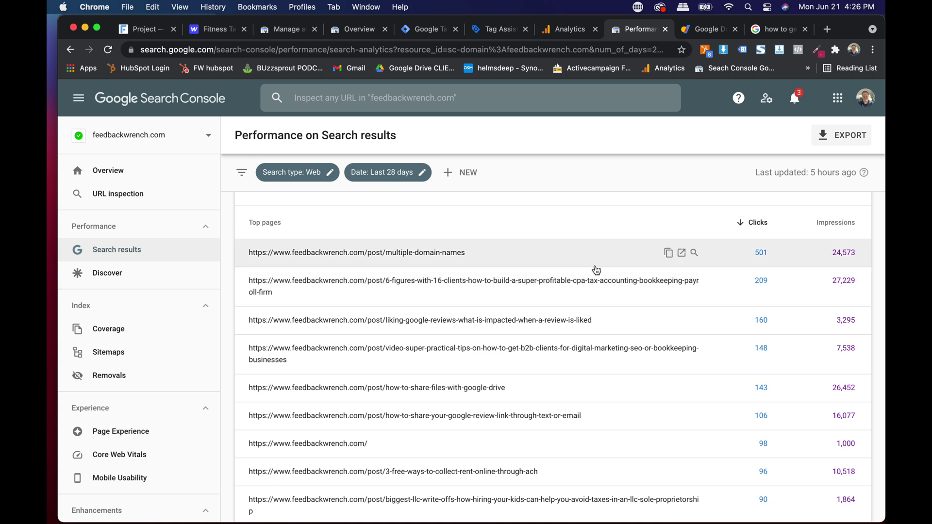
pyautogui.click(591, 286)
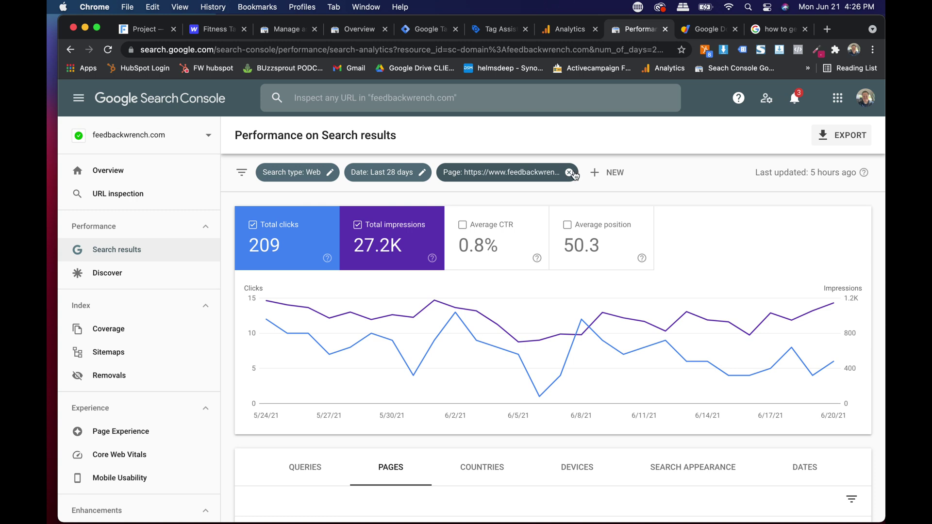
pyautogui.click(570, 173)
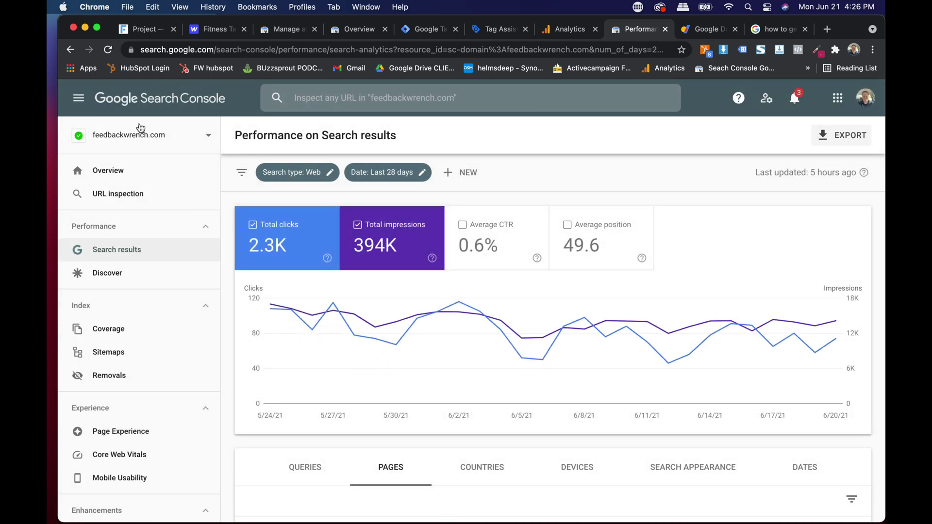
pyautogui.click(106, 249)
pyautogui.scroll(-3, 309, 272)
pyautogui.scroll(-1, 309, 273)
pyautogui.click(390, 338)
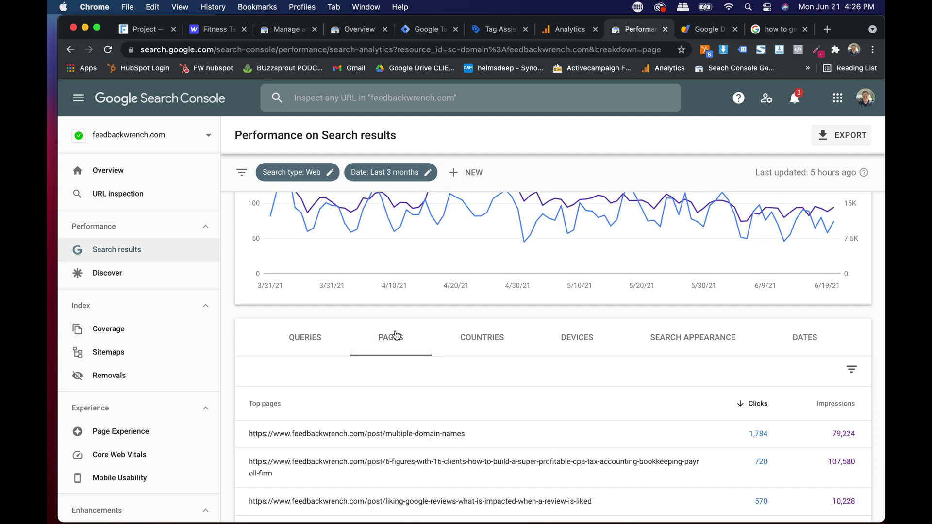
pyautogui.scroll(-5, 396, 335)
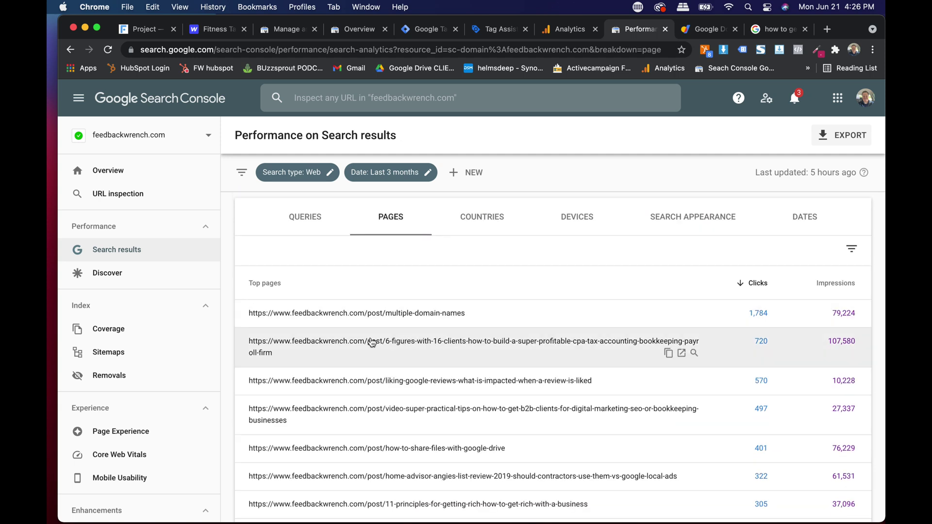
# Step: Filter the report to the second-ranked accounting-firm post and list its search queries
pyautogui.click(409, 351)
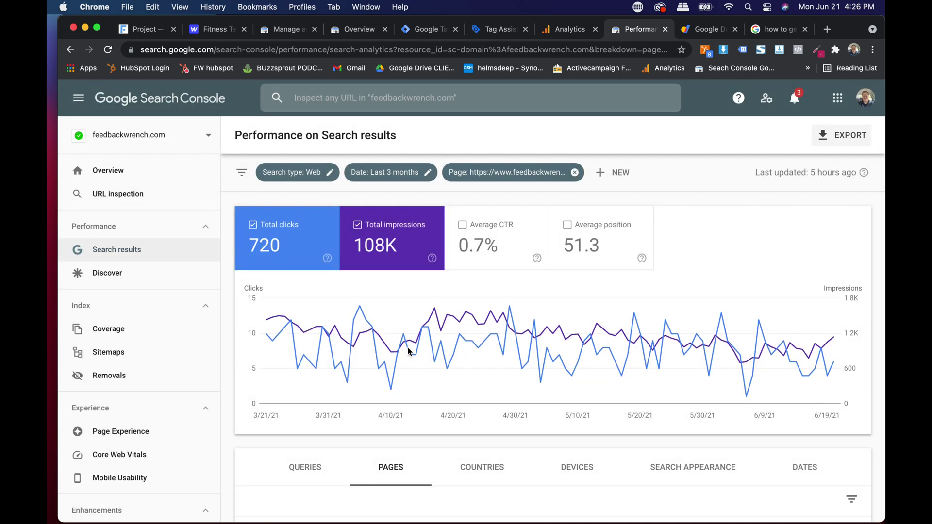
pyautogui.scroll(-5, 536, 280)
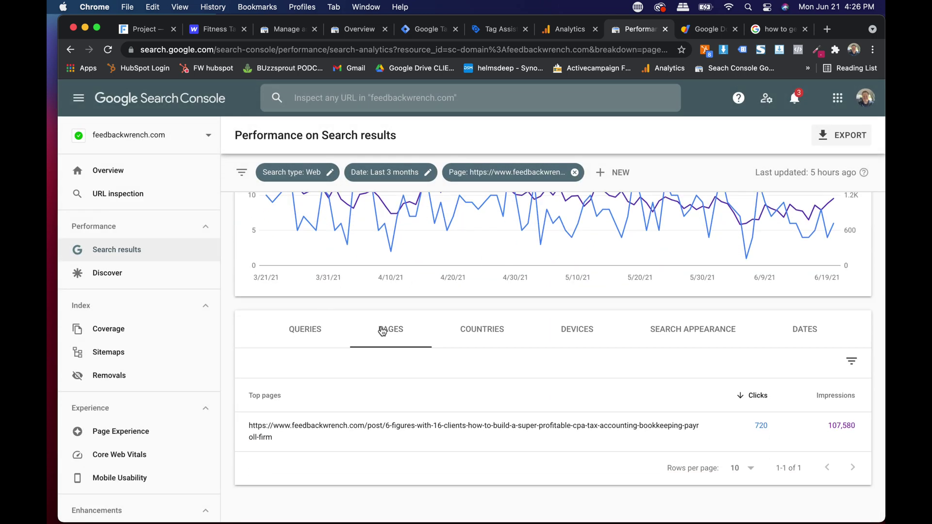
pyautogui.click(310, 334)
# Step: Show 500 query rows per page and scroll through the post's queries
pyautogui.scroll(-5, 416, 329)
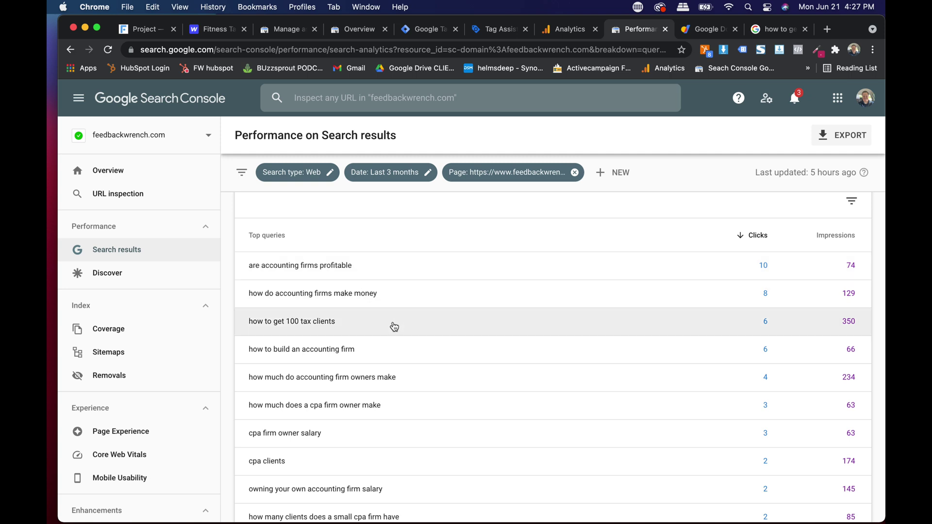
pyautogui.scroll(-2, 394, 356)
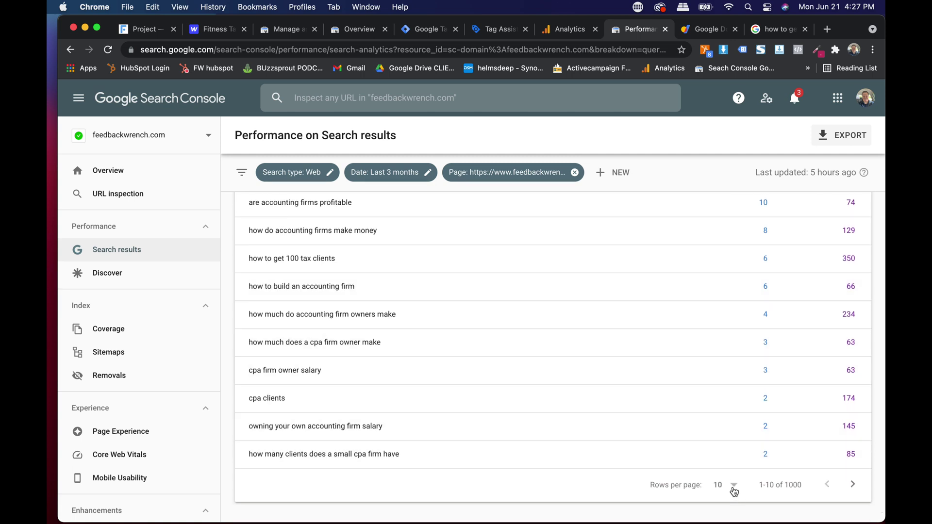
pyautogui.click(733, 486)
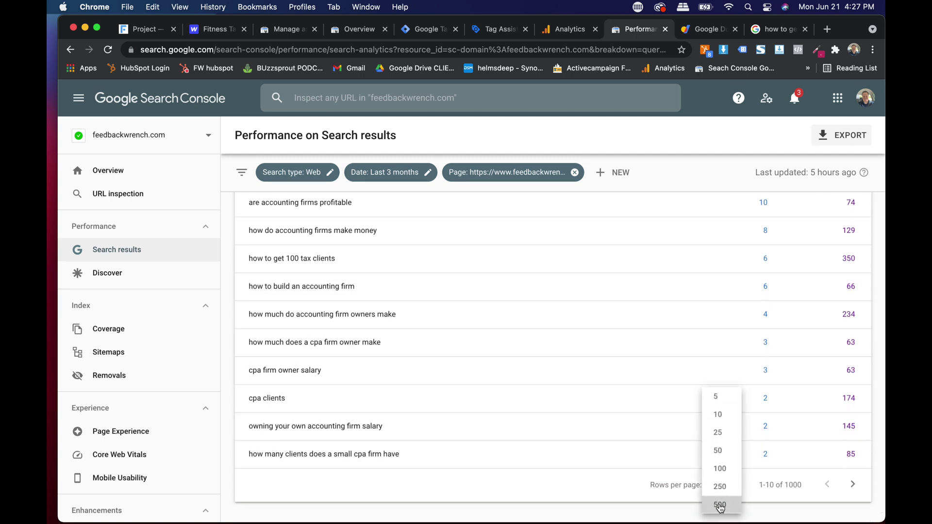
pyautogui.scroll(-4, 577, 330)
pyautogui.scroll(-5, 583, 407)
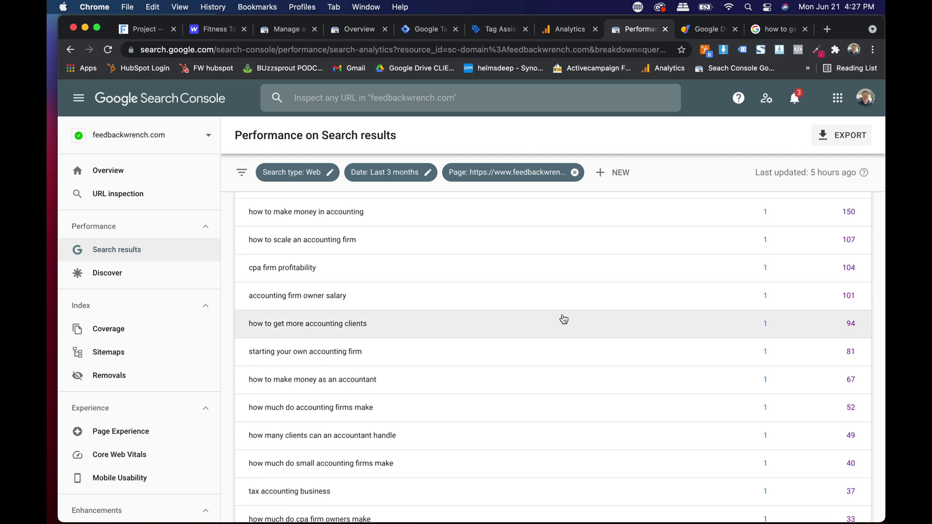
pyautogui.scroll(-1, 534, 310)
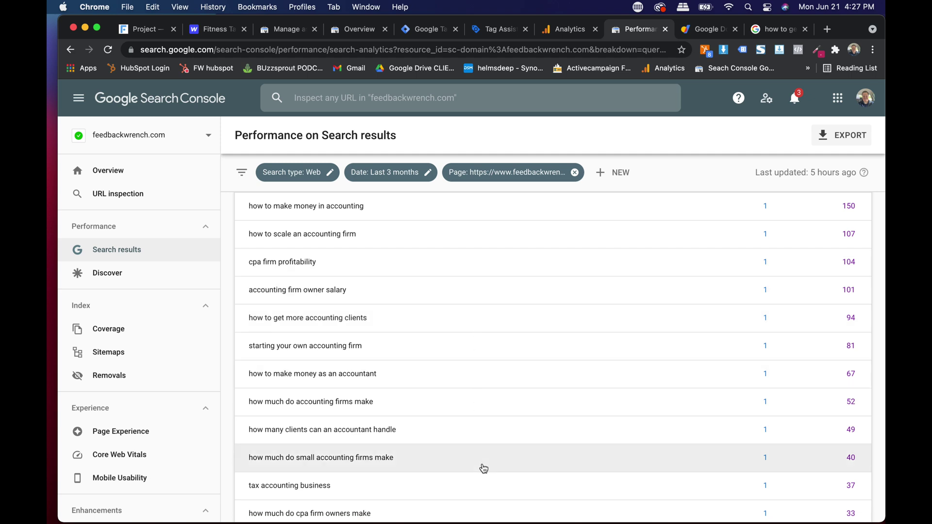
pyautogui.scroll(10, 508, 304)
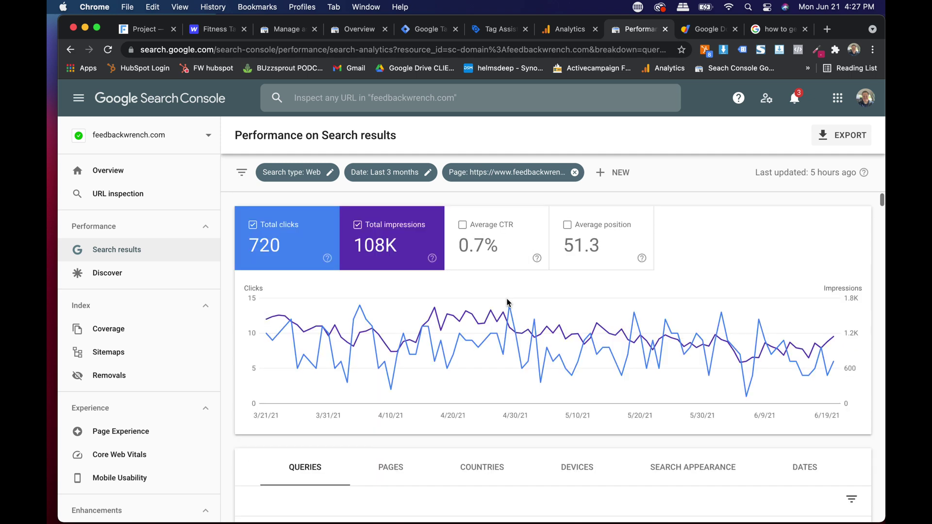
# Step: Clear the page filter in Search Console and list whole-site results by page
pyautogui.click(137, 249)
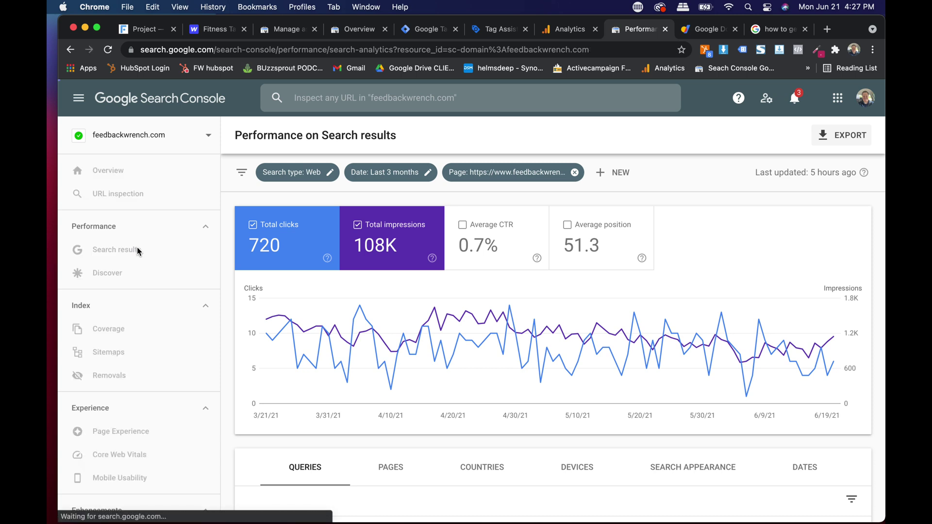
pyautogui.click(391, 467)
pyautogui.scroll(-1, 458, 380)
pyautogui.scroll(-5, 458, 380)
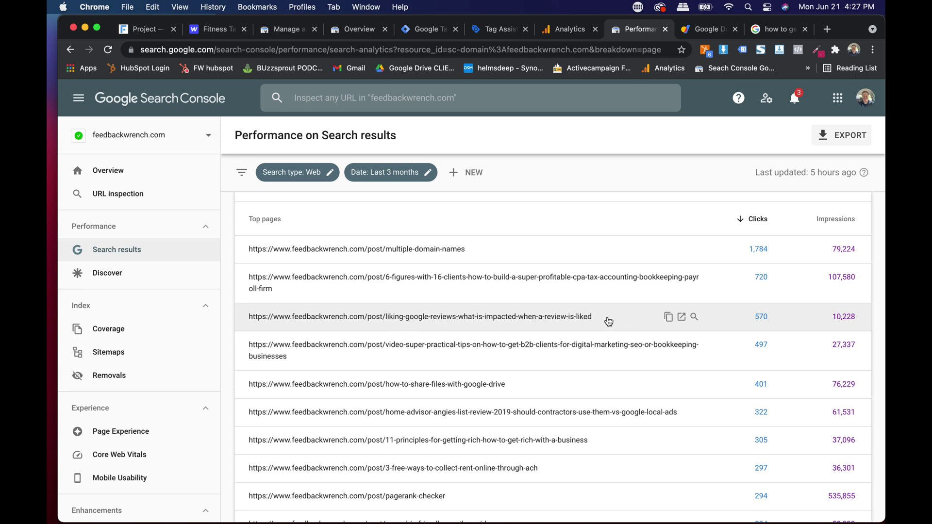
# Step: In Google Analytics, collapse the Events reports group, then return to the Search Console results
pyautogui.click(563, 30)
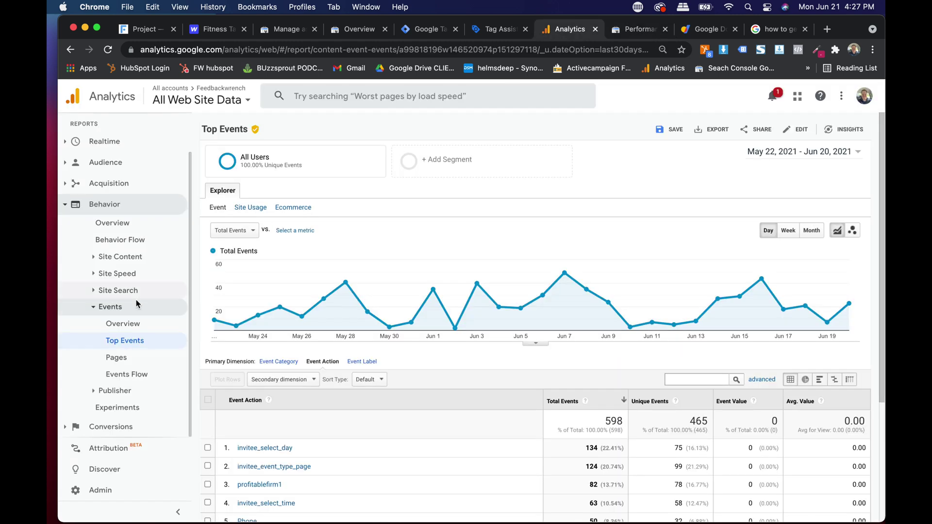
pyautogui.click(97, 307)
pyautogui.click(625, 37)
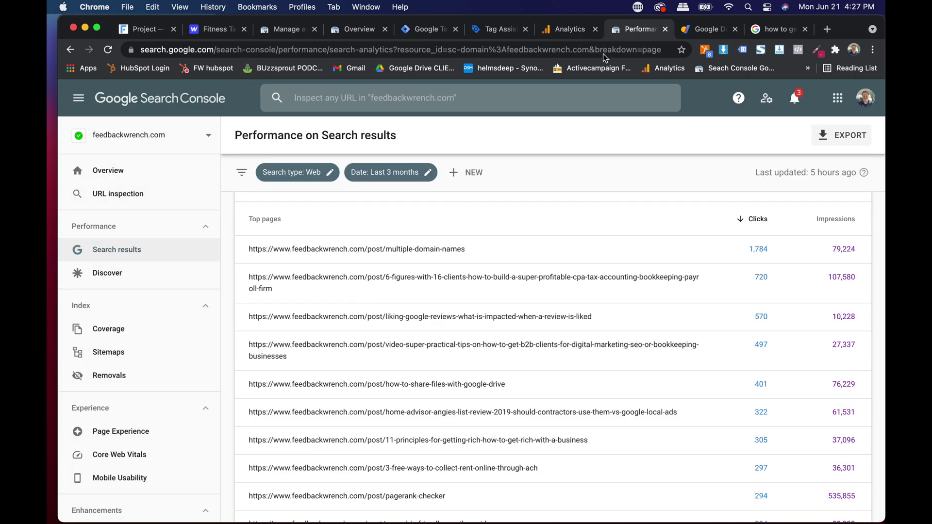
pyautogui.scroll(-5, 450, 221)
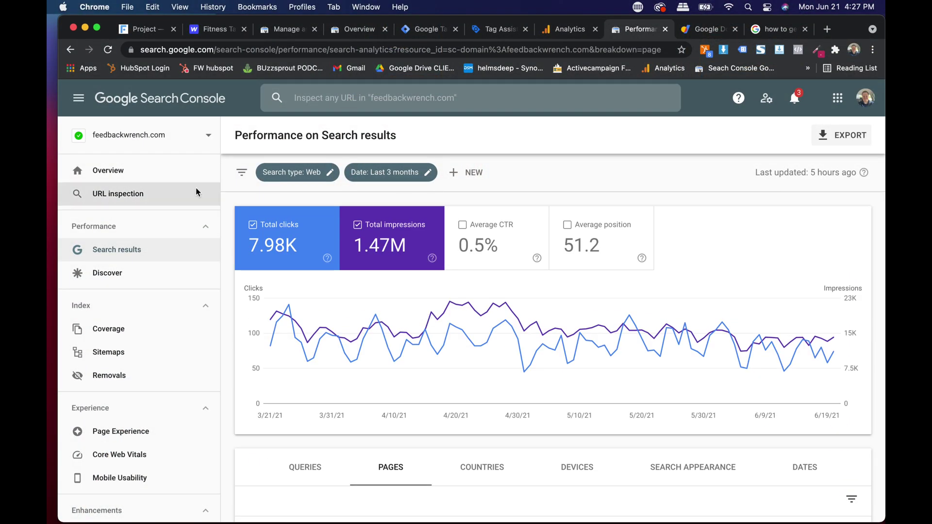
# Step: Collapse Behavior and open Acquisition > All Traffic > Channels in Google Analytics
pyautogui.click(569, 32)
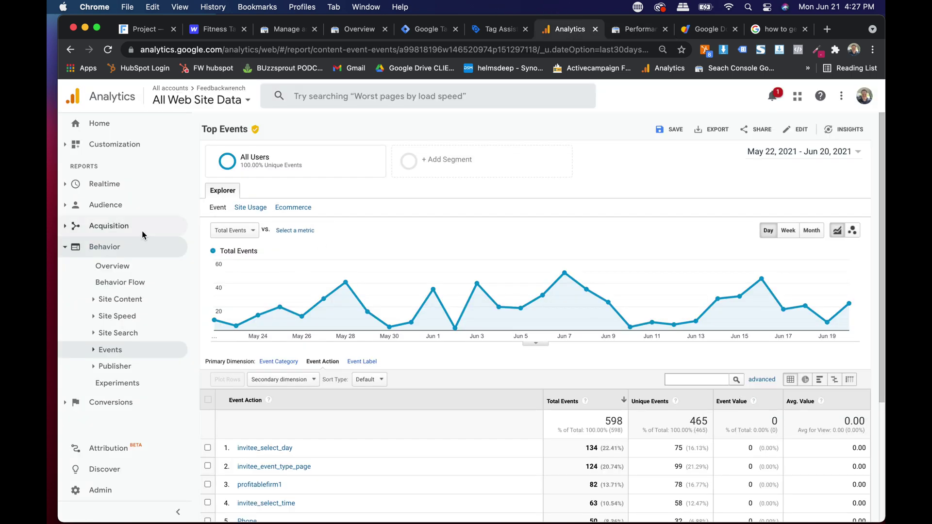
pyautogui.click(63, 250)
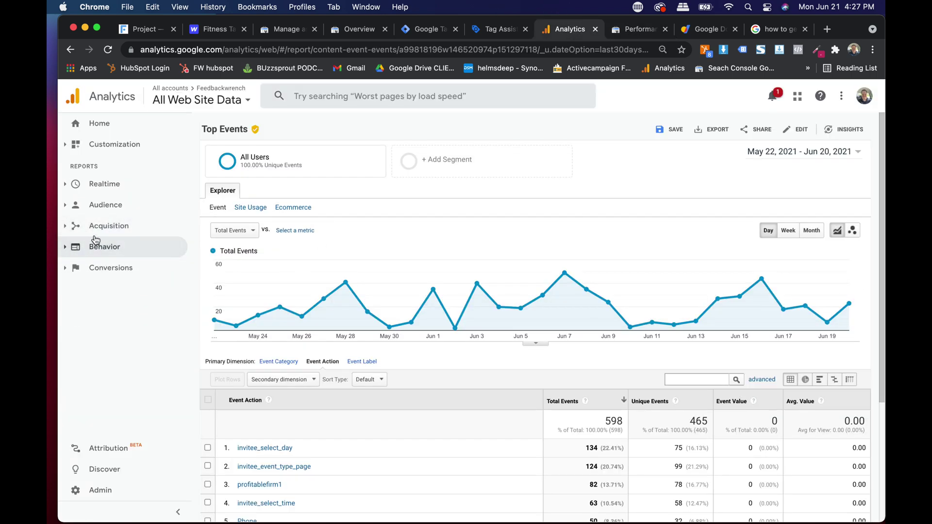
pyautogui.click(81, 230)
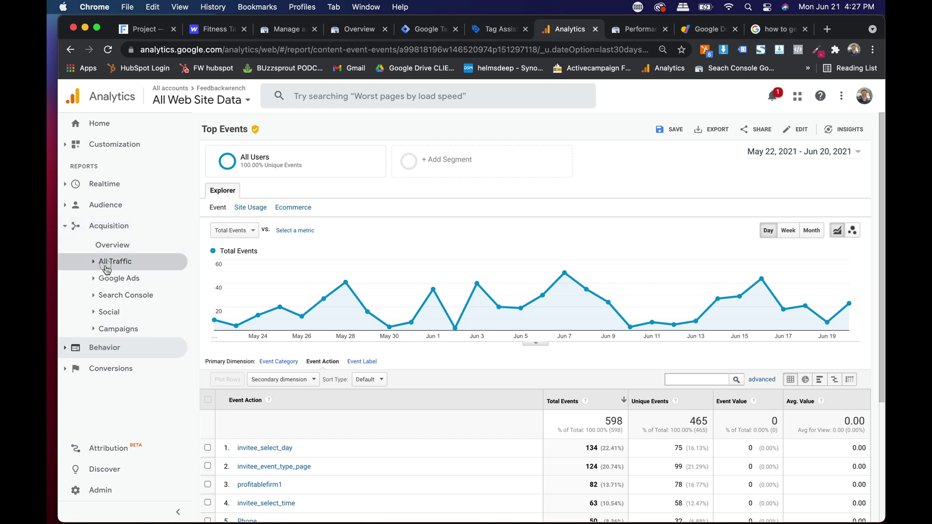
pyautogui.click(106, 266)
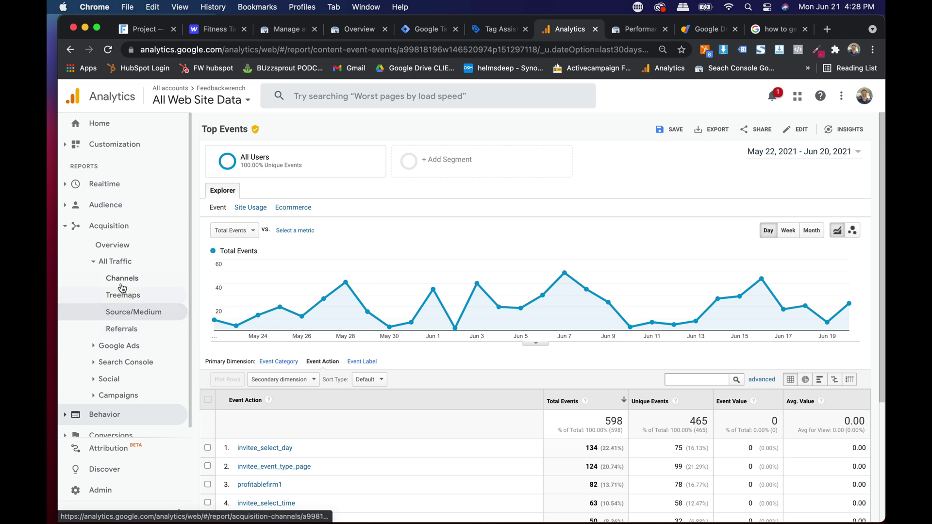
pyautogui.click(122, 286)
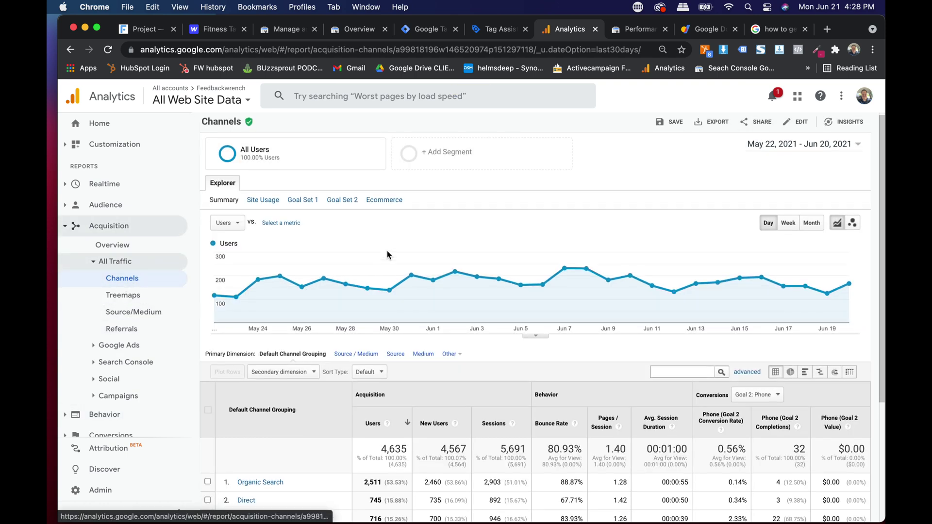
pyautogui.scroll(-3, 386, 251)
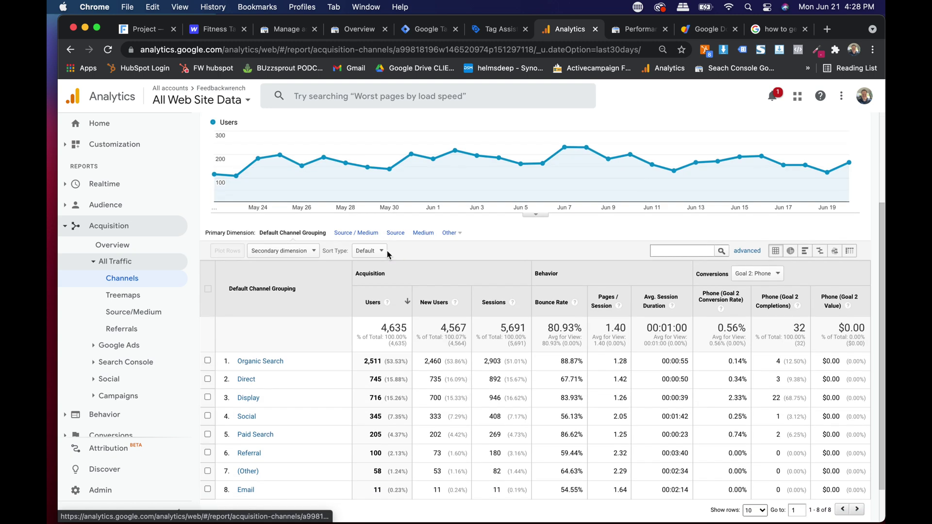
# Step: Check the channel totals: 4,635 users, with Organic Search leading at 2,511 users
pyautogui.moveTo(406, 320); pyautogui.dragTo(385, 334)
pyautogui.click(371, 366)
pyautogui.scroll(-1, 374, 367)
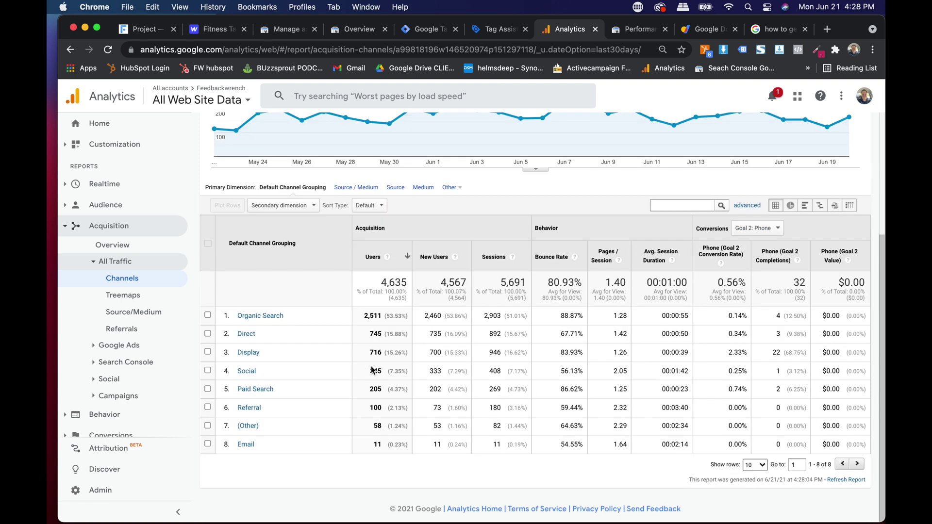
pyautogui.moveTo(359, 322); pyautogui.dragTo(394, 312)
pyautogui.click(393, 312)
pyautogui.doubleClick(442, 283)
pyautogui.doubleClick(524, 283)
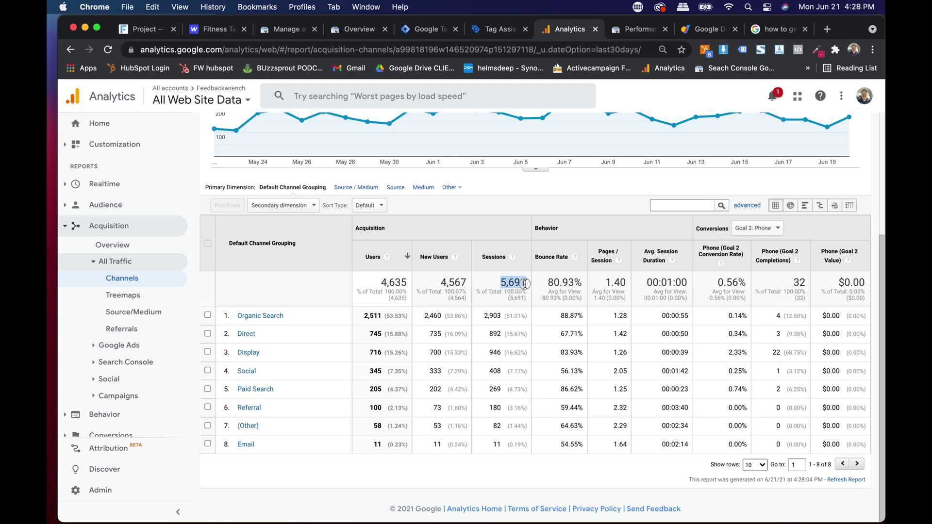
pyautogui.click(562, 290)
pyautogui.scroll(5, 562, 289)
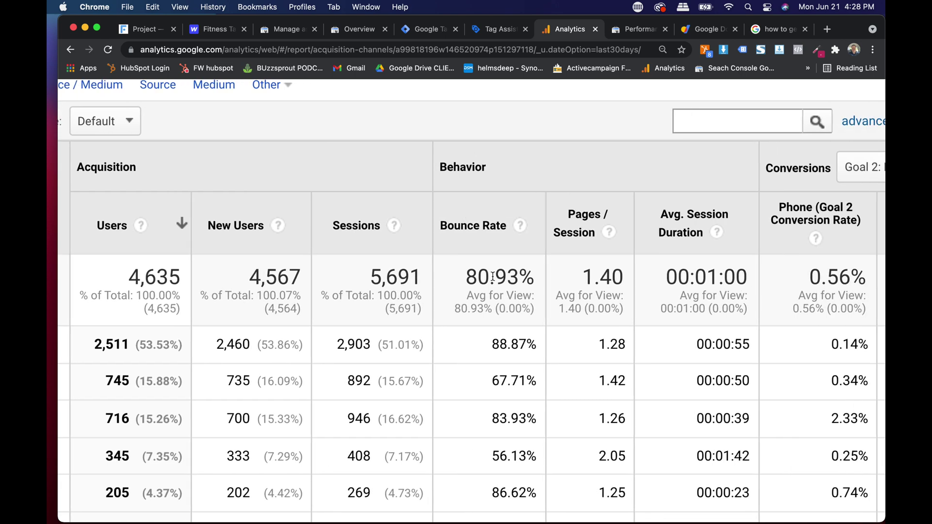
pyautogui.scroll(-5, 492, 277)
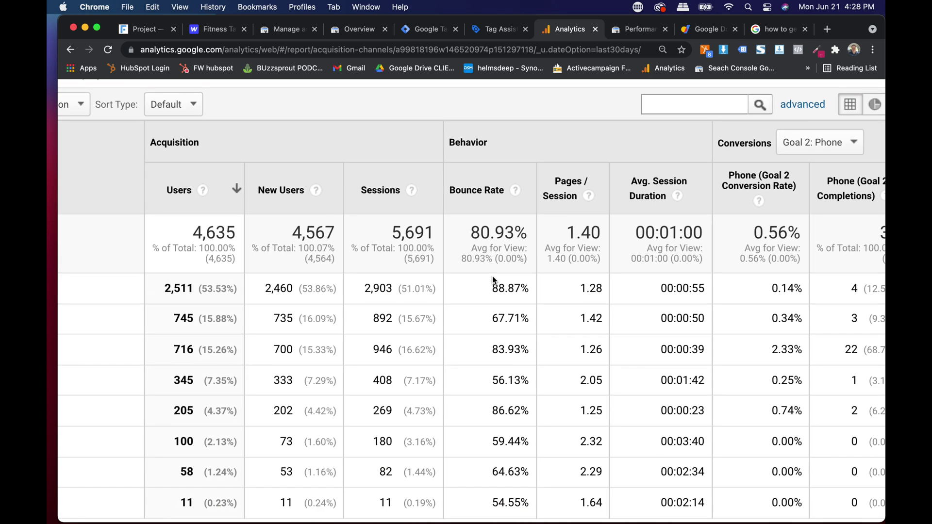
pyautogui.scroll(-5, 492, 276)
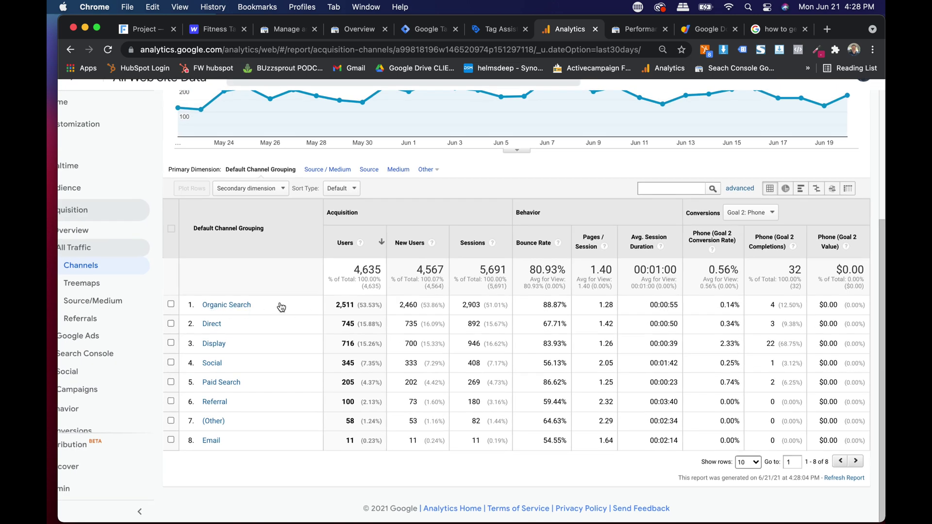
pyautogui.doubleClick(554, 308)
pyautogui.click(550, 310)
pyautogui.doubleClick(554, 364)
pyautogui.doubleClick(557, 403)
pyautogui.click(554, 399)
pyautogui.moveTo(588, 273); pyautogui.dragTo(608, 363)
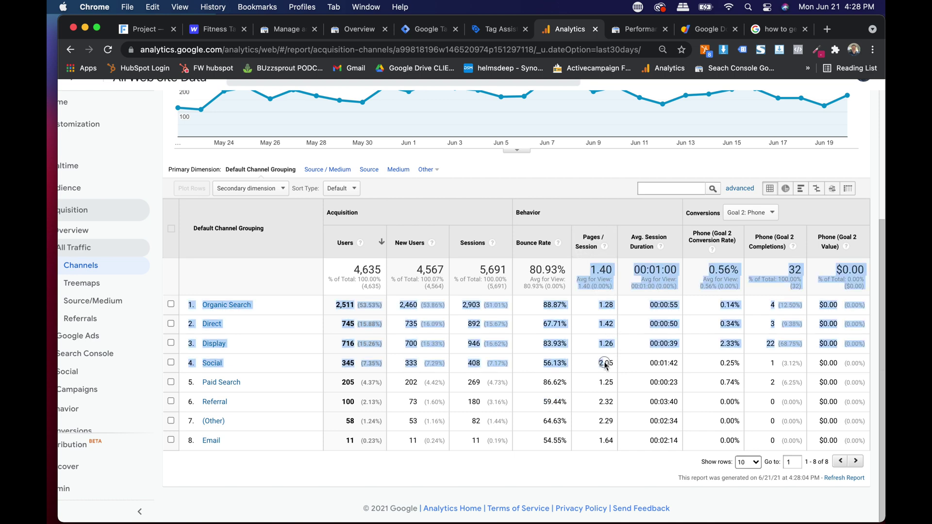
pyautogui.click(608, 363)
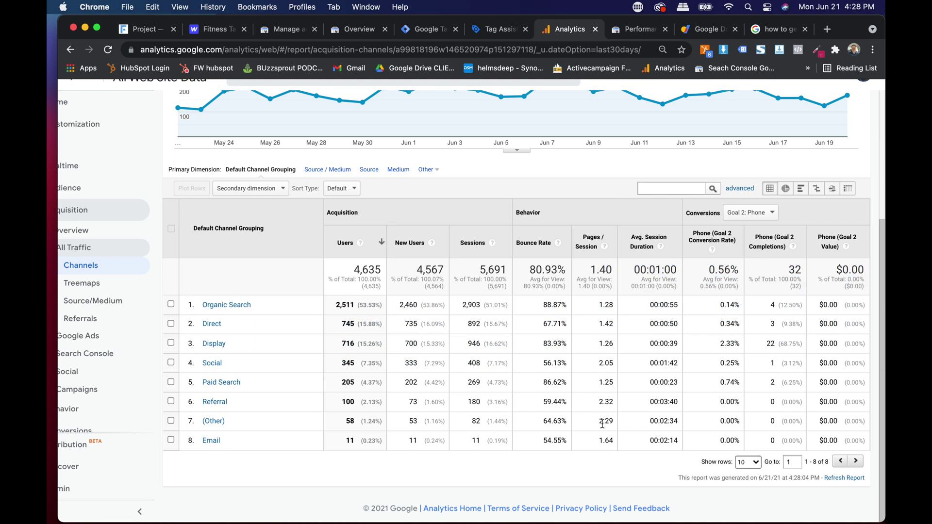
pyautogui.scroll(3, 602, 424)
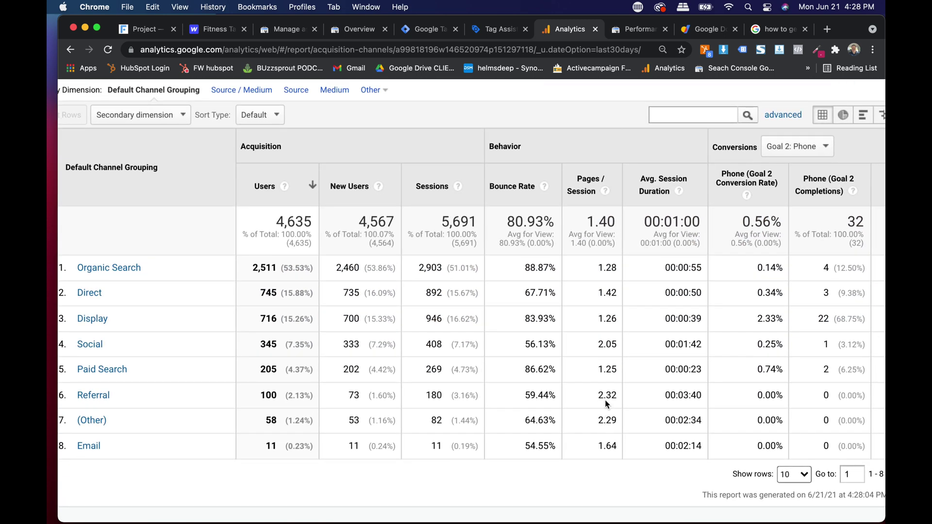
pyautogui.doubleClick(606, 273)
pyautogui.click(686, 344)
pyautogui.moveTo(707, 345); pyautogui.dragTo(675, 344)
pyautogui.doubleClick(686, 413)
pyautogui.scroll(2, 687, 412)
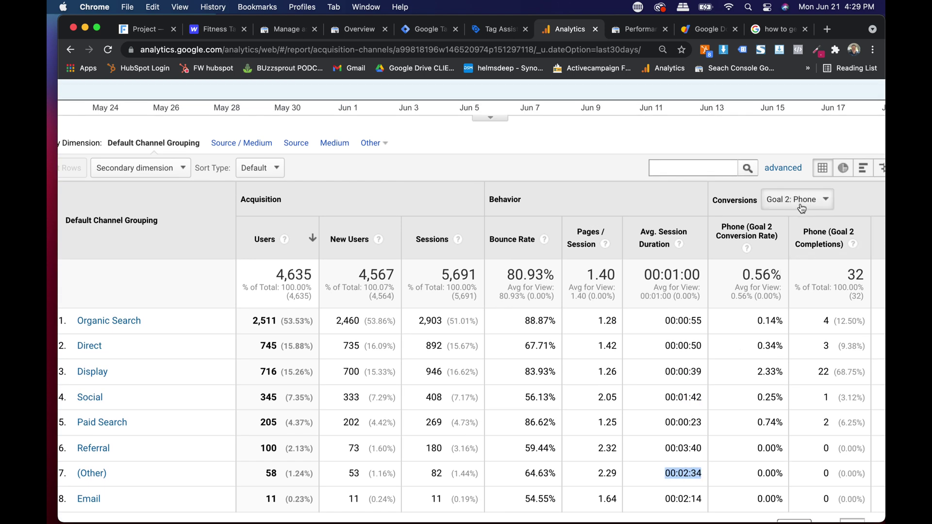
pyautogui.hscroll(3, 755, 308)
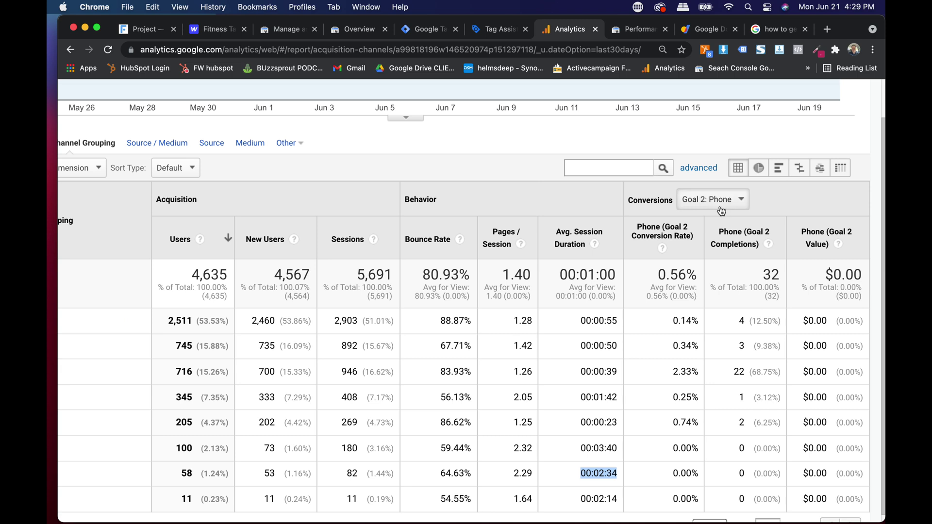
# Step: Show Goal 7: profitablefirm1 conversions per channel, checking Social's 45 and Direct's 25 completions
pyautogui.click(723, 204)
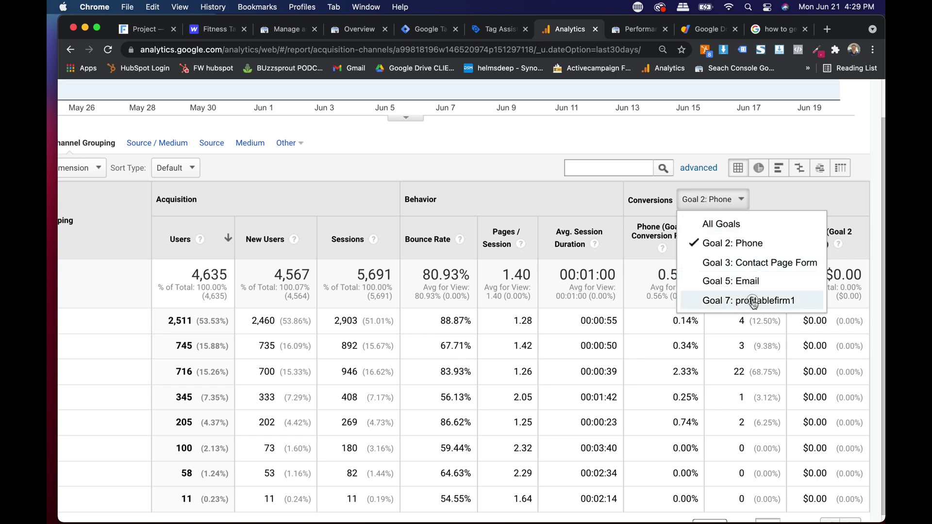
pyautogui.click(753, 301)
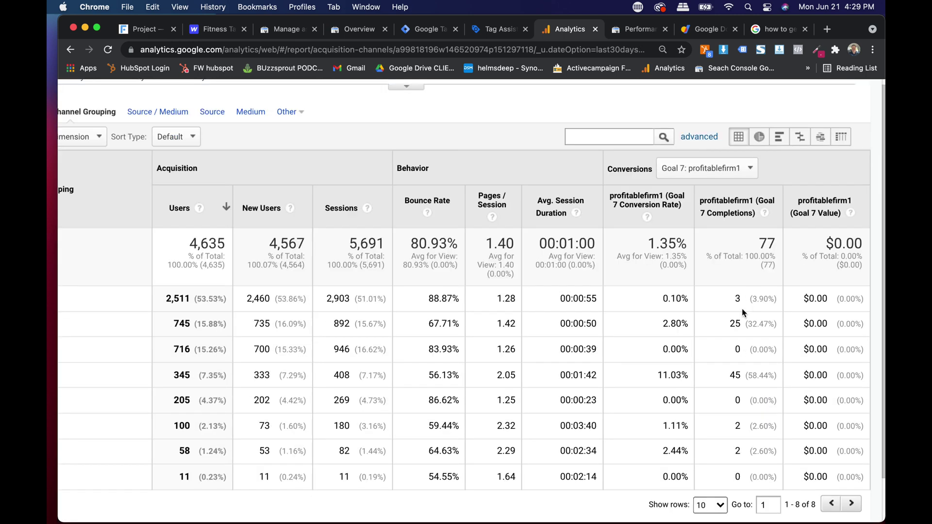
pyautogui.scroll(-1, 733, 320)
pyautogui.scroll(-1, 731, 322)
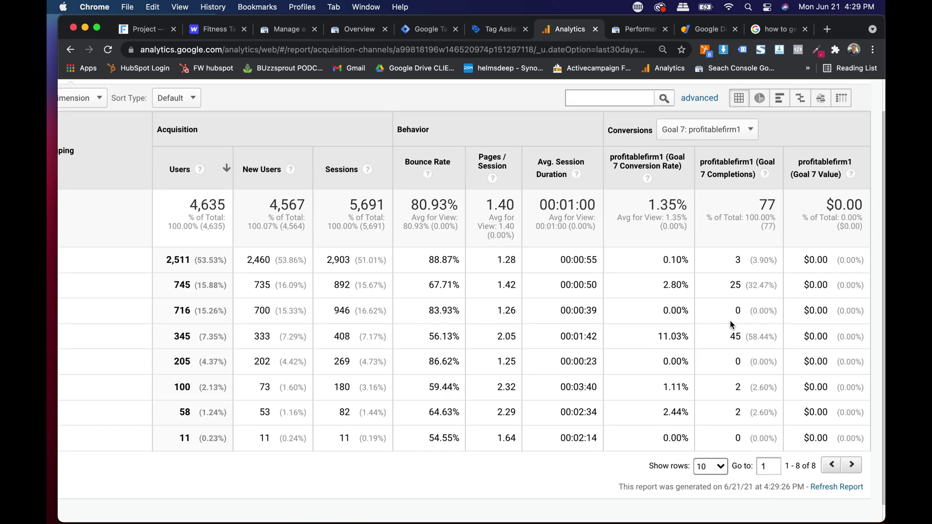
pyautogui.hscroll(-3, 731, 324)
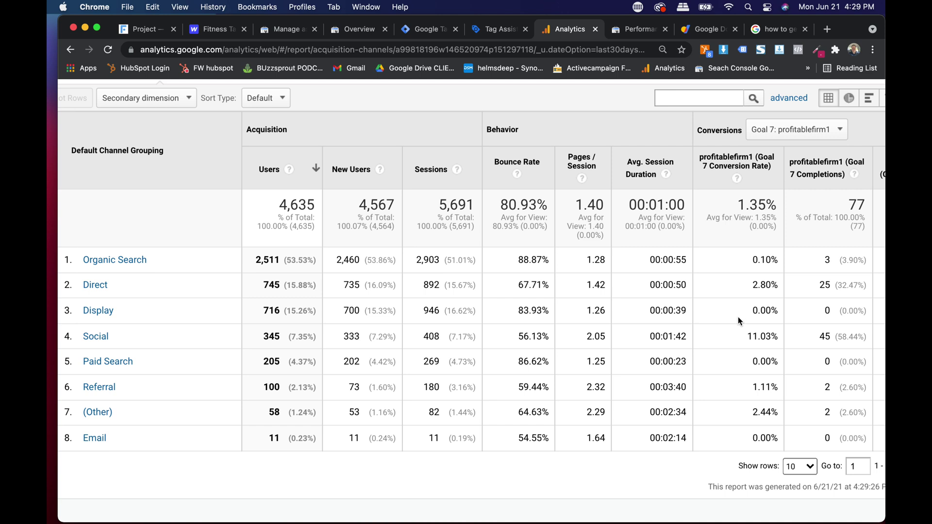
pyautogui.tripleClick(825, 335)
pyautogui.click(829, 342)
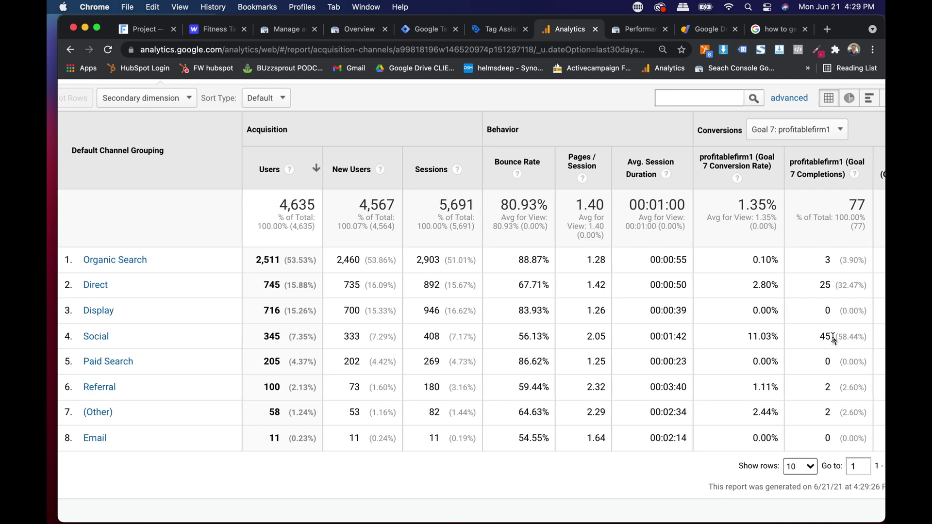
pyautogui.tripleClick(826, 290)
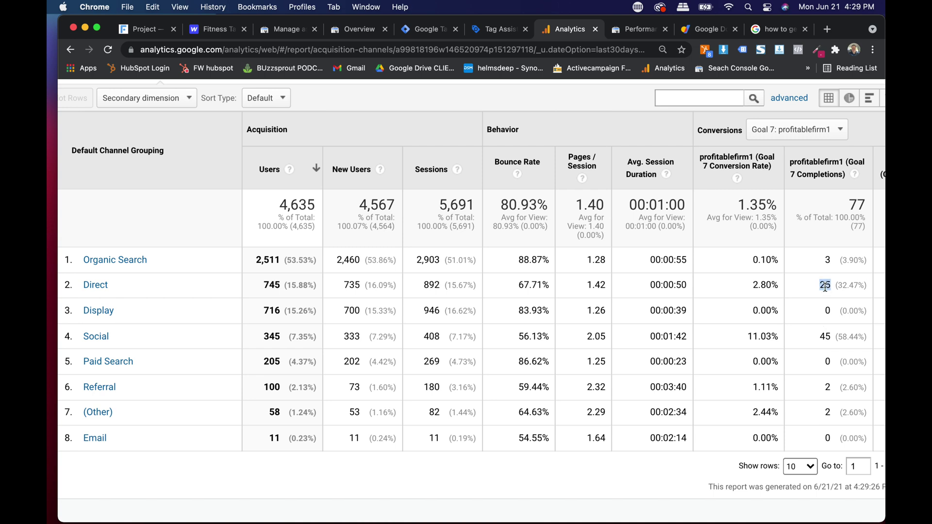
pyautogui.click(808, 322)
pyautogui.hscroll(3, 801, 340)
pyautogui.tripleClick(733, 288)
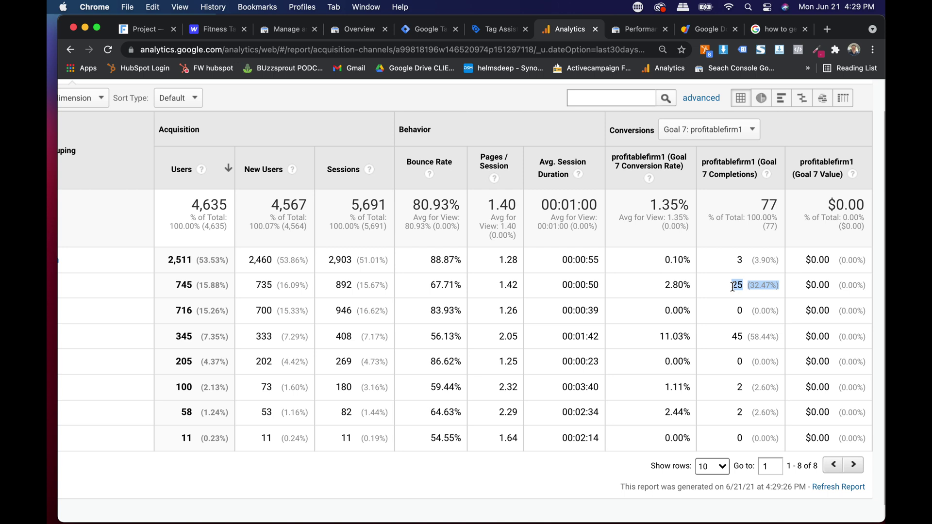
# Step: Switch the conversions to Goal 3: Contact Page Form: 0.53% rate, 30 completions
pyautogui.click(720, 129)
pyautogui.click(731, 194)
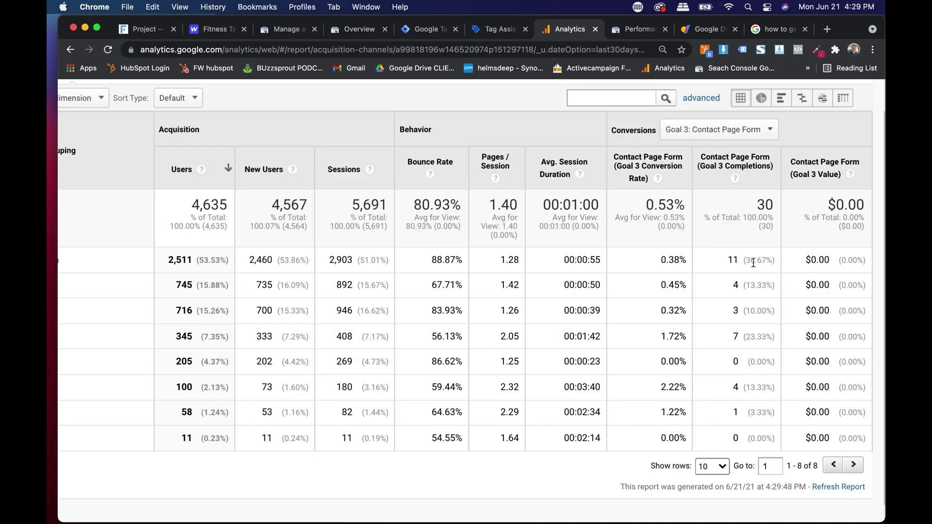
pyautogui.hscroll(-5, 729, 260)
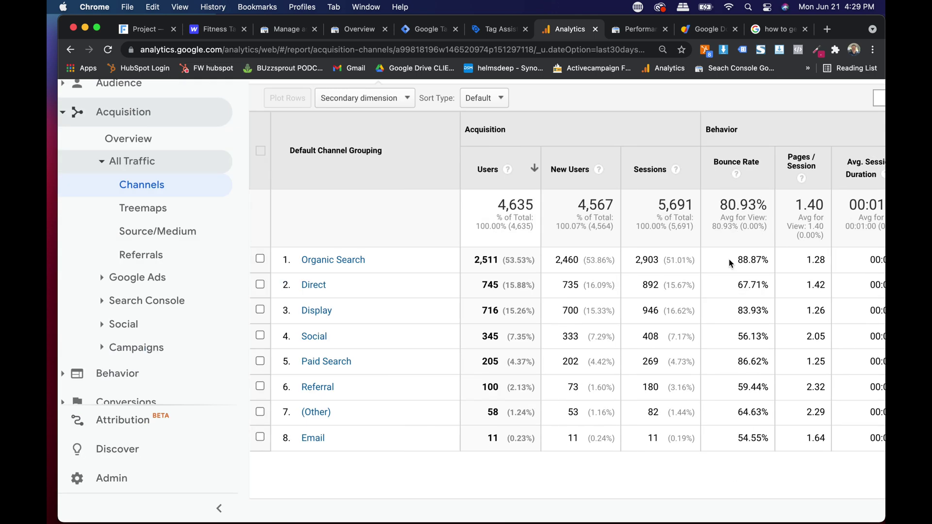
pyautogui.hscroll(5, 731, 261)
pyautogui.hscroll(-5, 744, 286)
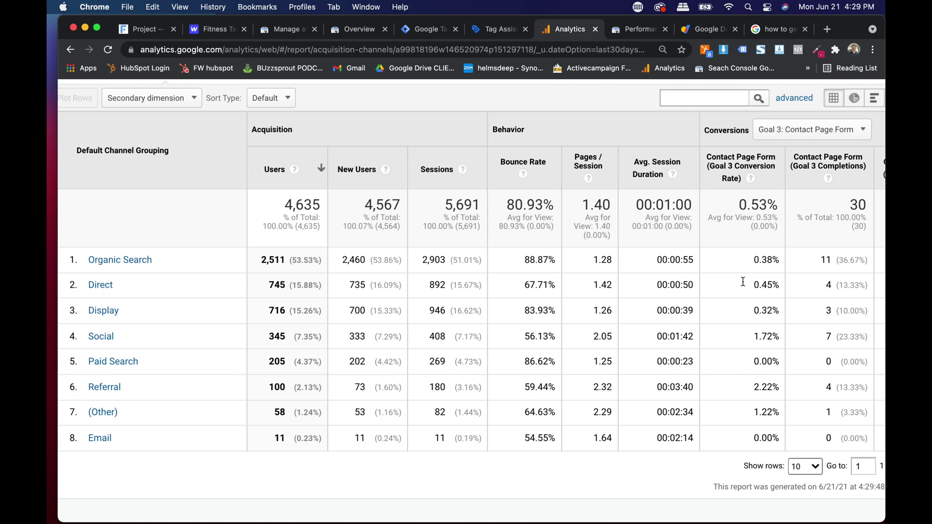
pyautogui.hscroll(5, 745, 284)
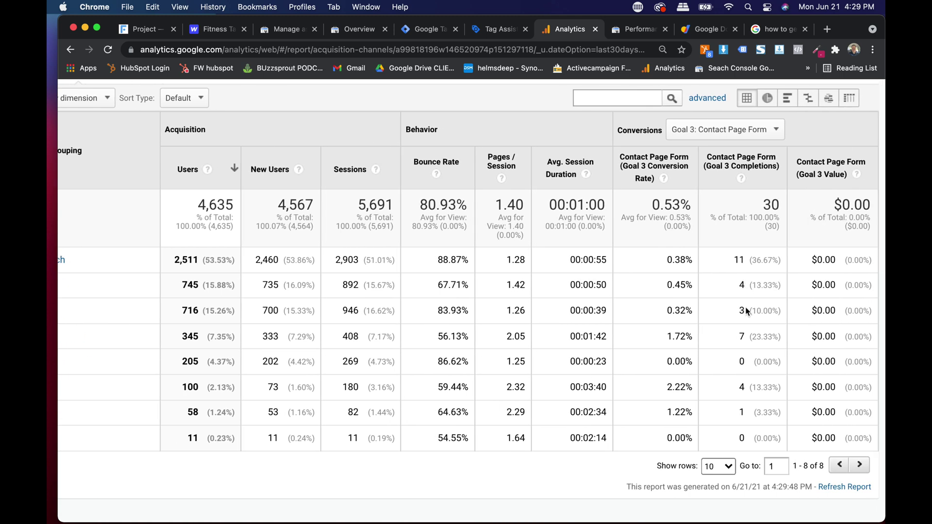
pyautogui.scroll(-1, 746, 312)
pyautogui.hscroll(-5, 742, 313)
pyautogui.hscroll(5, 741, 314)
pyautogui.scroll(-5, 741, 314)
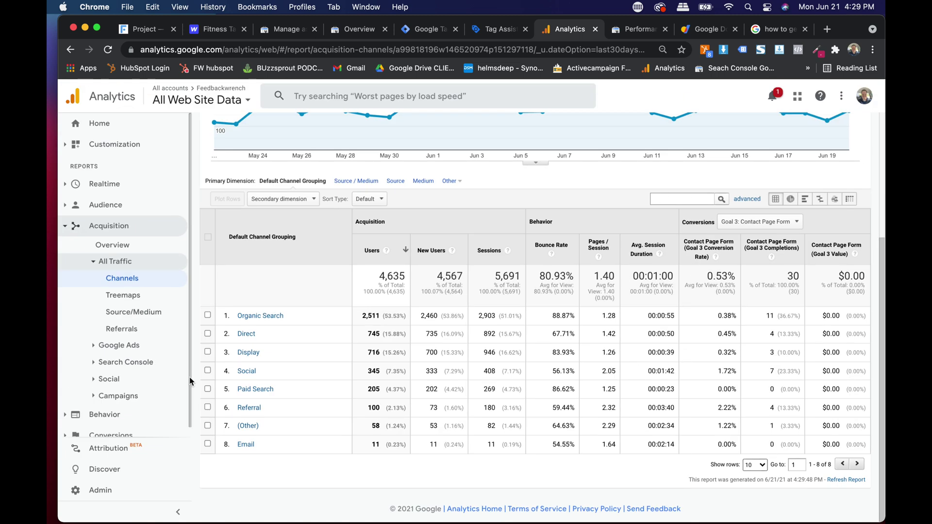
pyautogui.scroll(-1, 191, 381)
# Step: Open Conversions > Goals Overview, then the Goal URLs report with /contact-us leading at 20
pyautogui.click(74, 426)
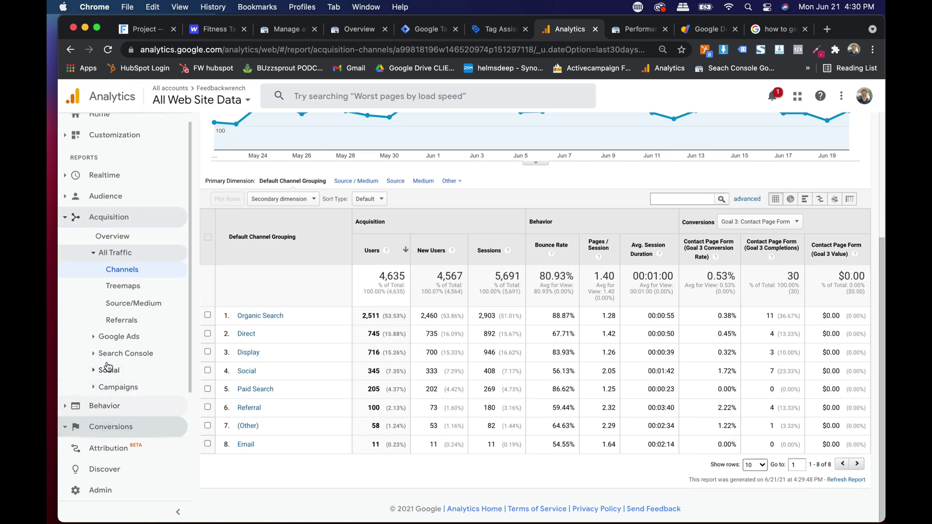
pyautogui.click(109, 392)
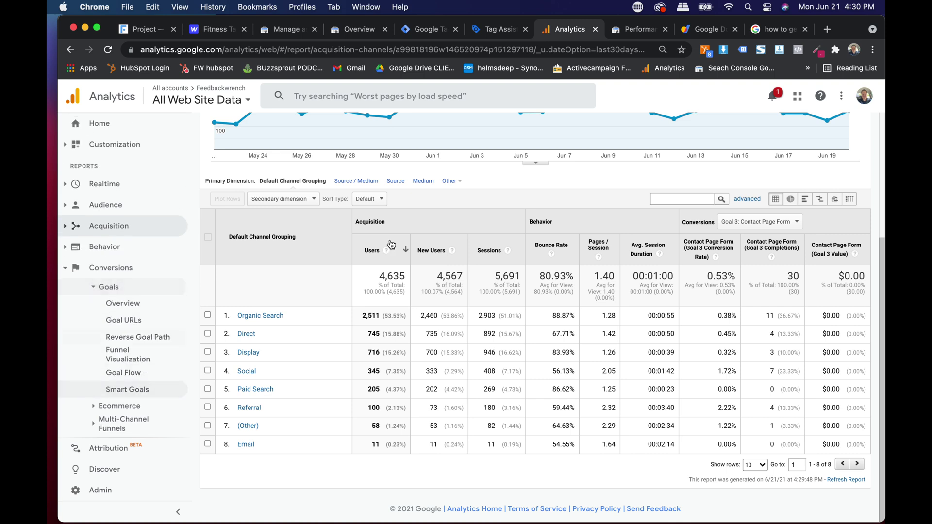
pyautogui.click(125, 303)
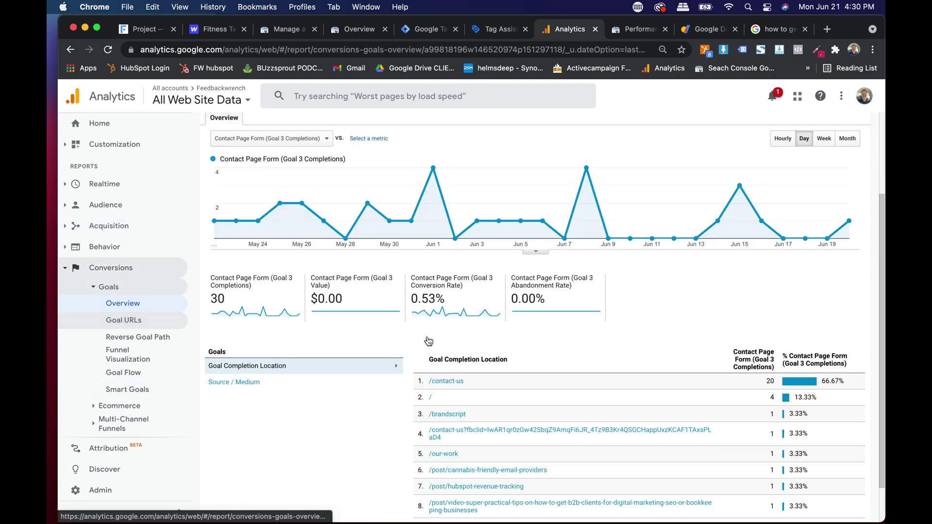
pyautogui.scroll(-2, 428, 341)
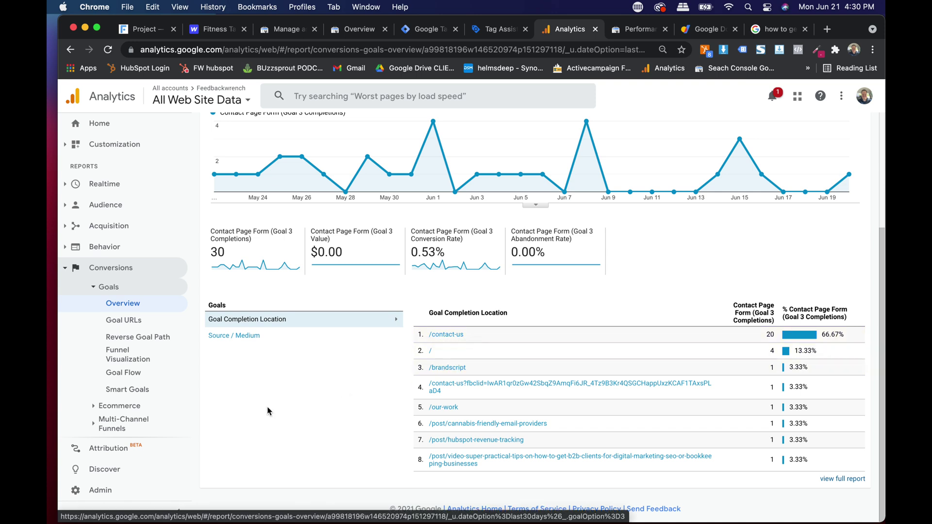
pyautogui.click(140, 320)
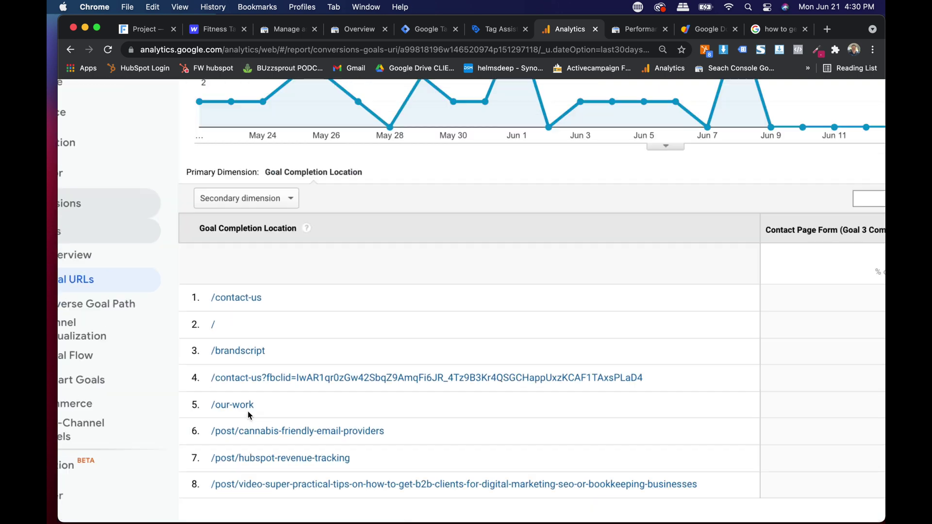
pyautogui.scroll(-5, 249, 415)
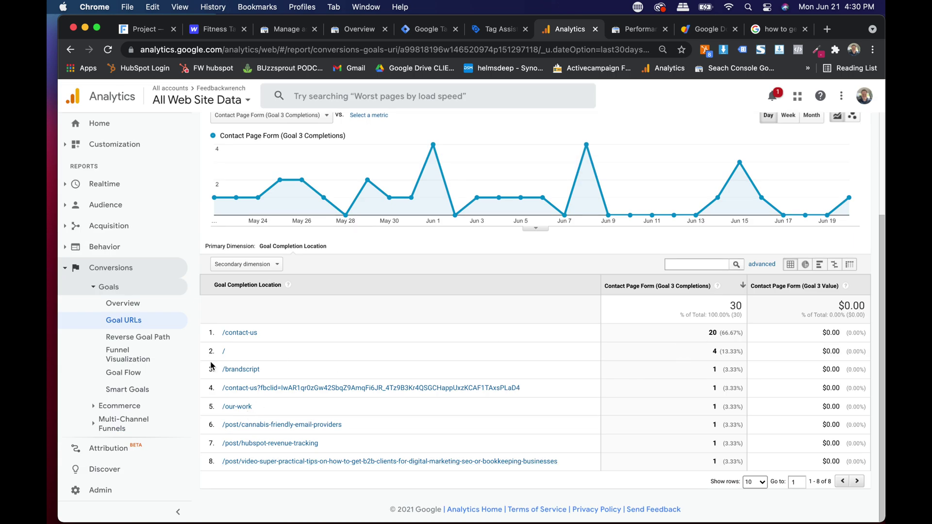
# Step: Collapse Conversions and glance at the Tag Assistant and Tag Manager tabs before returning to Analytics
pyautogui.click(108, 287)
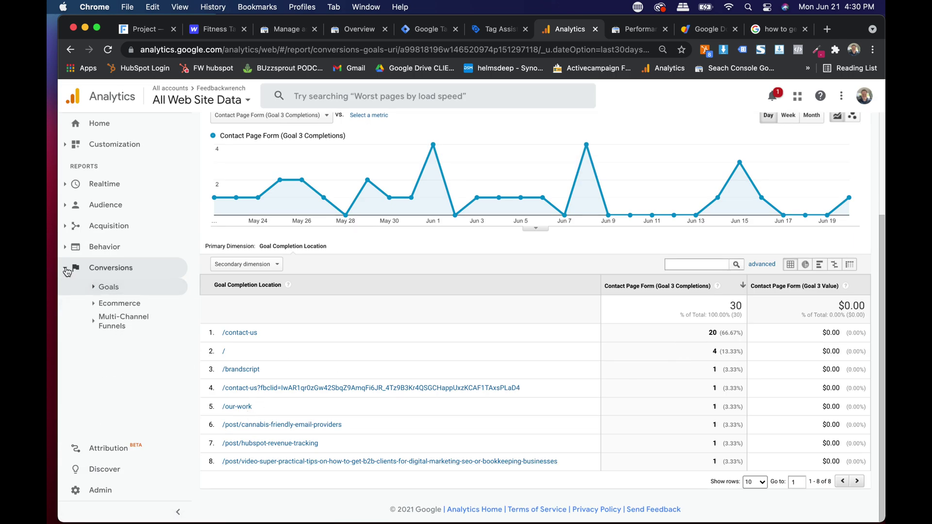
pyautogui.click(108, 271)
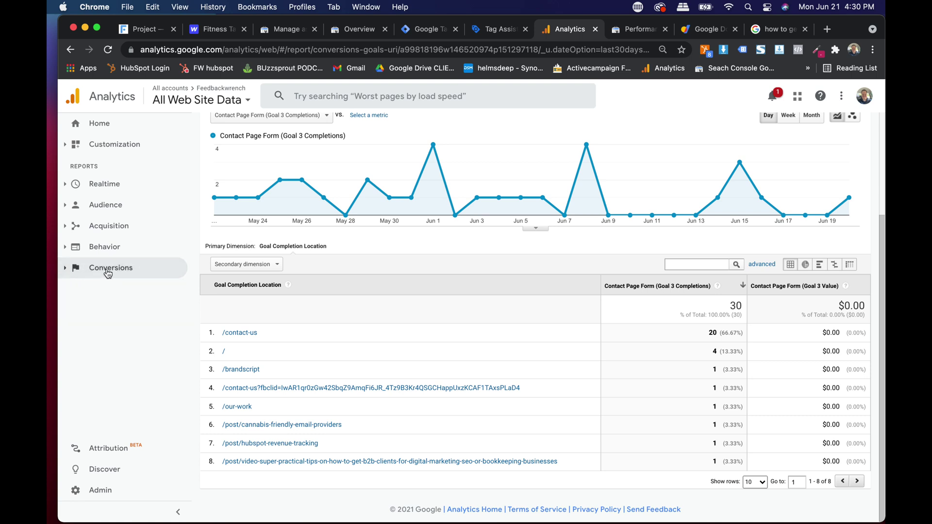
pyautogui.click(497, 30)
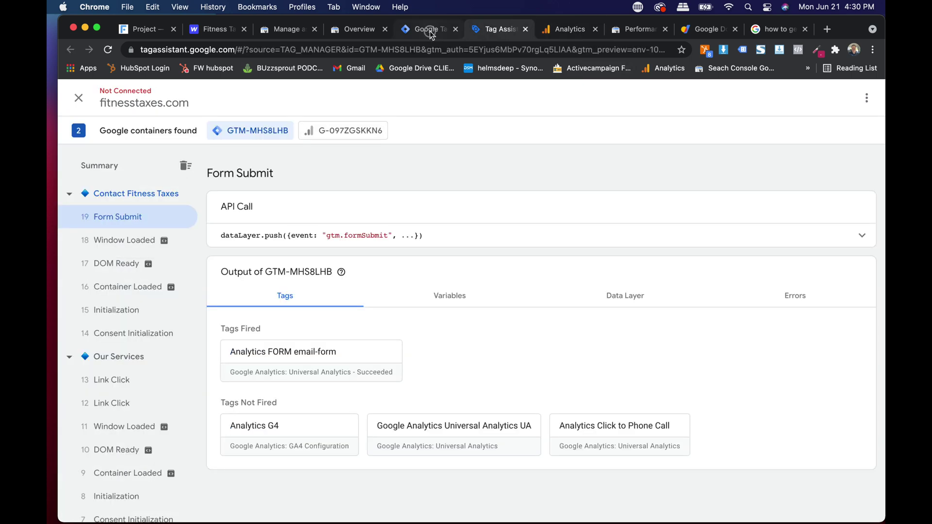
pyautogui.click(431, 31)
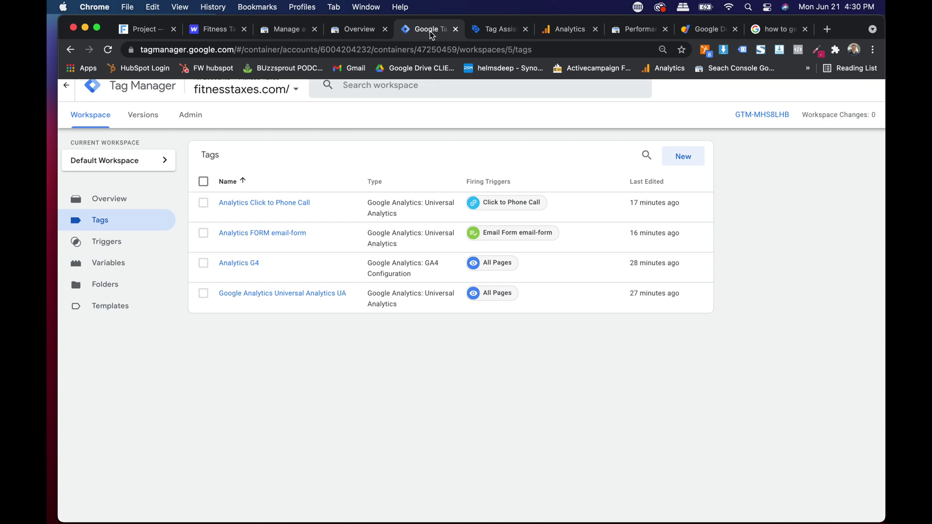
pyautogui.click(561, 28)
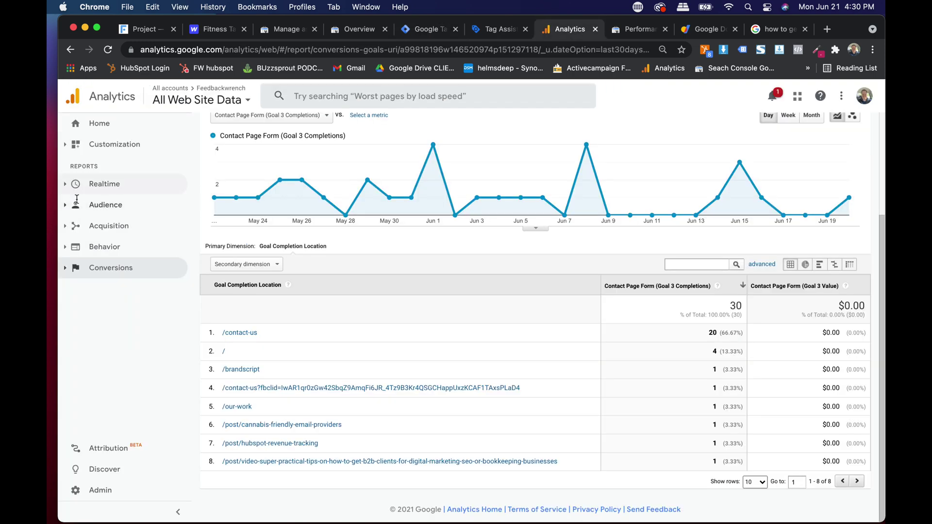
# Step: Open the Feedbackwrench Admin settings and expand Audience Definitions
pyautogui.click(113, 500)
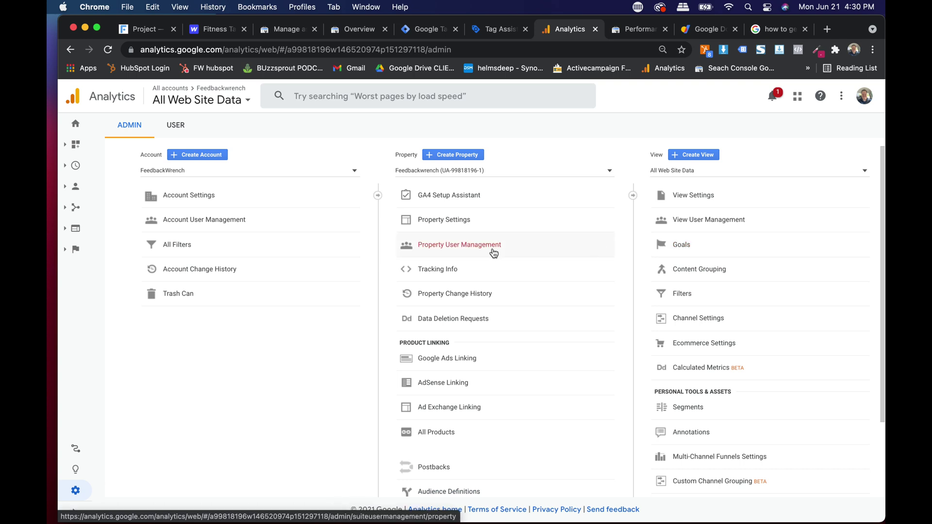
pyautogui.scroll(-3, 494, 253)
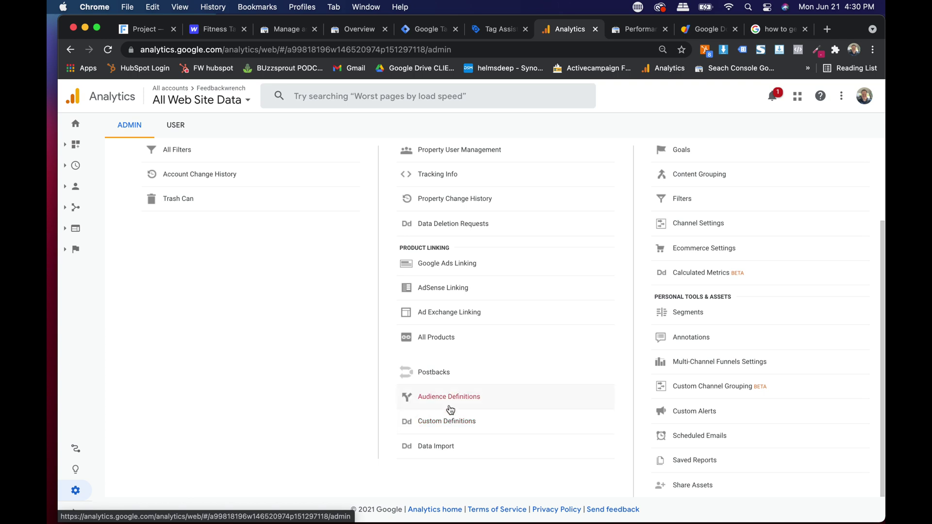
pyautogui.scroll(5, 467, 405)
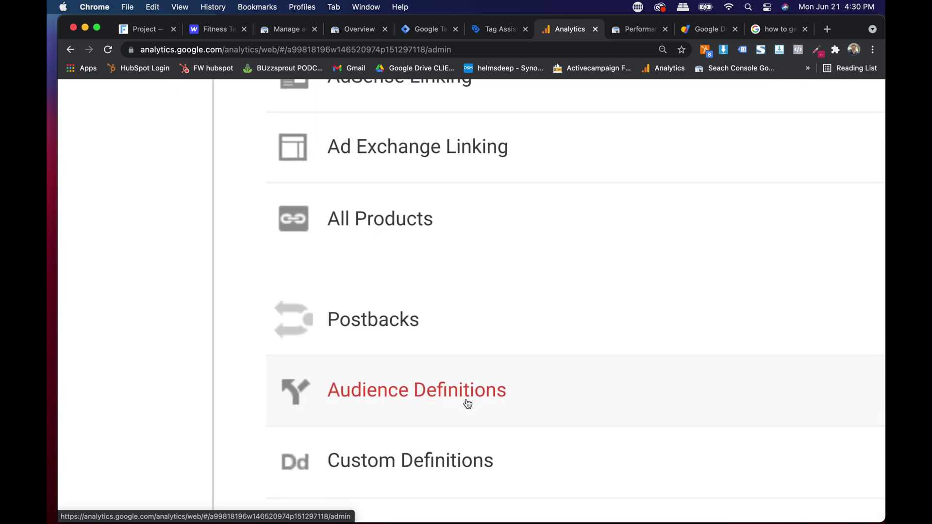
pyautogui.click(449, 401)
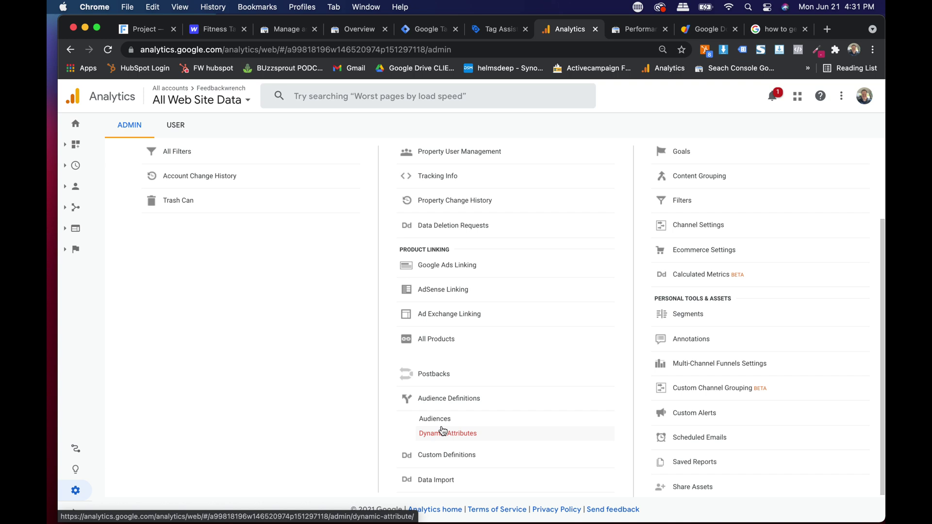
pyautogui.scroll(5, 232, 336)
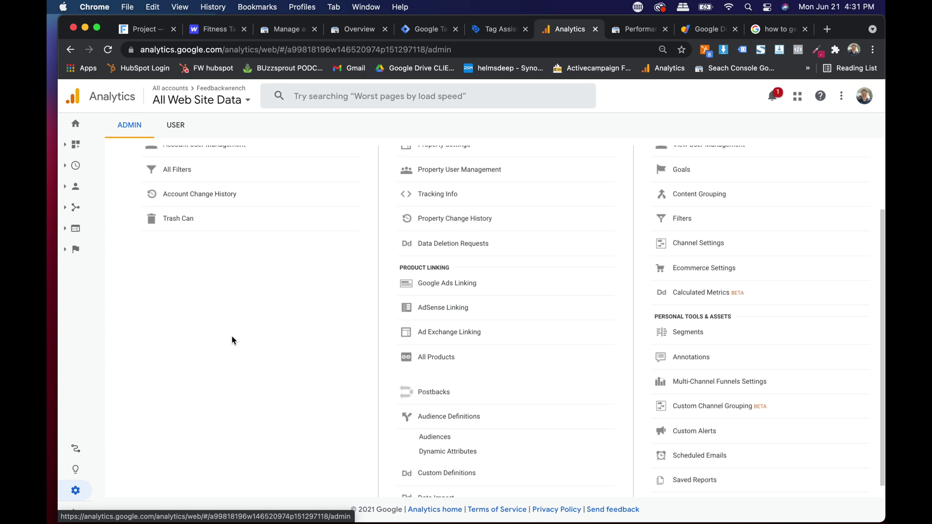
# Step: Go from Home through Acquisition > All Traffic to the Source/Medium report
pyautogui.click(60, 145)
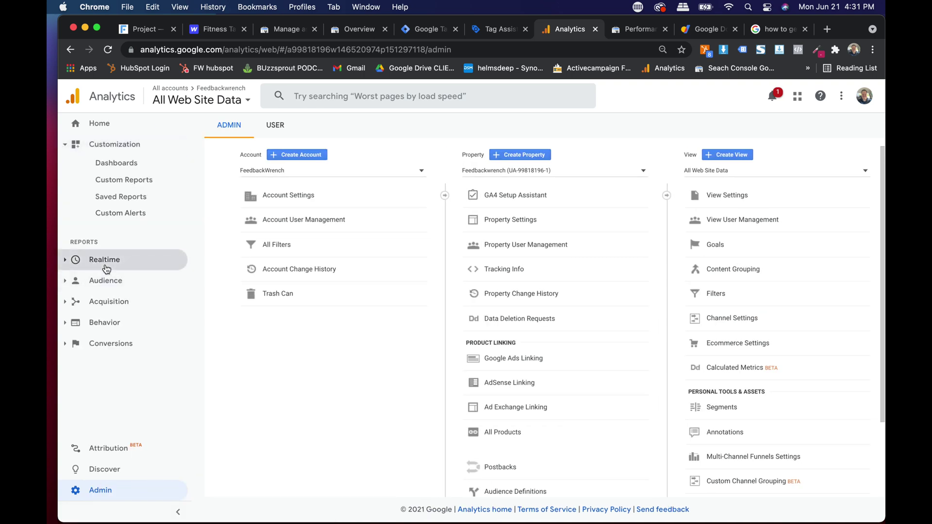
pyautogui.click(91, 127)
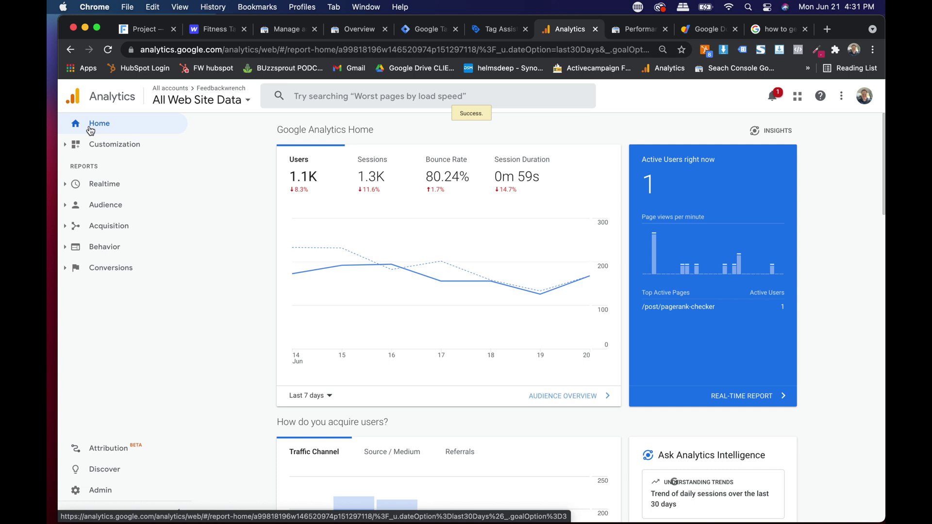
pyautogui.click(104, 205)
pyautogui.click(104, 204)
pyautogui.click(107, 226)
pyautogui.click(116, 263)
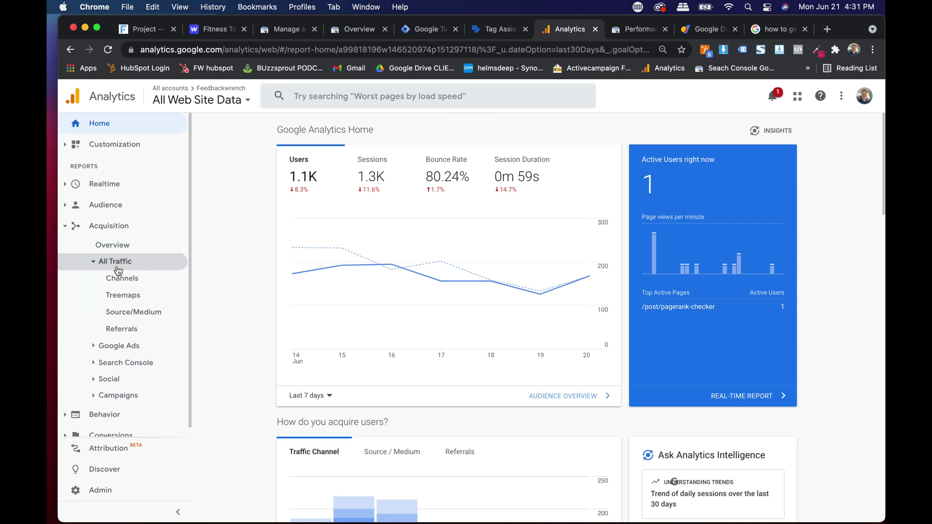
pyautogui.click(122, 279)
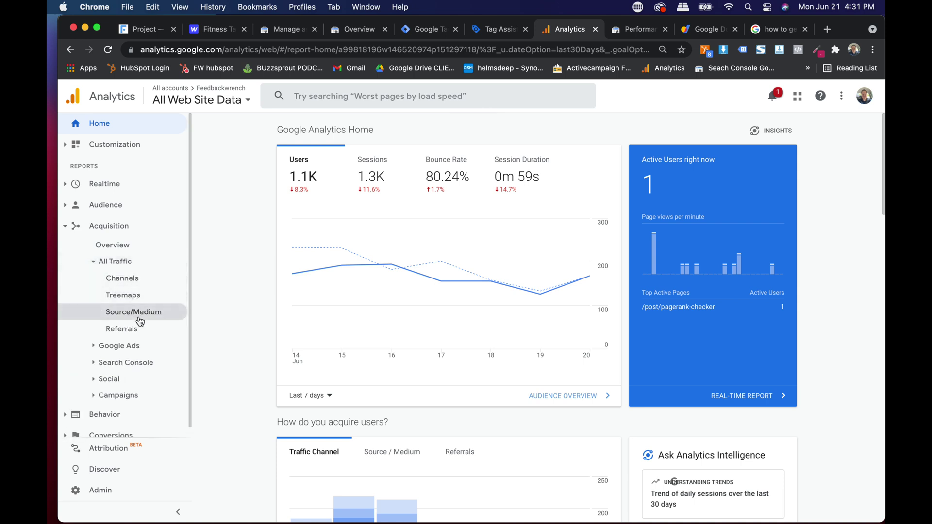
pyautogui.click(120, 318)
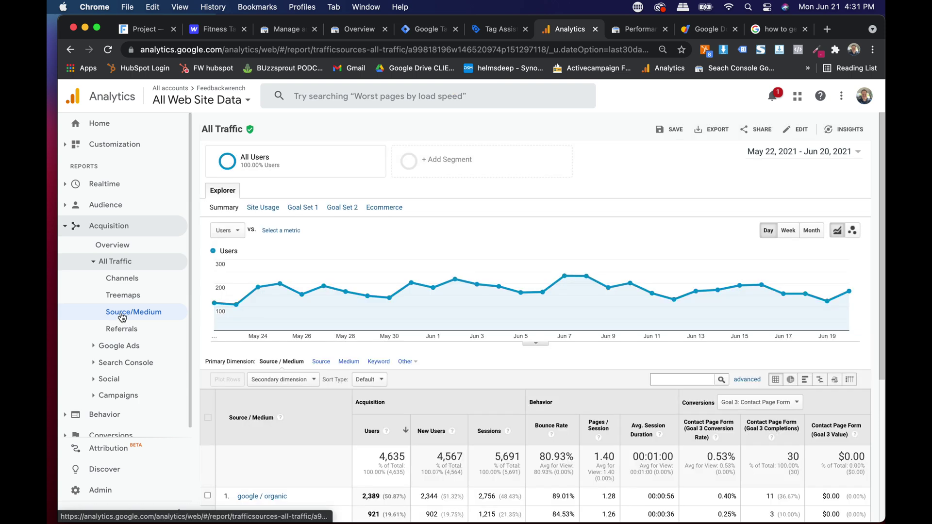
# Step: Set the Source/Medium report's date range to Last 7 days, Jun 14–20, 2021
pyautogui.click(799, 152)
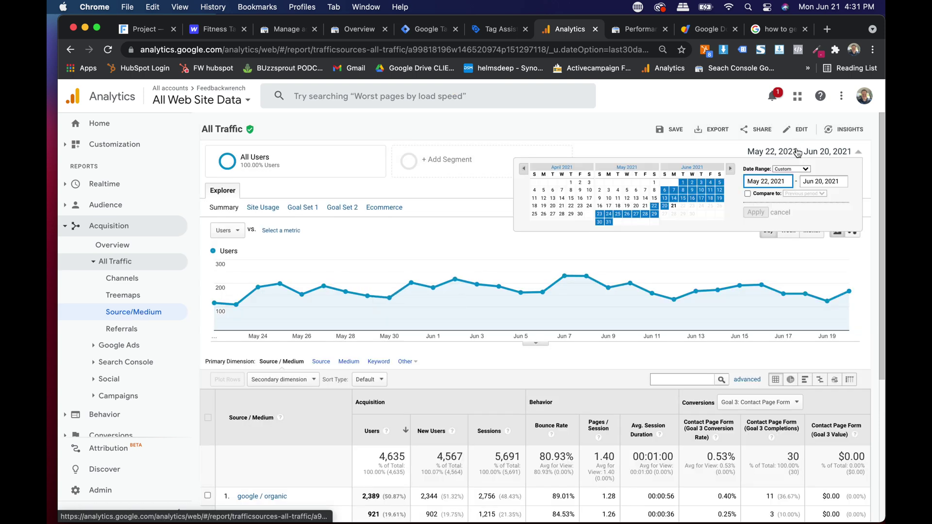
pyautogui.click(785, 170)
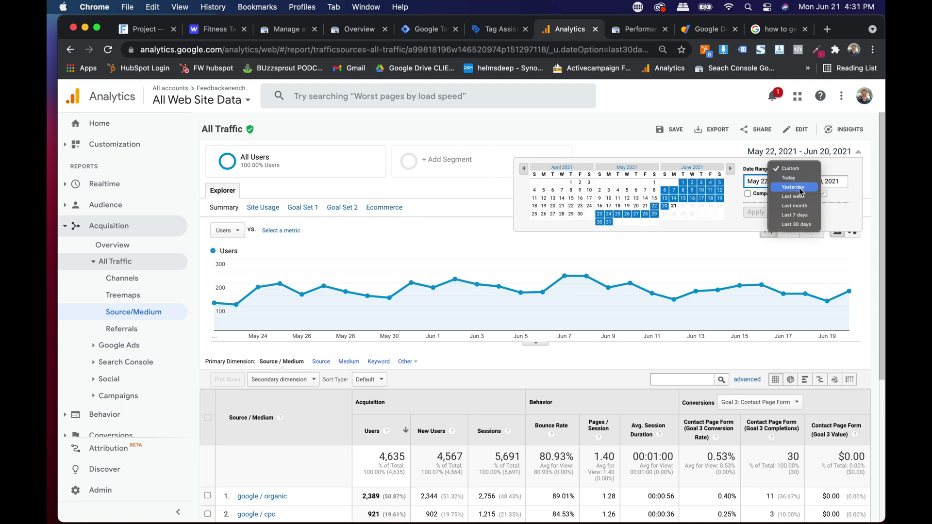
pyautogui.click(573, 199)
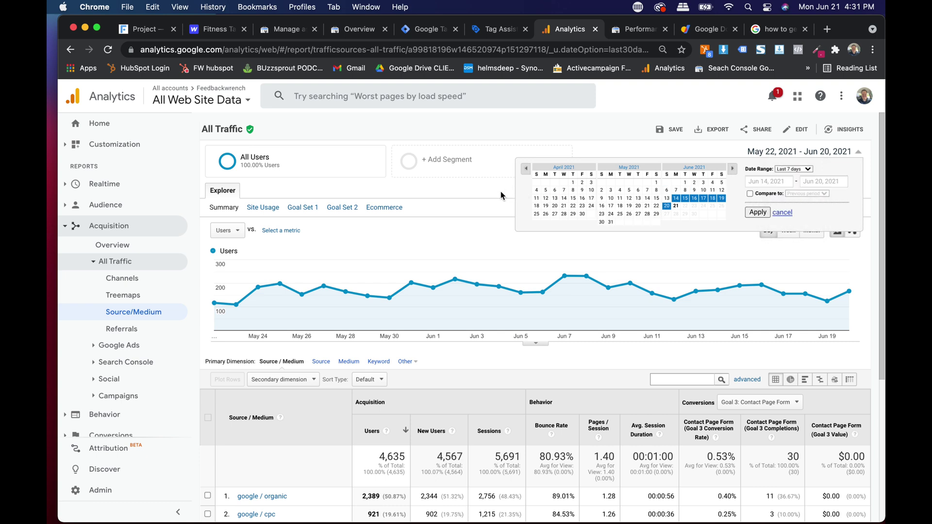
pyautogui.click(756, 213)
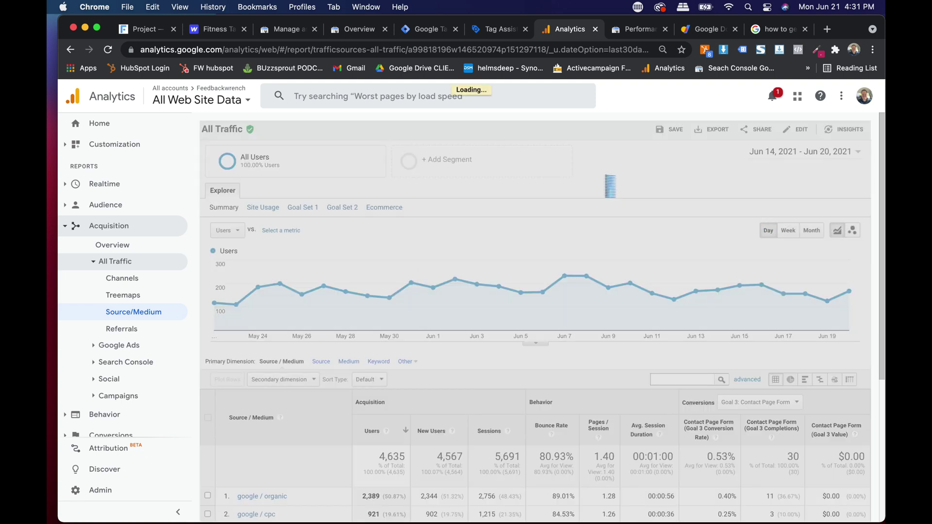
pyautogui.scroll(-1, 543, 186)
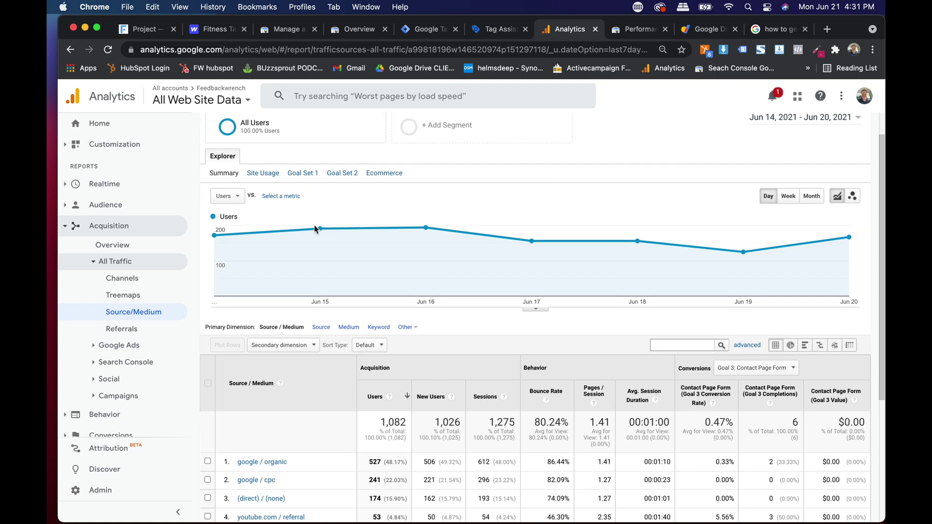
pyautogui.scroll(-5, 542, 250)
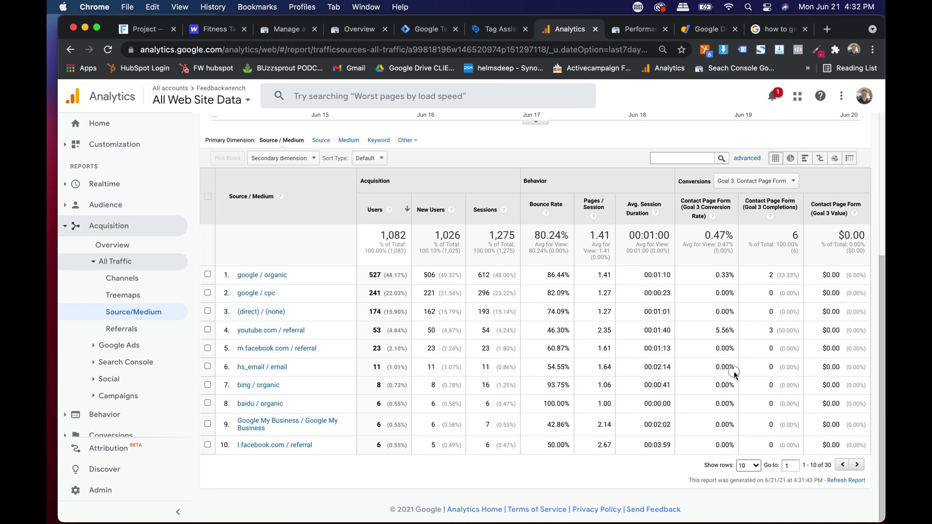
pyautogui.click(738, 181)
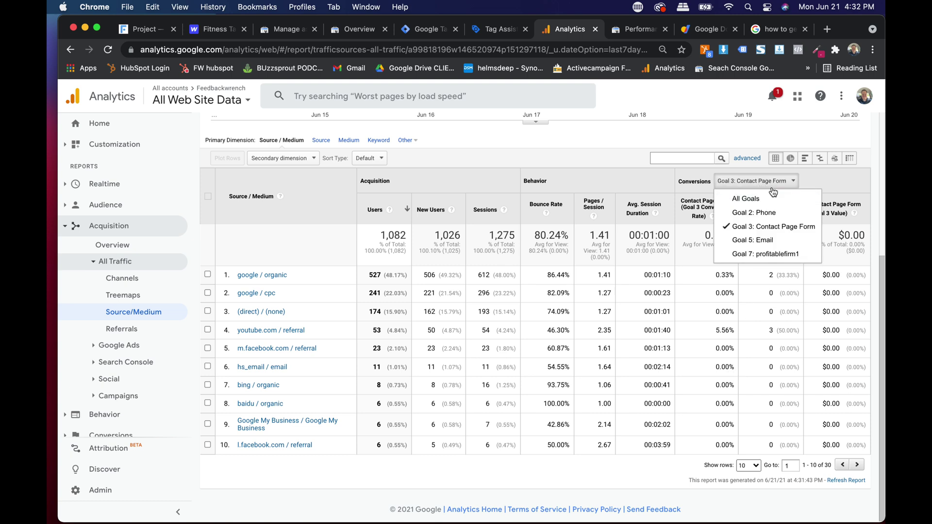
pyautogui.click(760, 199)
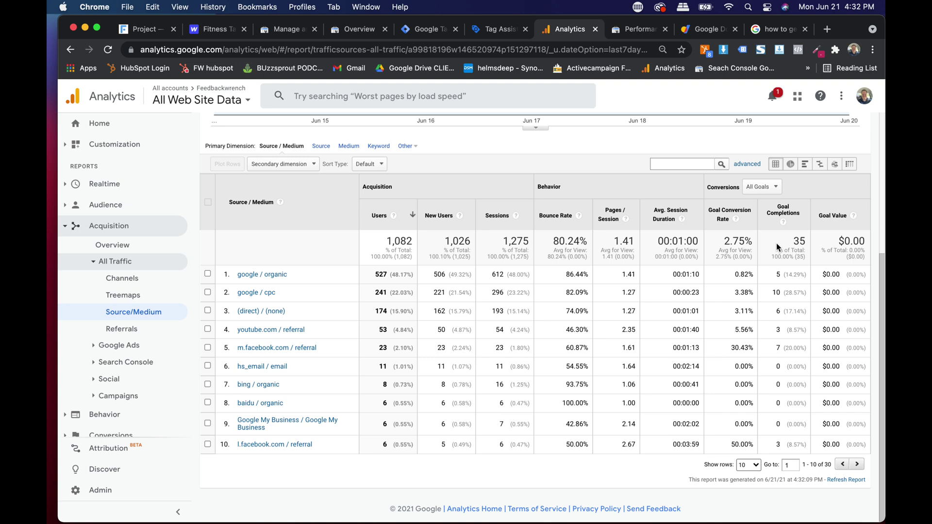
pyautogui.click(768, 187)
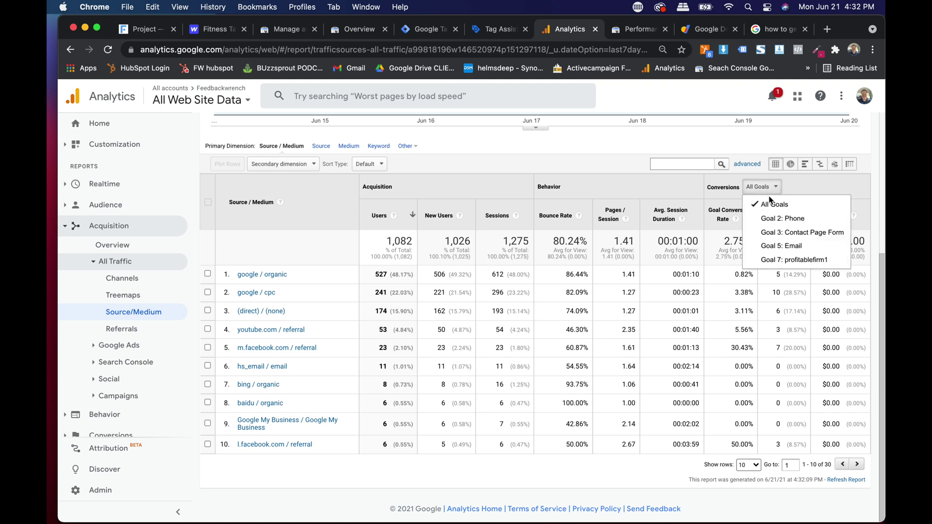
pyautogui.click(795, 233)
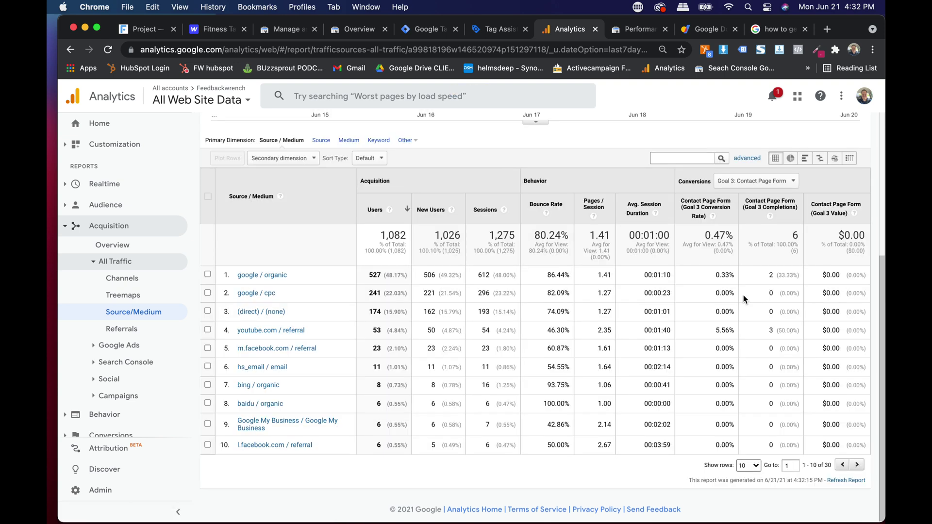
pyautogui.scroll(5, 753, 348)
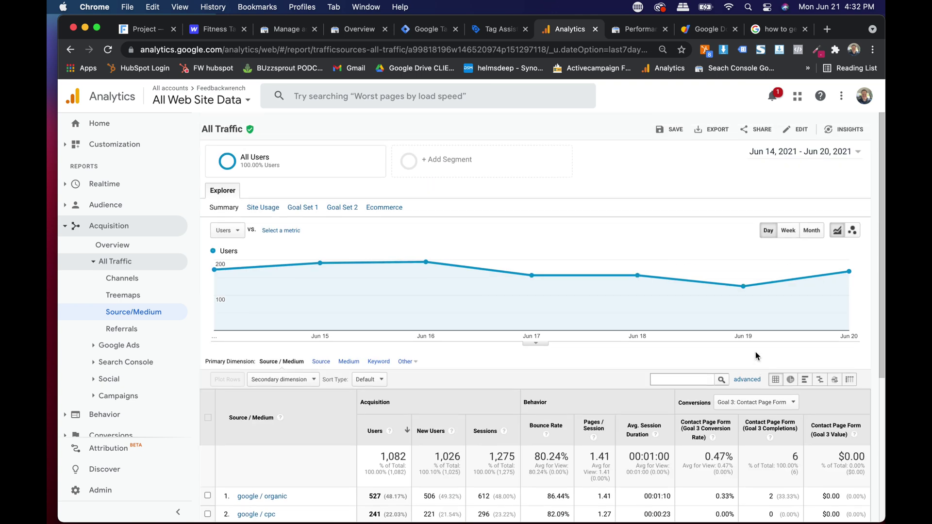
pyautogui.scroll(5, 656, 175)
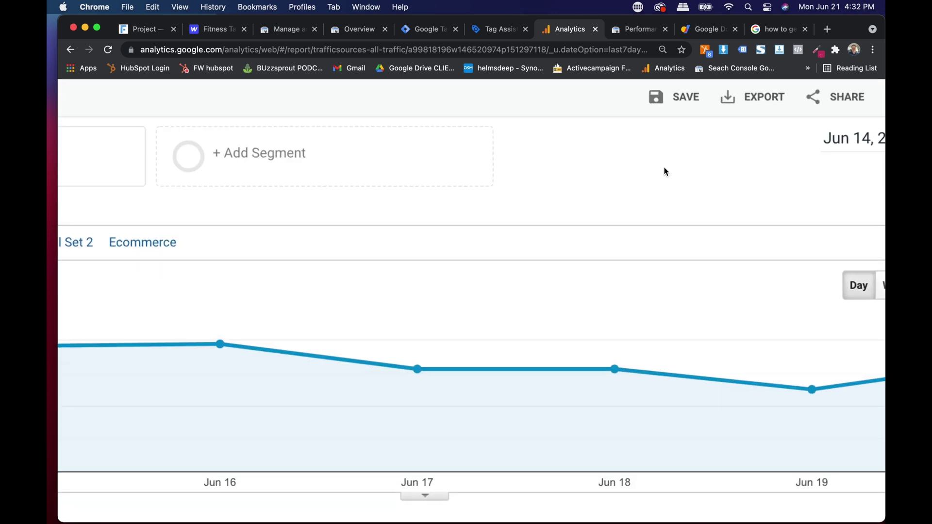
pyautogui.scroll(1, 662, 168)
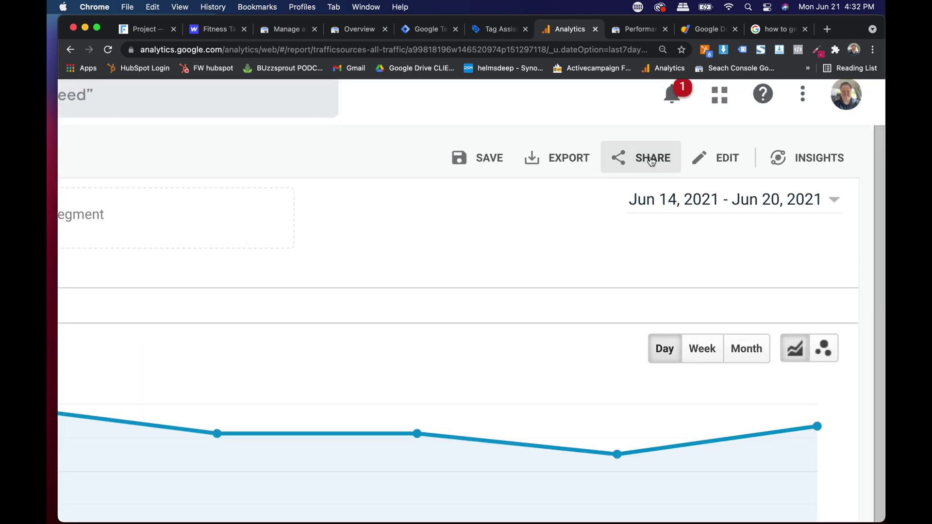
# Step: Enter the recipient's email address and the subject 'Google Analytics: All Traffic Acquisition'
pyautogui.click(633, 165)
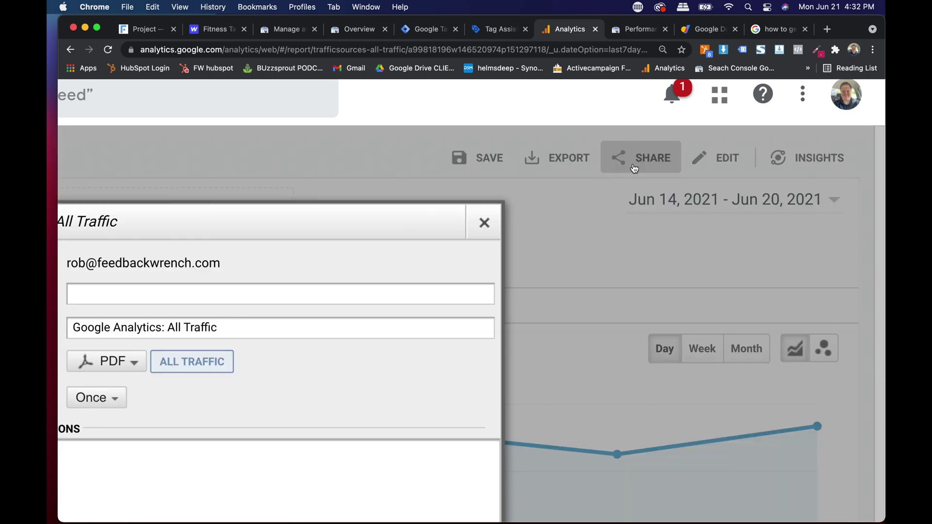
pyautogui.scroll(-5, 527, 247)
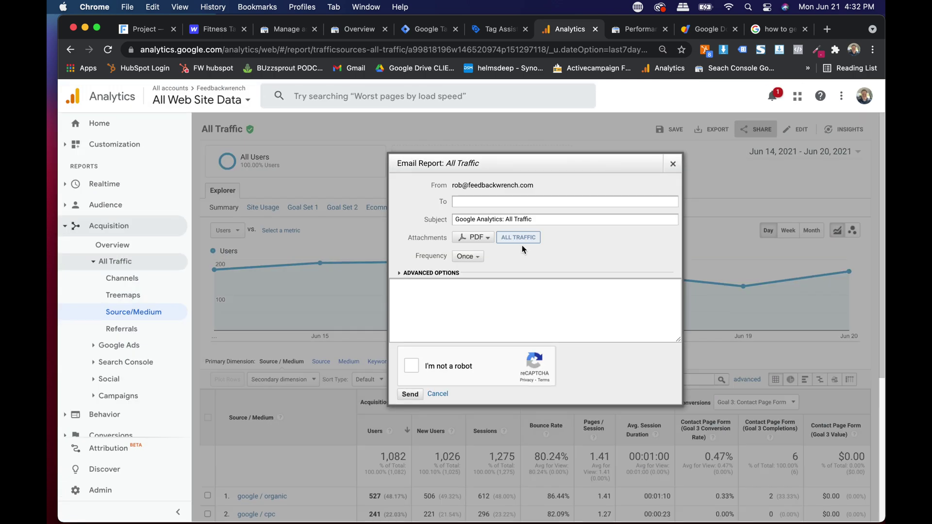
pyautogui.click(470, 203)
pyautogui.click(416, 194)
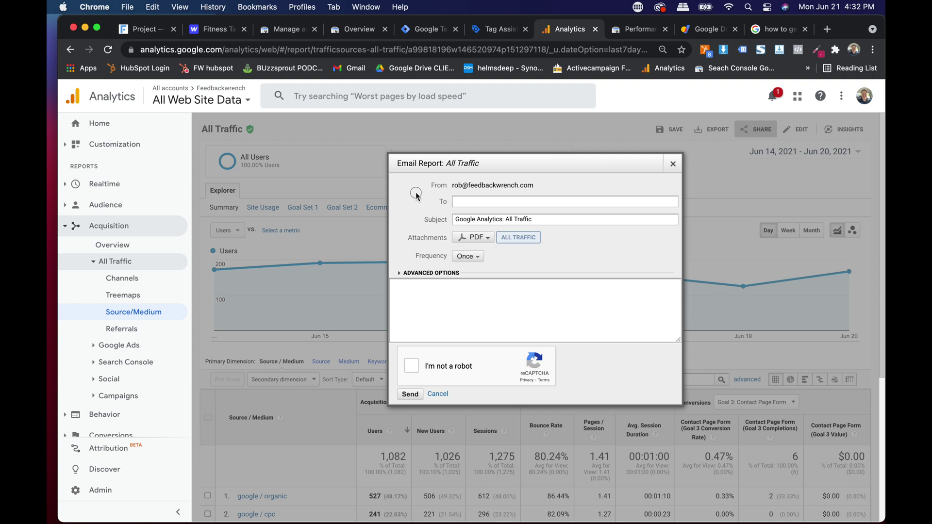
pyautogui.click(478, 201)
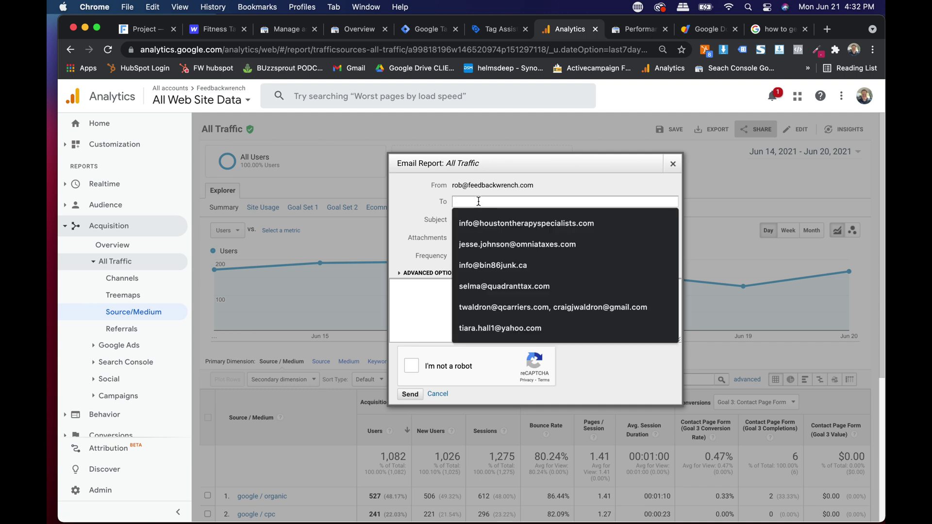
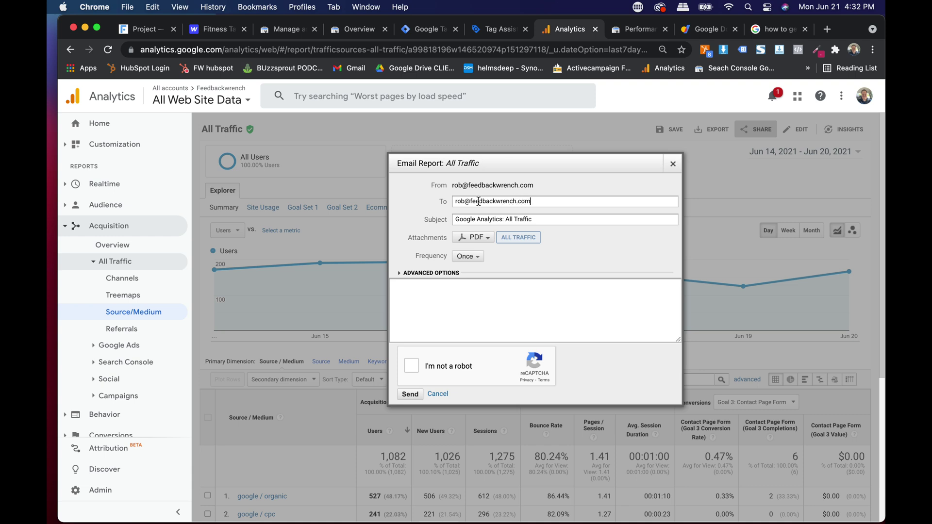
pyautogui.press('Tab')
pyautogui.press('Right')
# Step: Keep PDF format, set the frequency to Weekly on Monday, add a message, and send
pyautogui.click(473, 238)
pyautogui.click(573, 250)
pyautogui.click(467, 256)
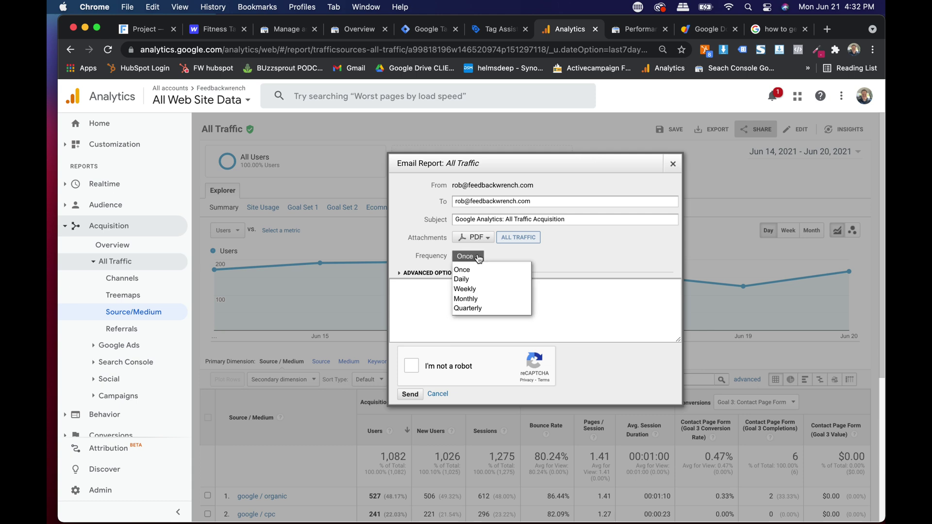
pyautogui.click(475, 288)
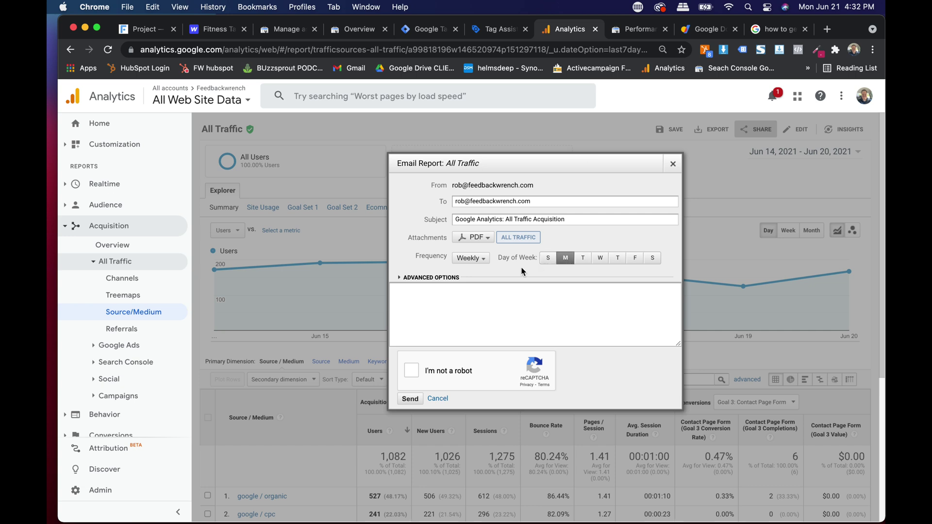
pyautogui.click(454, 300)
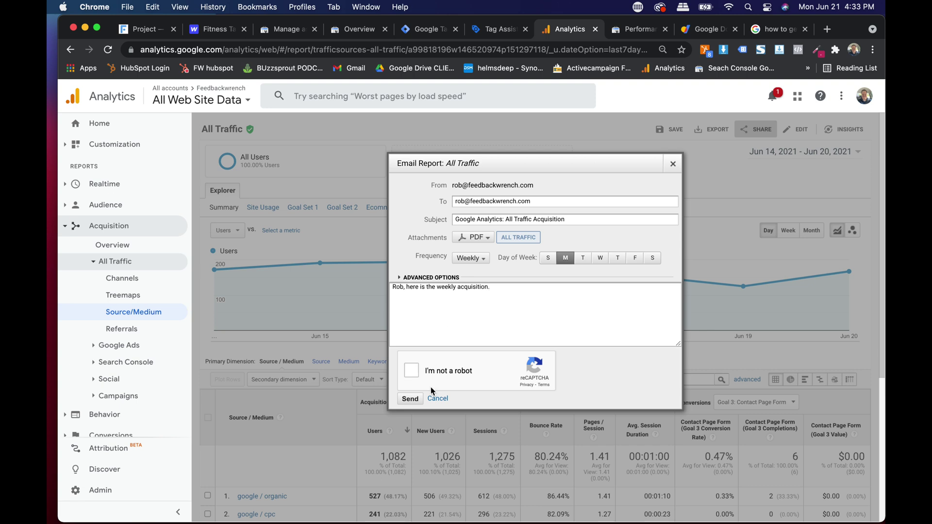
pyautogui.click(411, 370)
pyautogui.scroll(-2, 452, 313)
pyautogui.click(410, 398)
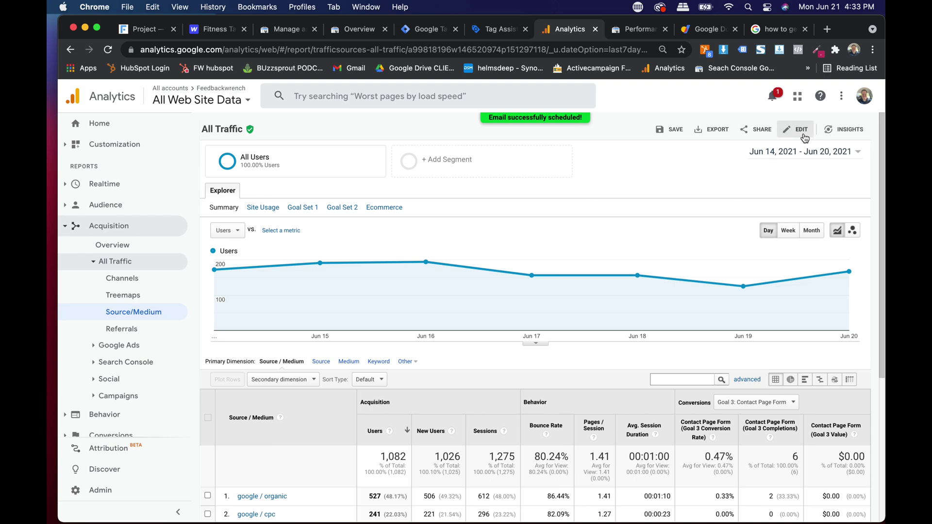
# Step: Review the Jun 14–20 report showing 1,082 users and 6 Contact Page Form completions
pyautogui.scroll(-3, 626, 357)
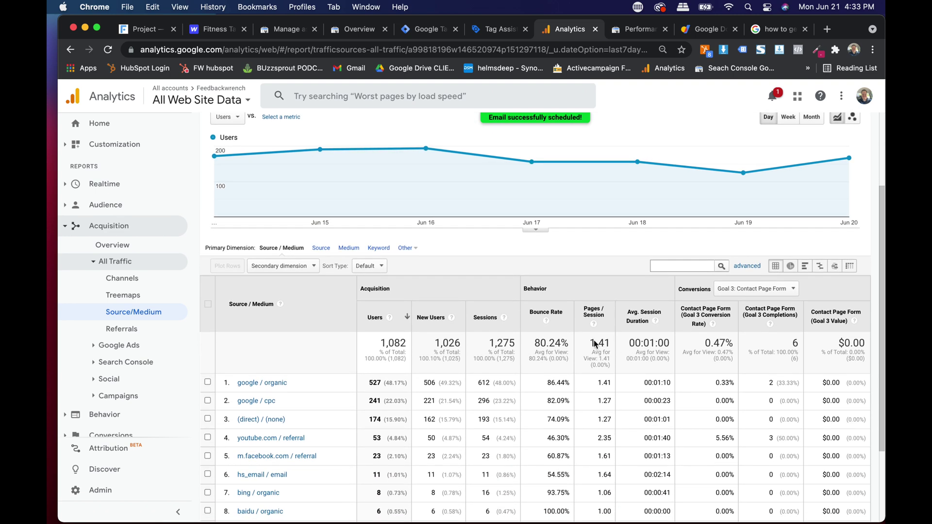
pyautogui.scroll(3, 592, 330)
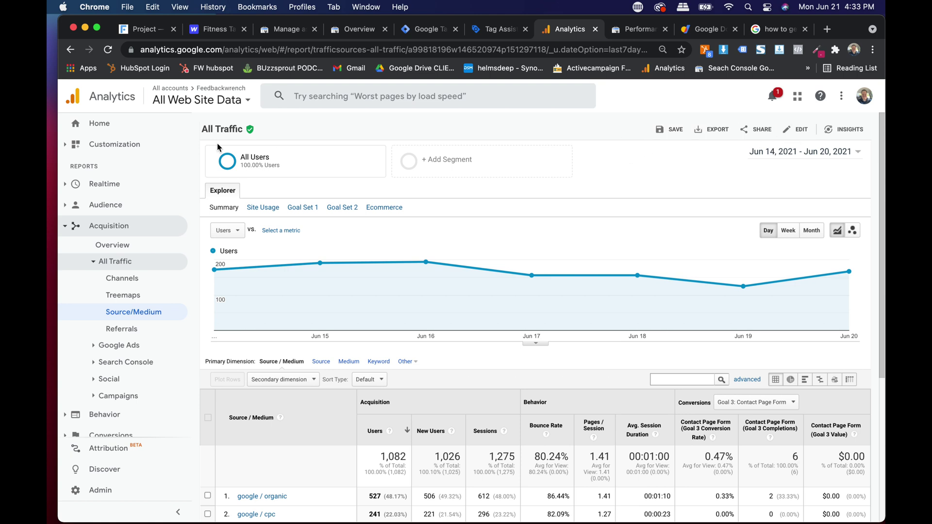
# Step: Expand Customization and open the empty Dashboards page
pyautogui.click(91, 152)
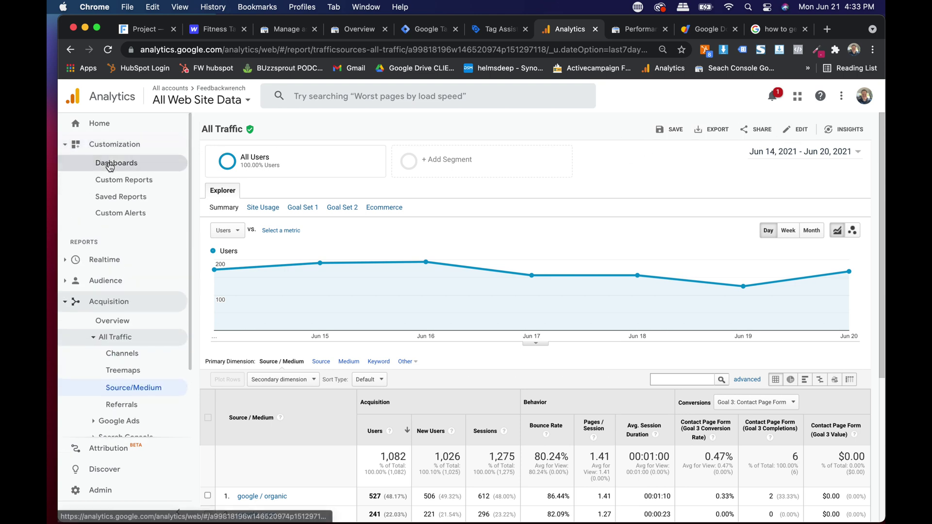
pyautogui.click(99, 163)
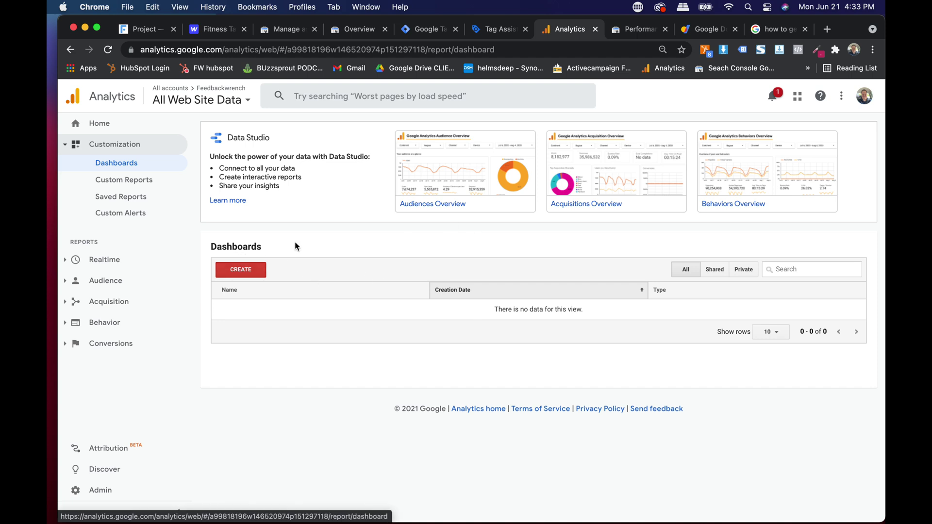